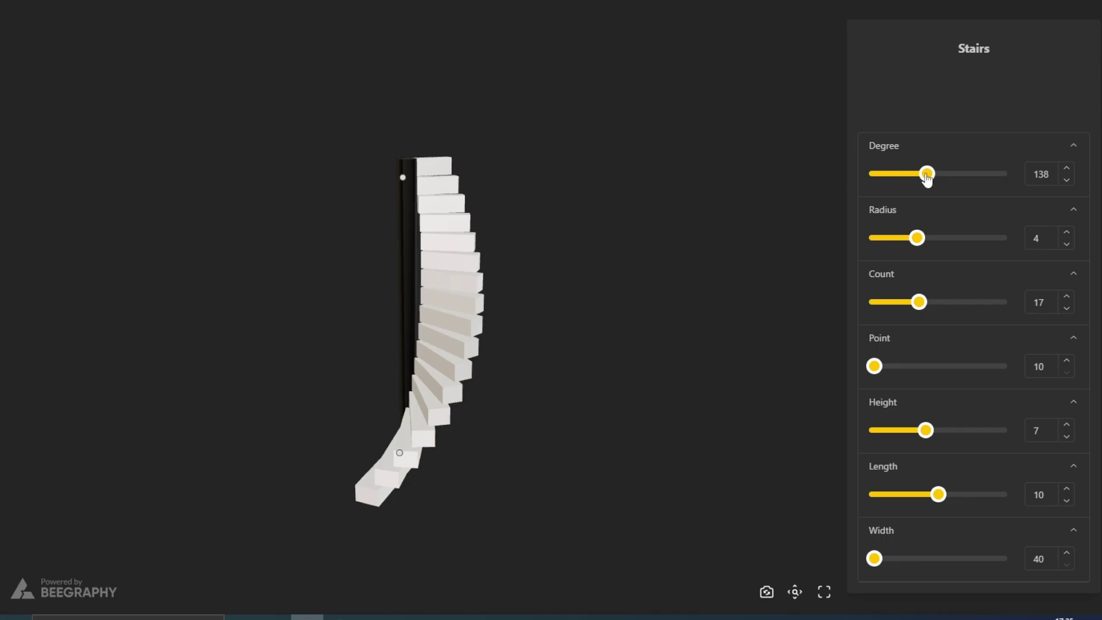
- Set the stairs' degree to 178, radius to 3, count to 20 and point to 12
left_click_drag(931, 177, 957, 183)
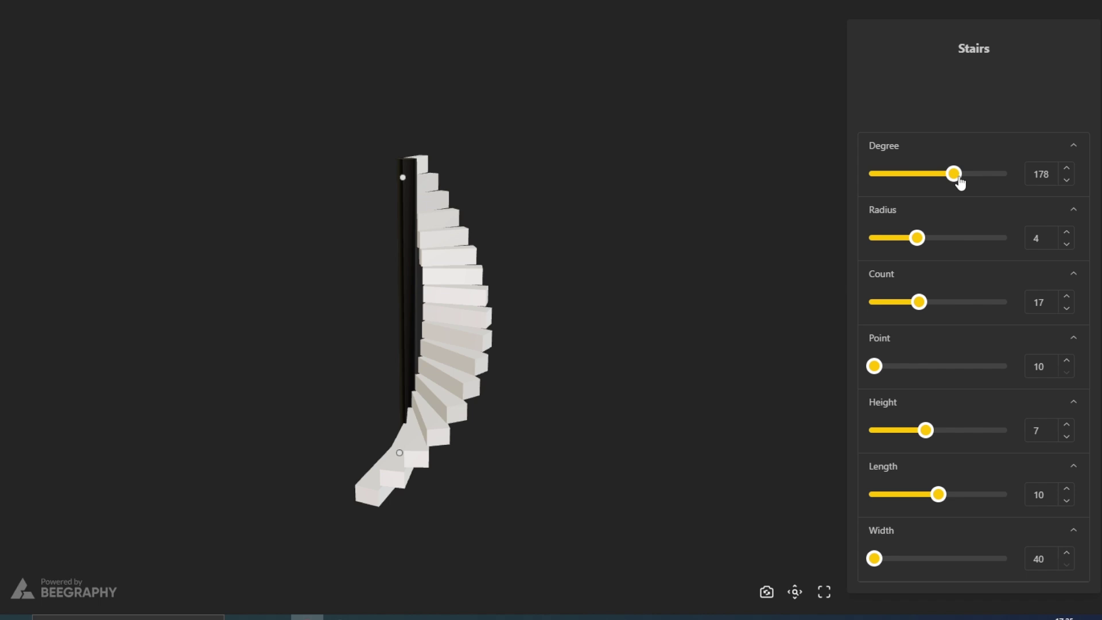
left_click_drag(918, 238, 902, 241)
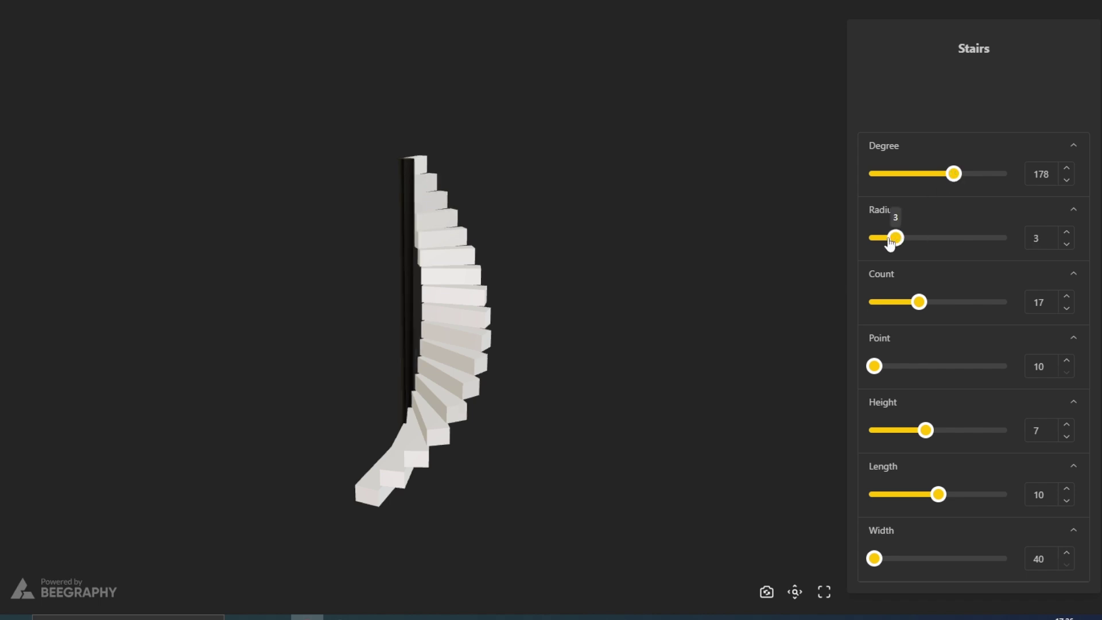
left_click_drag(913, 299, 937, 301)
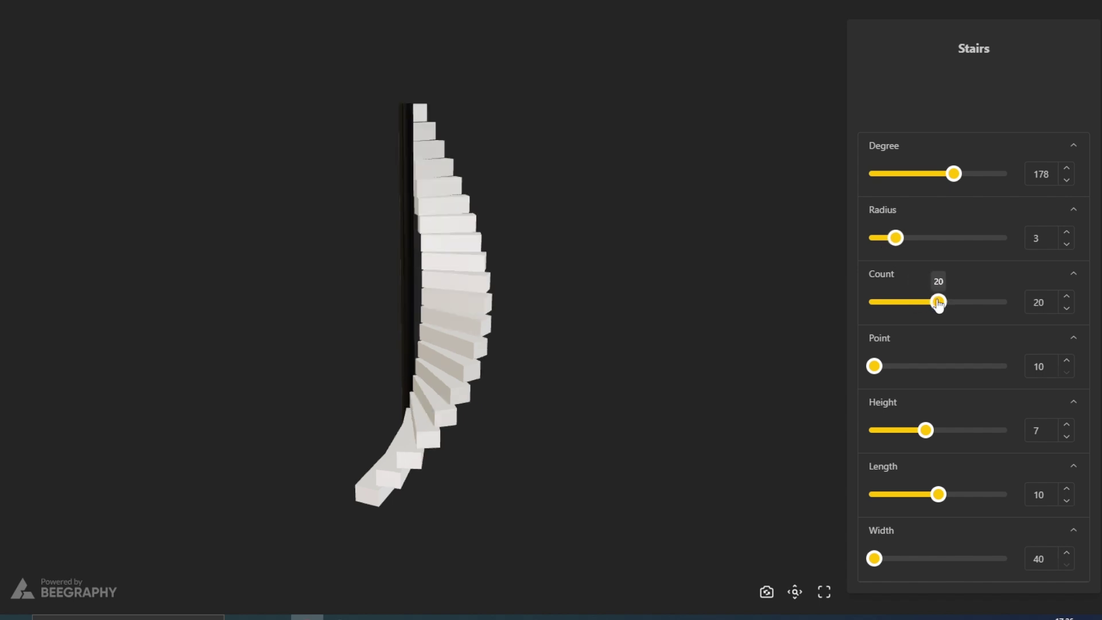
left_click_drag(882, 370, 925, 370)
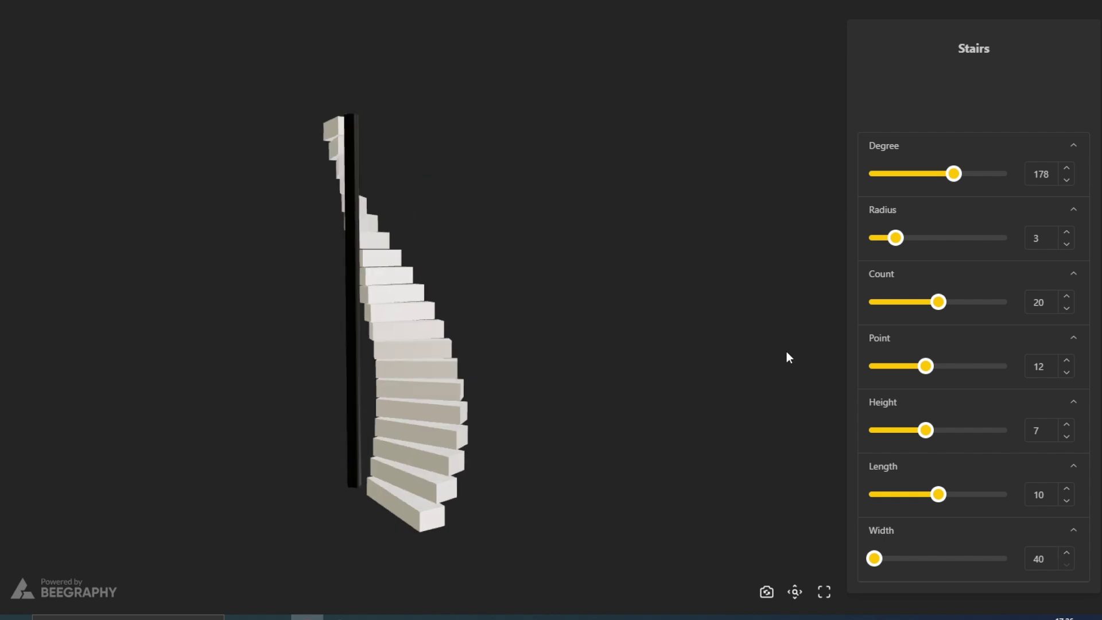
- Set the stairs' length to 9 and width to 45, keeping the height at 7
mouse_move(917, 432)
left_mouse_down()
mouse_move(873, 431)
mouse_move(927, 441)
left_mouse_up()
left_click_drag(938, 494, 925, 494)
left_click_drag(882, 561, 906, 559)
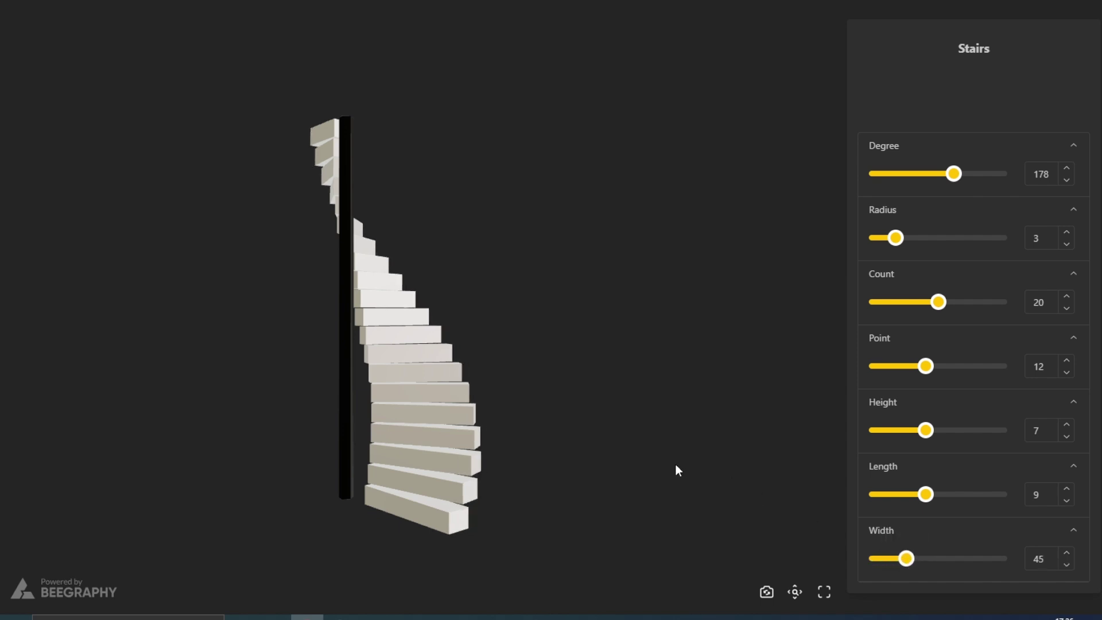
left_click_drag(676, 464, 552, 474)
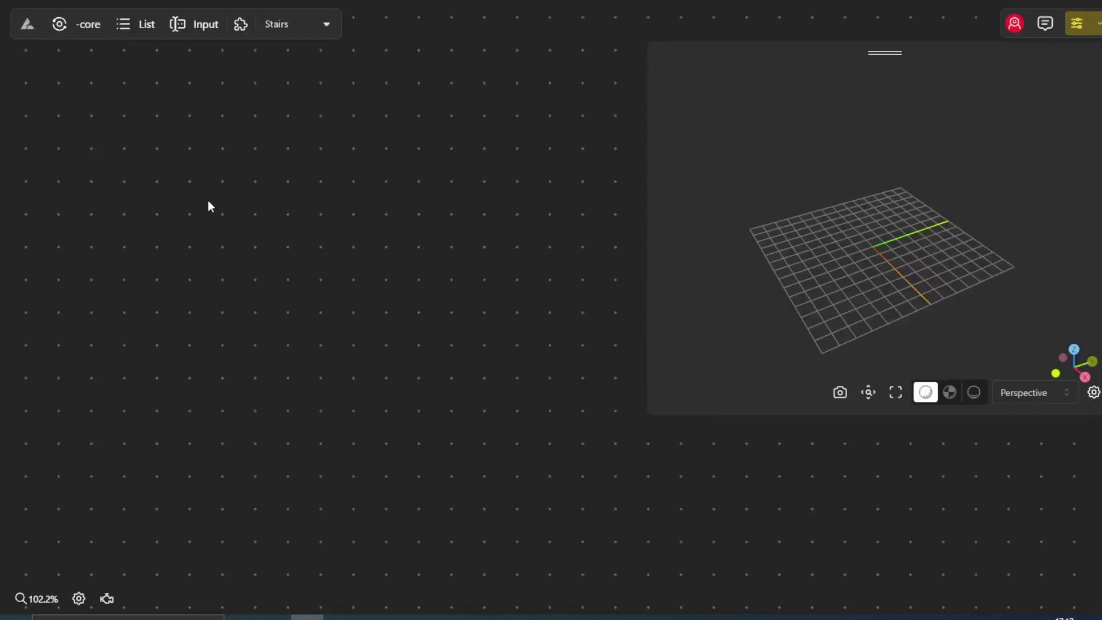
- Add a Range Input node with the value 40 to the empty canvas and name it Width
double_click(209, 205)
type("40")
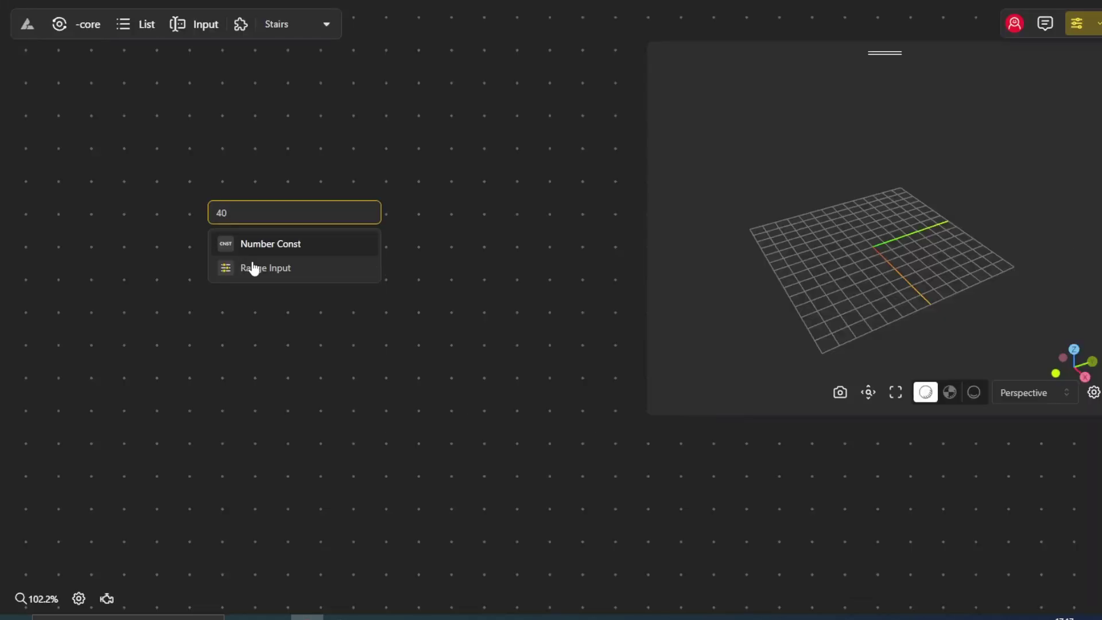
left_click(253, 268)
left_click_drag(276, 220, 164, 181)
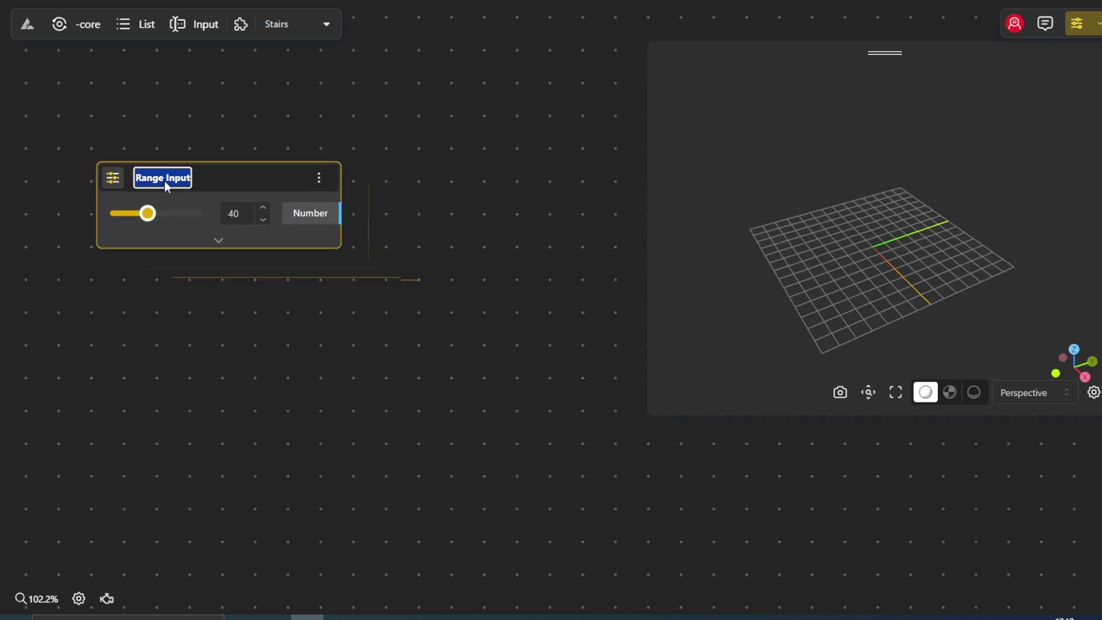
type("Width")
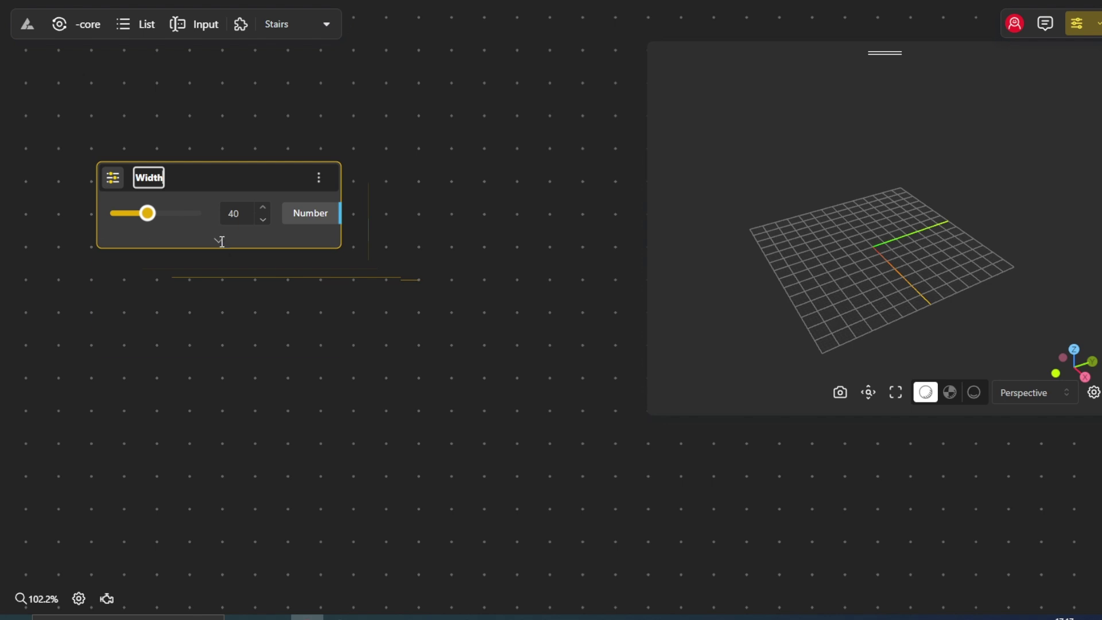
- Limit the Width slider to a minimum of 40 and a maximum of 60, and reposition its collapsed node
left_click(221, 240)
left_click(221, 241)
type("40")
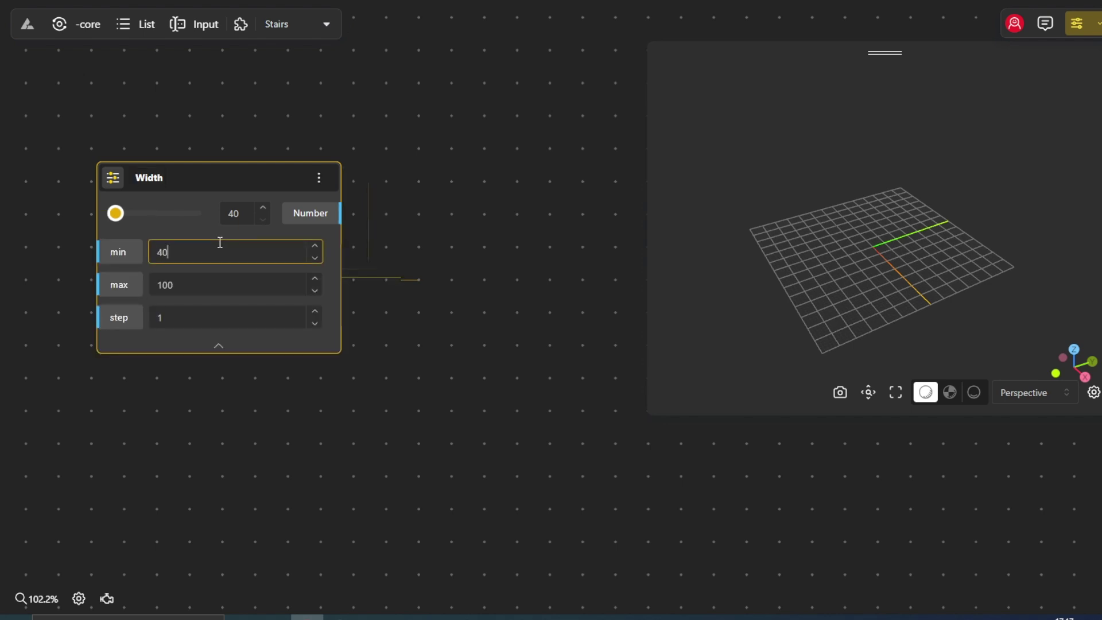
double_click(249, 283)
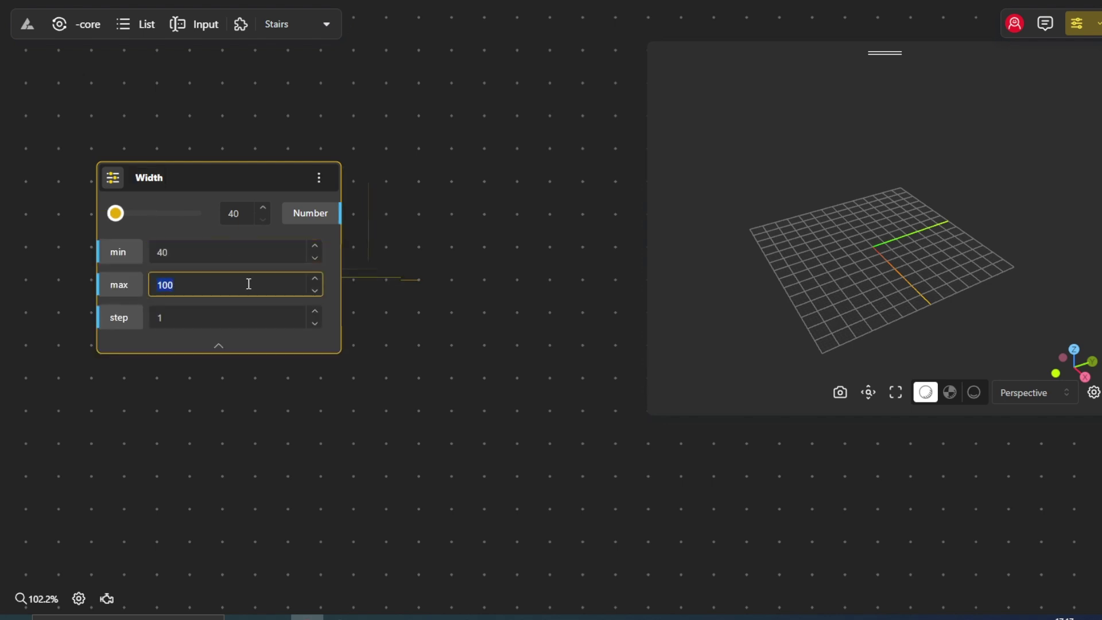
type("60")
left_click(228, 347)
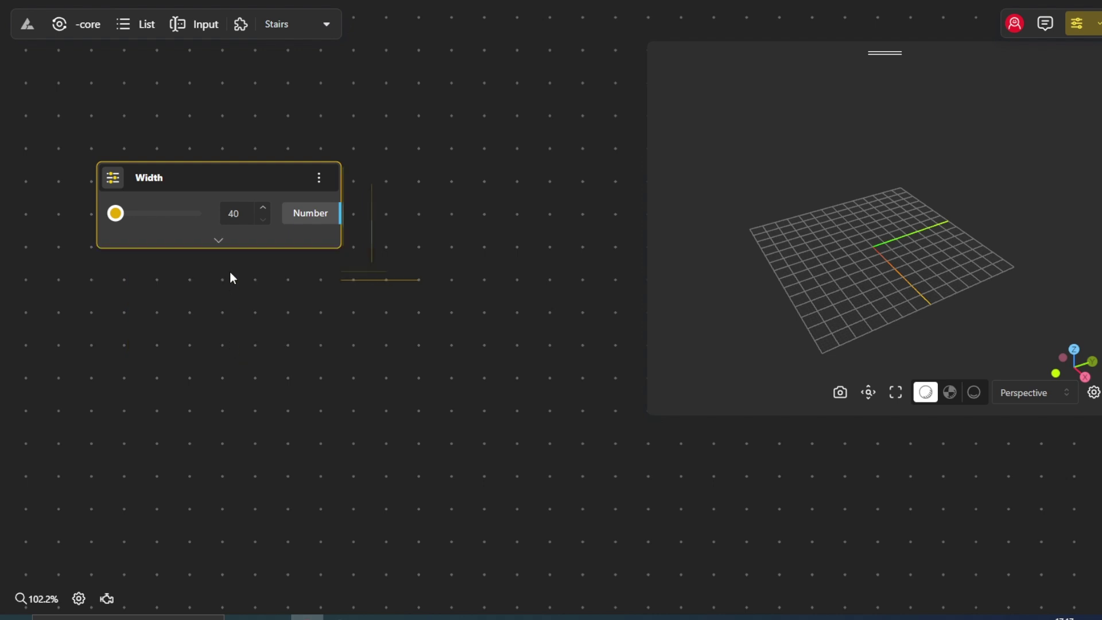
left_click_drag(213, 178, 201, 211)
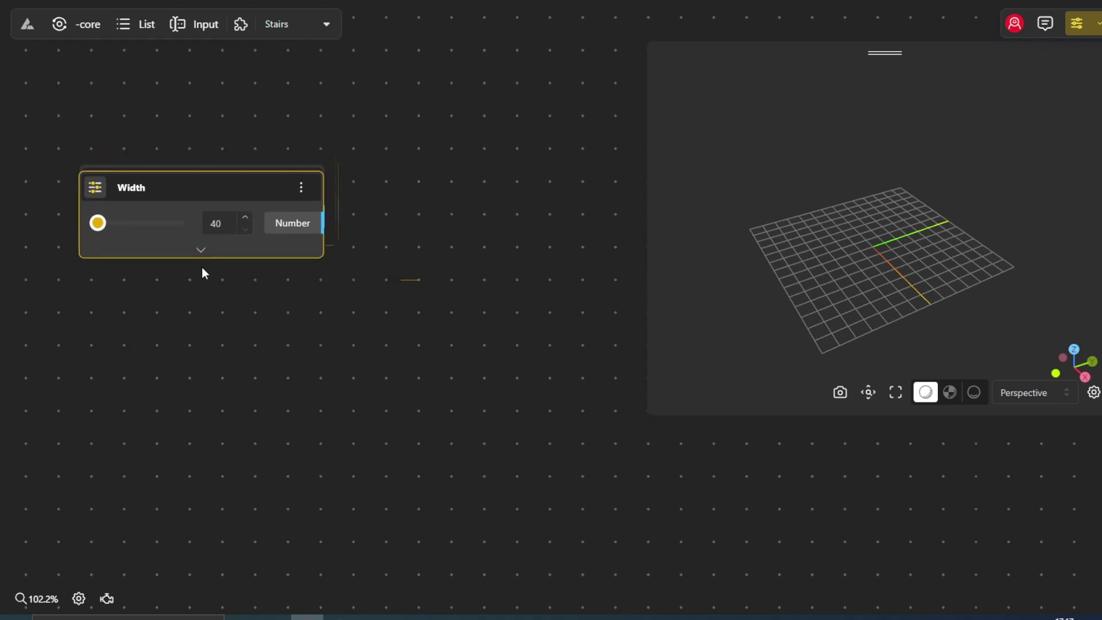
- Duplicate the Width slider below the original and rename the copy Length
key("ctrl+d")
double_click(142, 307)
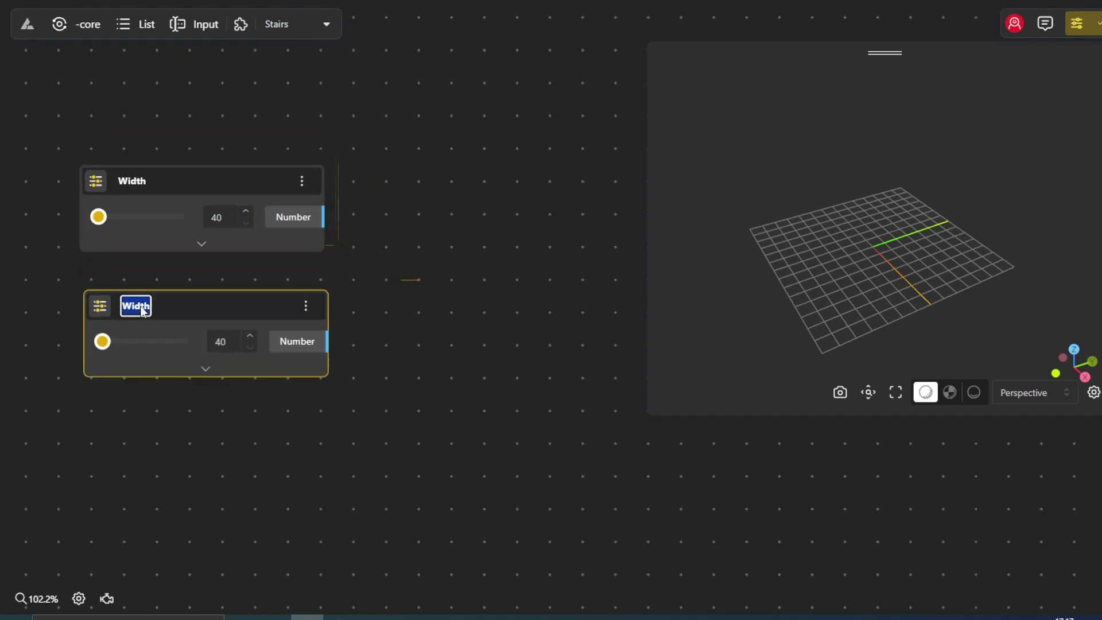
type("Length")
- Limit the Length slider to a minimum of 5 and a maximum of 15
left_click(205, 369)
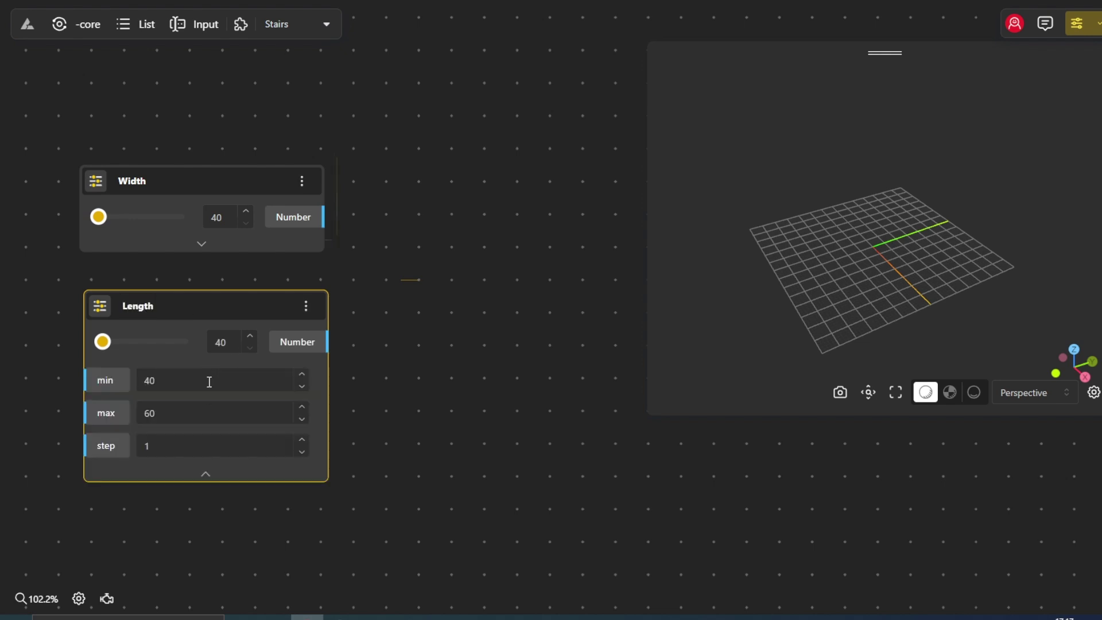
left_click(210, 380)
type("10")
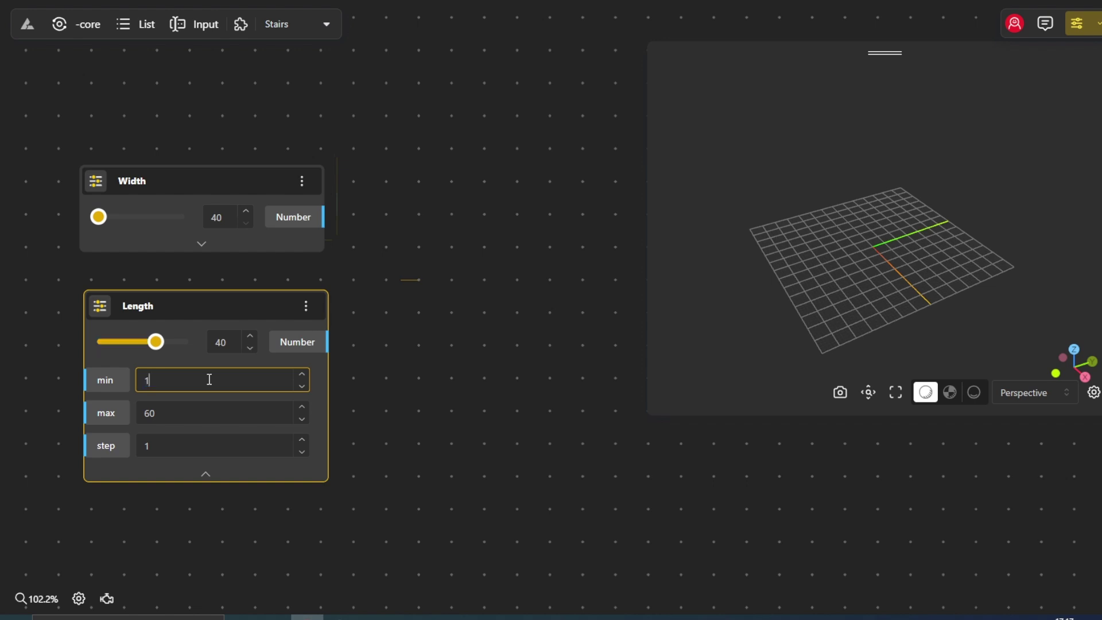
double_click(223, 414)
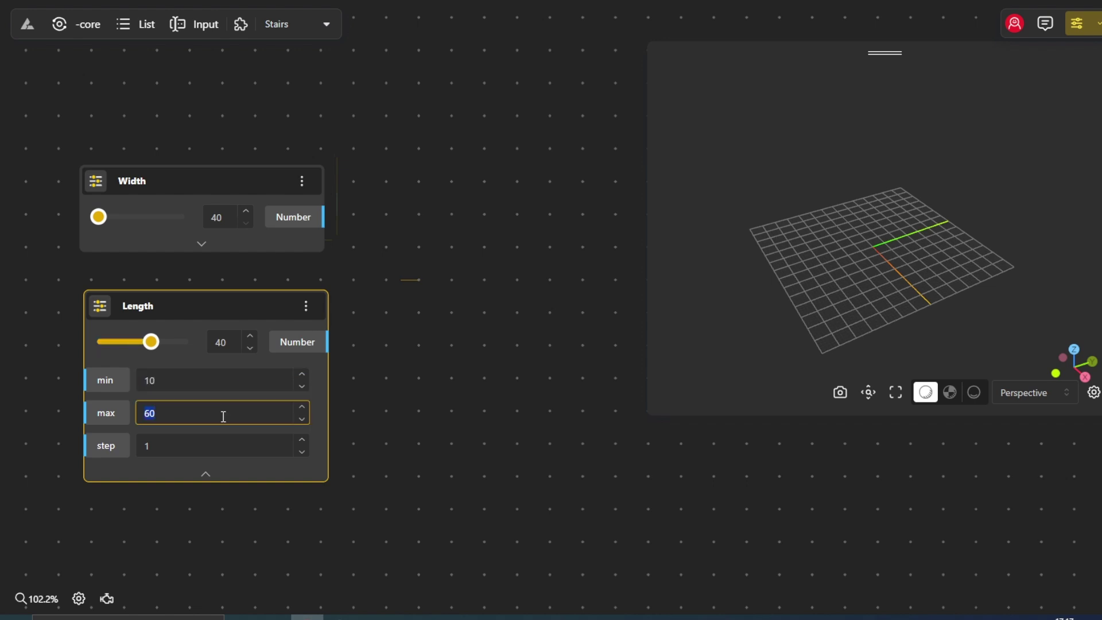
type("15")
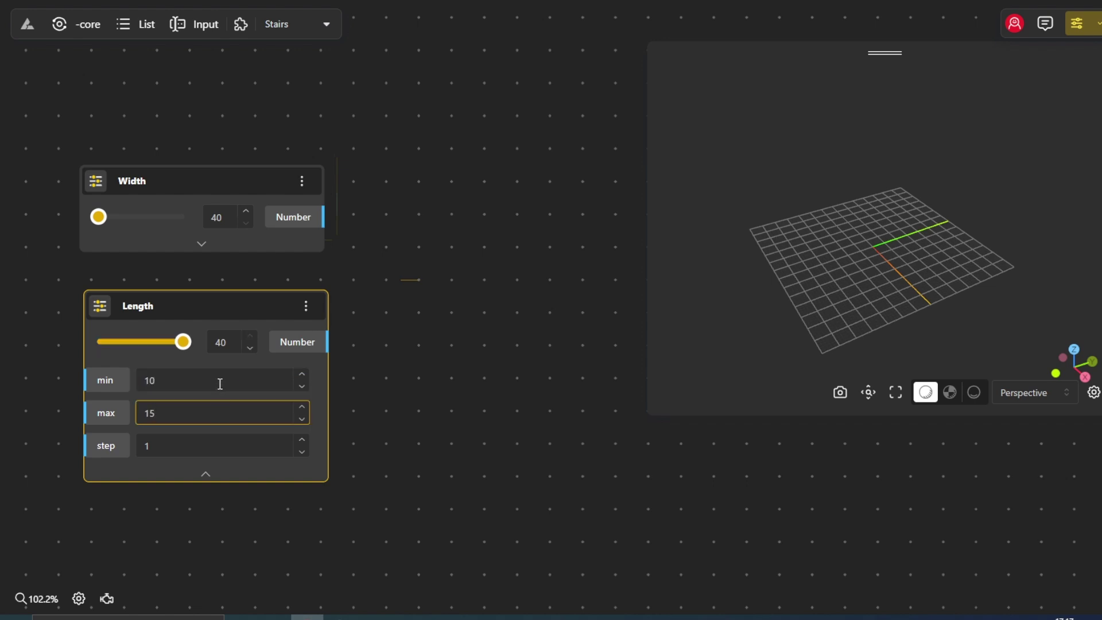
left_click(220, 378)
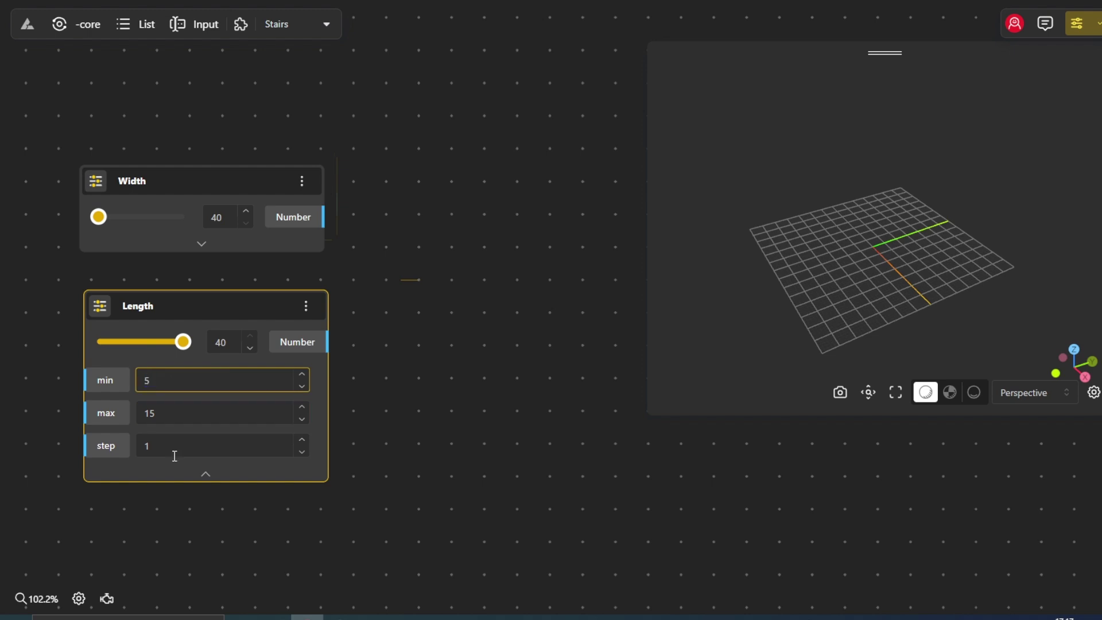
left_click(202, 471)
- Duplicate the Length slider below the original and rename the copy Height
left_click_drag(209, 414, 139, 350)
left_click(175, 252)
key("ctrl+d")
double_click(134, 342)
key("BackSpace")
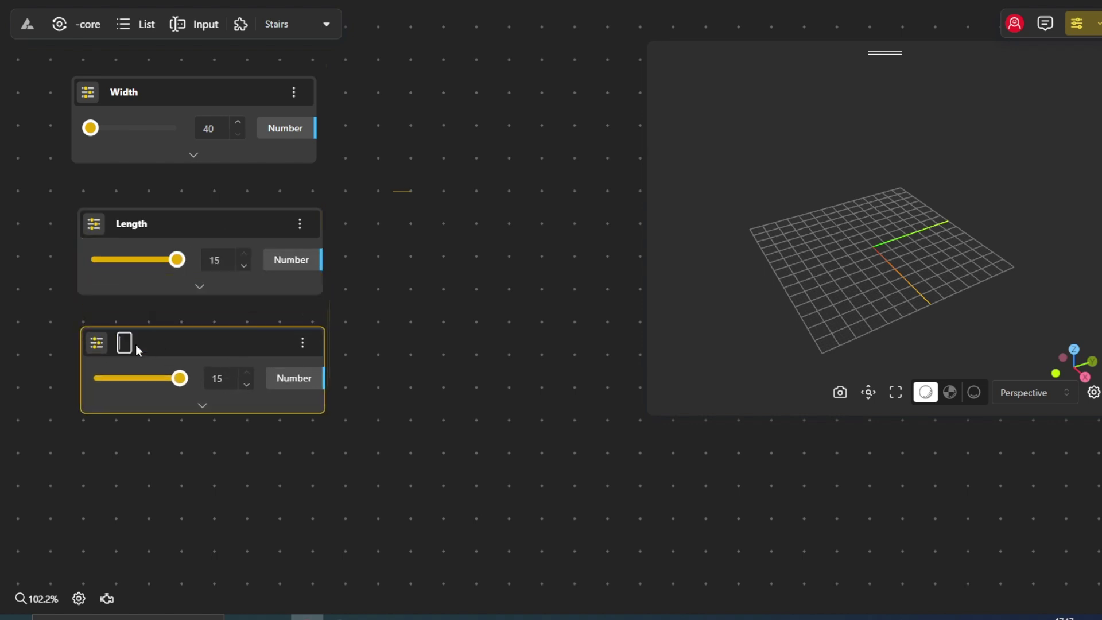
type("Height")
- Set the Height slider's maximum to 10 and its value to 9
left_click(205, 407)
left_click(207, 407)
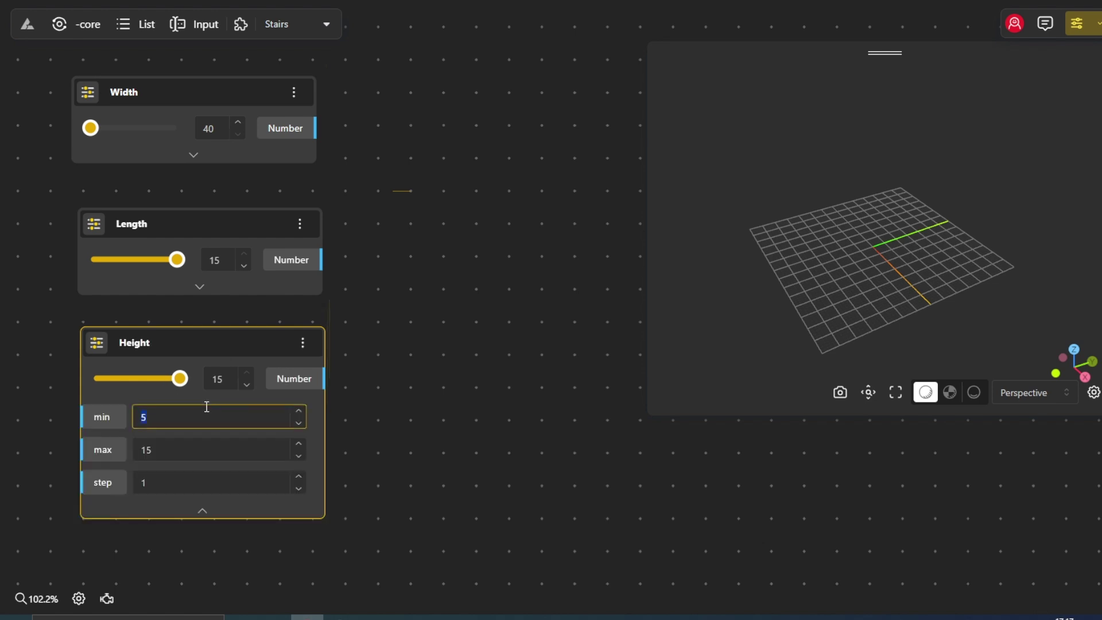
left_click(219, 441)
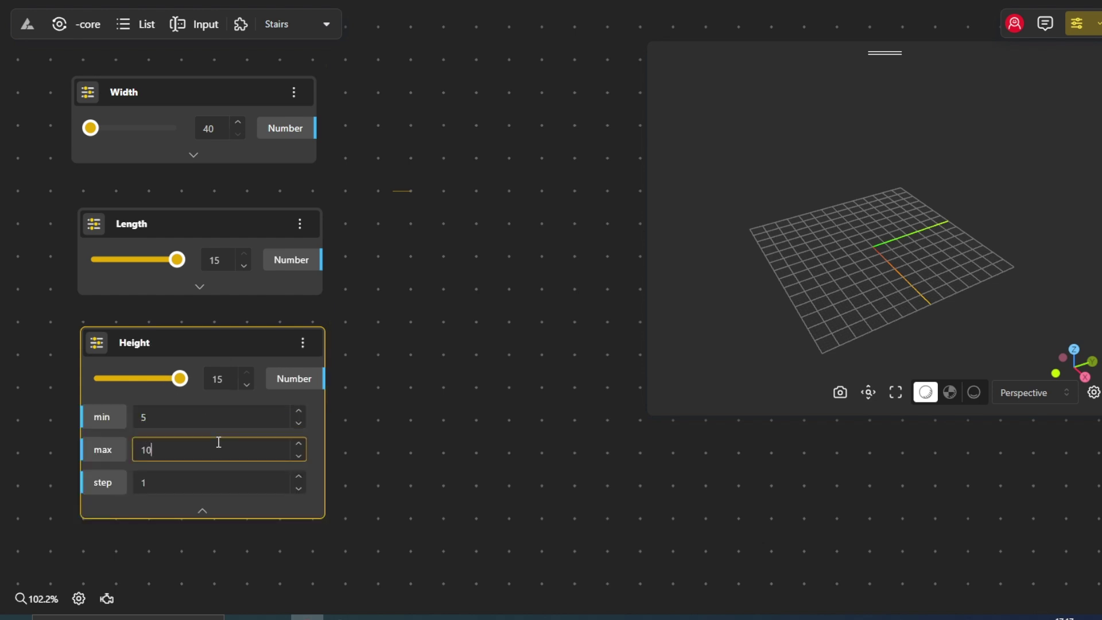
left_click(202, 511)
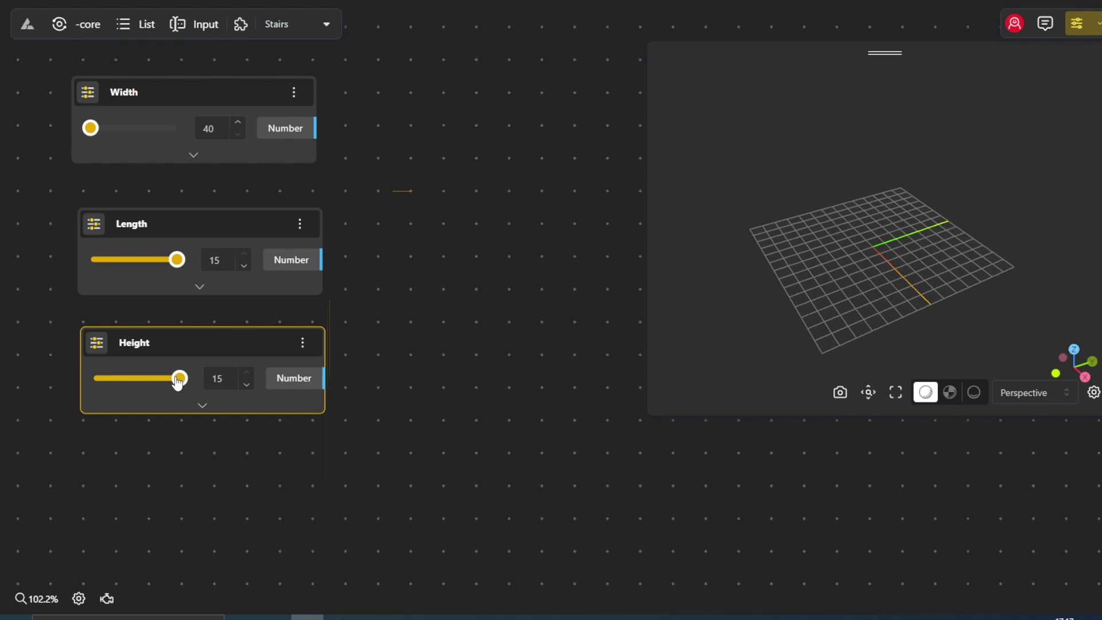
left_click_drag(180, 378, 163, 377)
- Add a Box node beside the three sliders
scroll(384, 233, "down", 3)
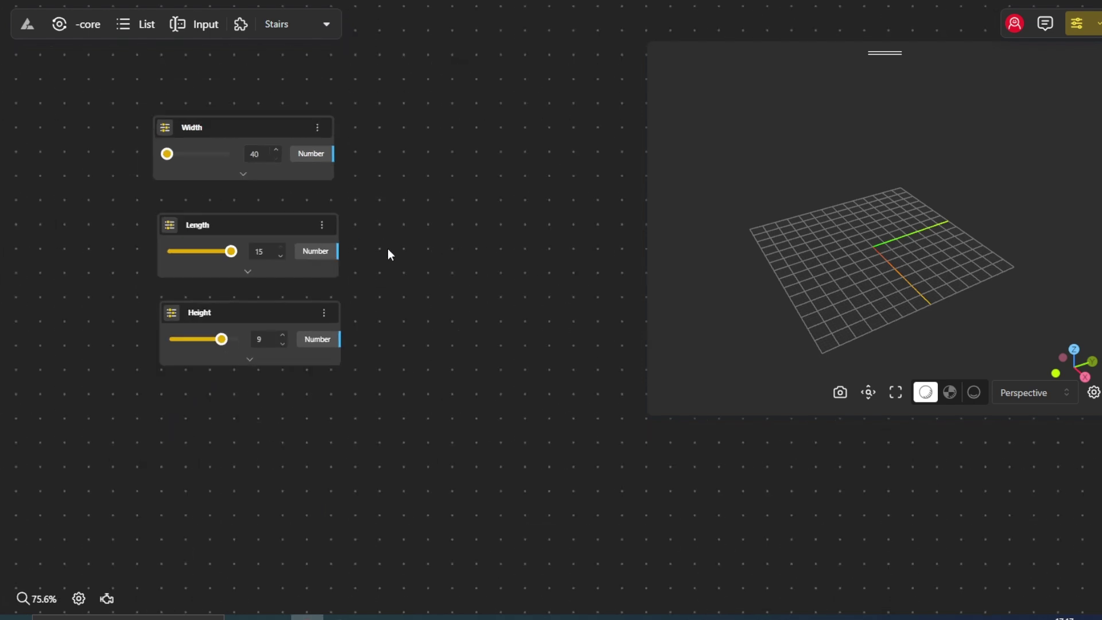
left_click_drag(386, 254, 312, 300)
double_click(371, 292)
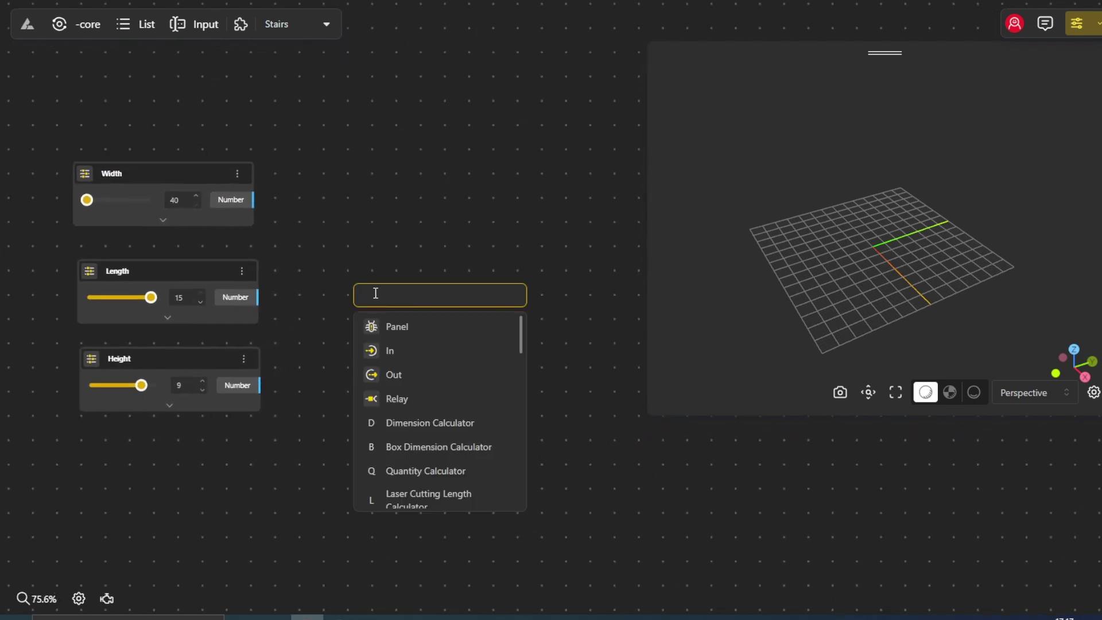
type("box")
left_click(404, 373)
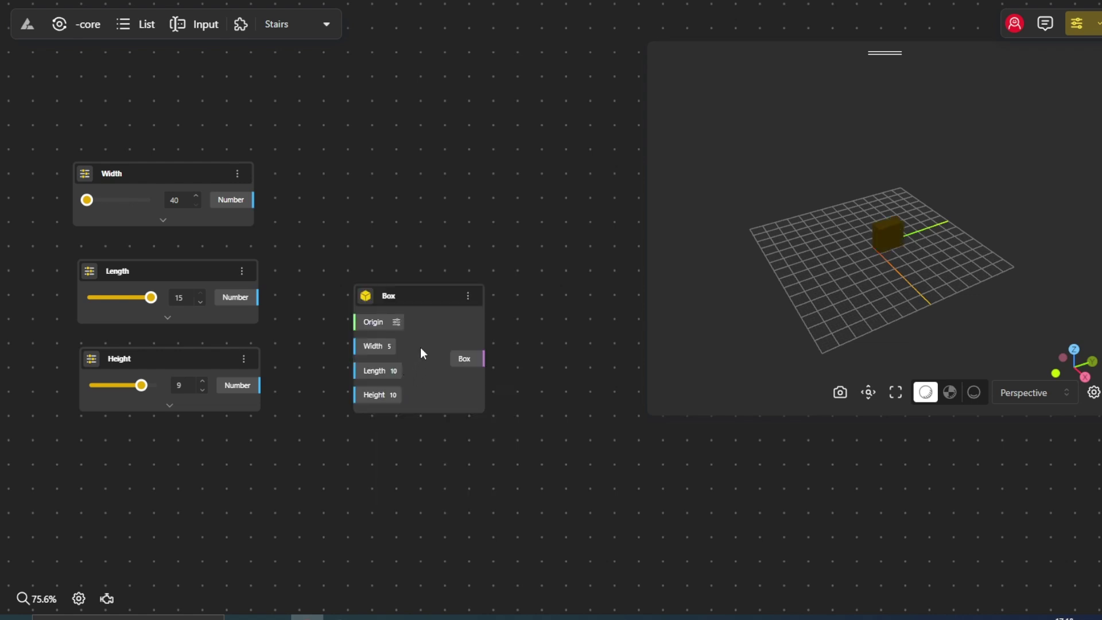
left_click_drag(420, 347, 435, 287)
- Connect the Width, Length and Height sliders to the matching Box inputs and set Length to 10
left_click_drag(253, 199, 369, 287)
left_click_drag(258, 297, 369, 311)
left_click_drag(260, 385, 362, 335)
left_click_drag(151, 297, 121, 298)
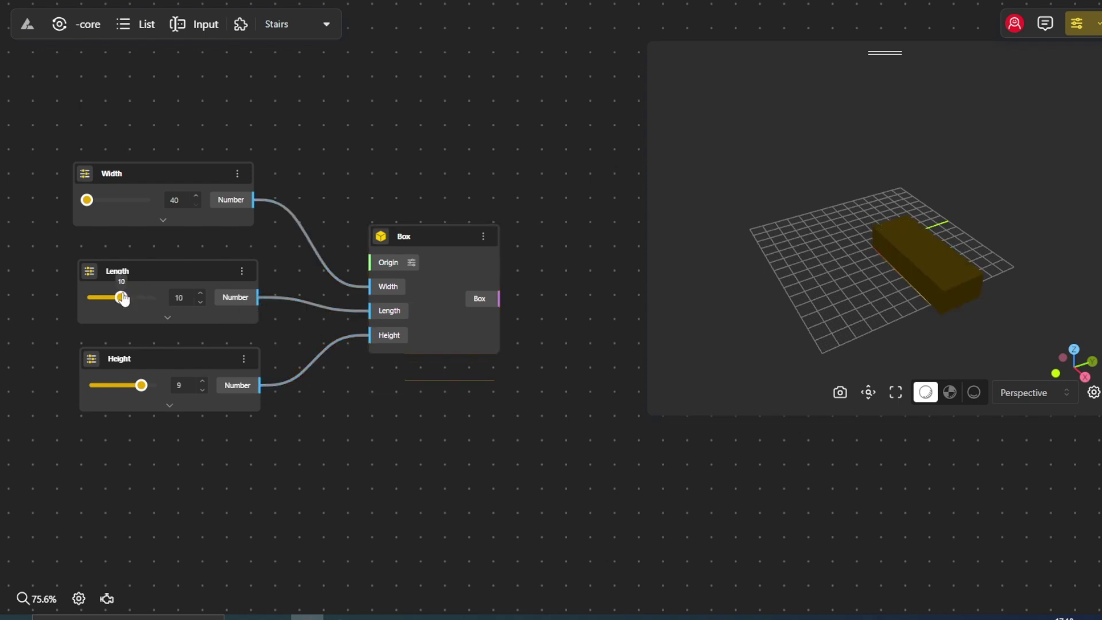
left_click_drag(864, 302, 785, 331)
- Add a Range Input node with the value 10 and place it above the Width slider
left_click_drag(392, 352, 376, 432)
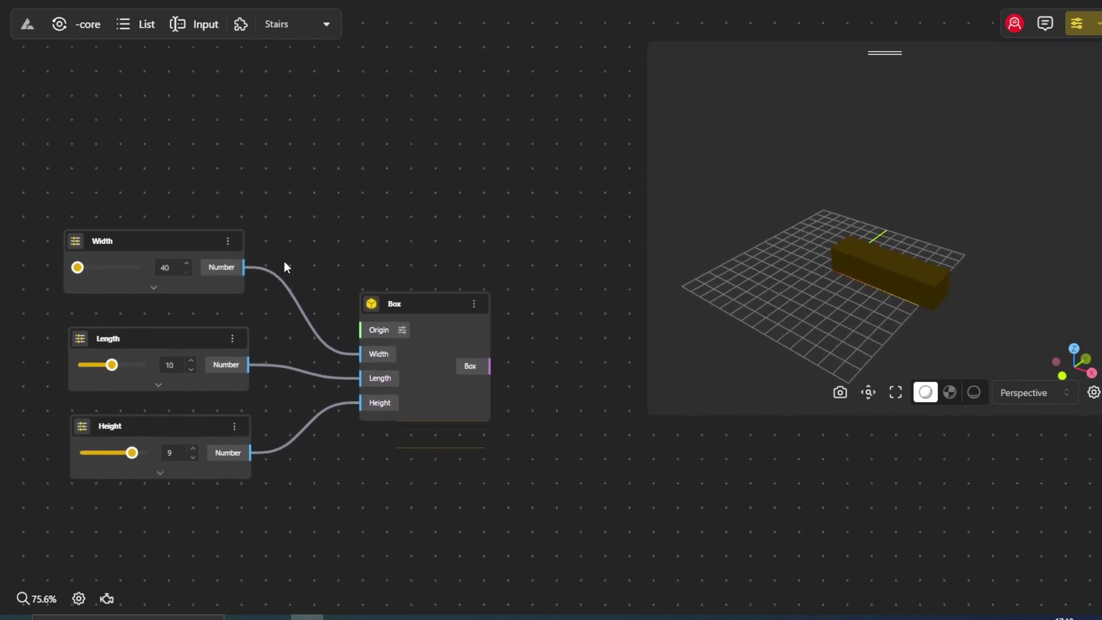
double_click(224, 162)
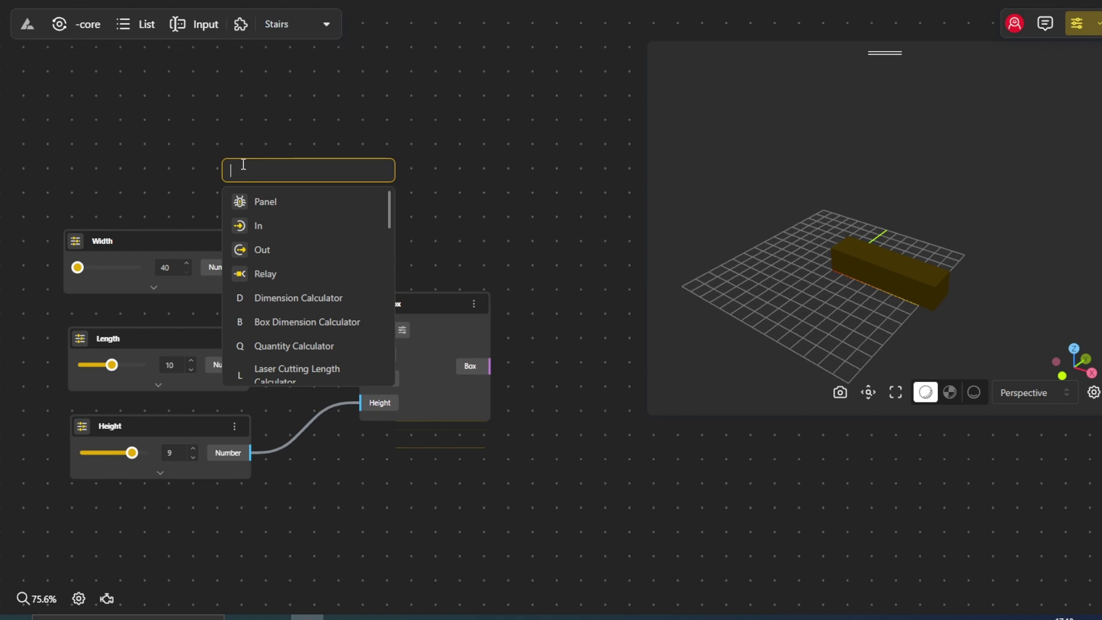
type("ra")
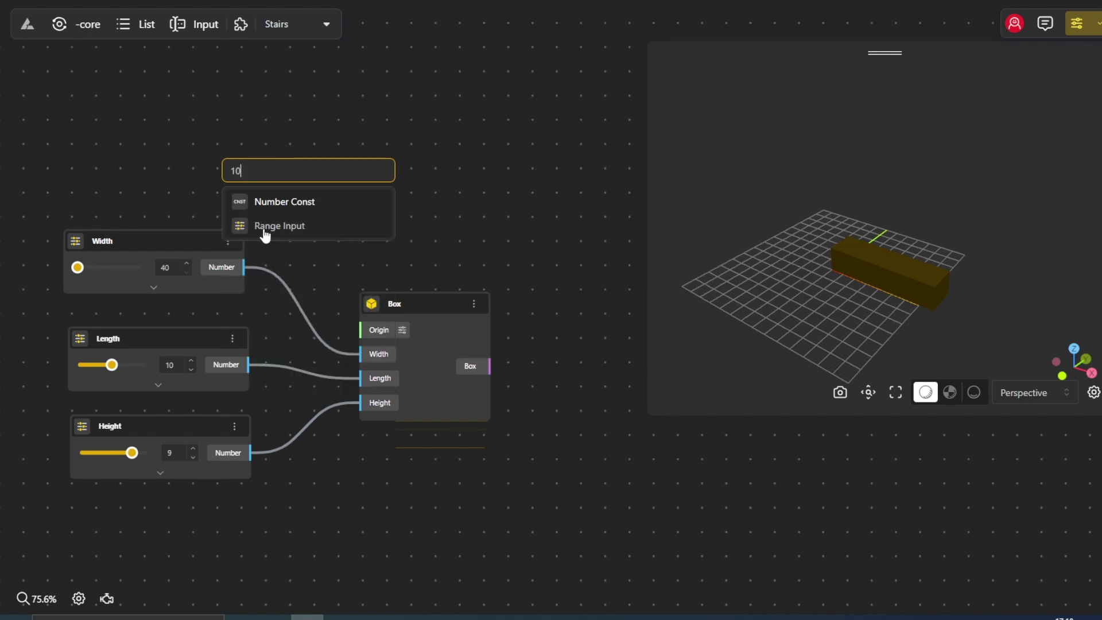
left_click(263, 229)
left_click_drag(296, 177, 174, 108)
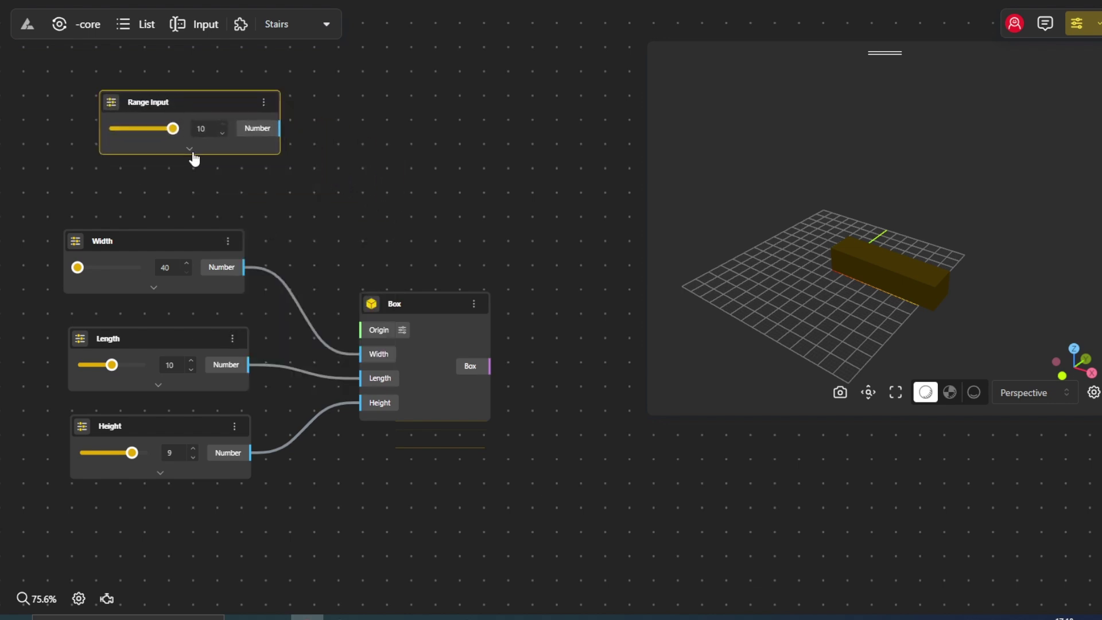
- Limit the new range slider to a minimum of 10 and a maximum of 15
left_click(189, 147)
left_click(194, 154)
type("10")
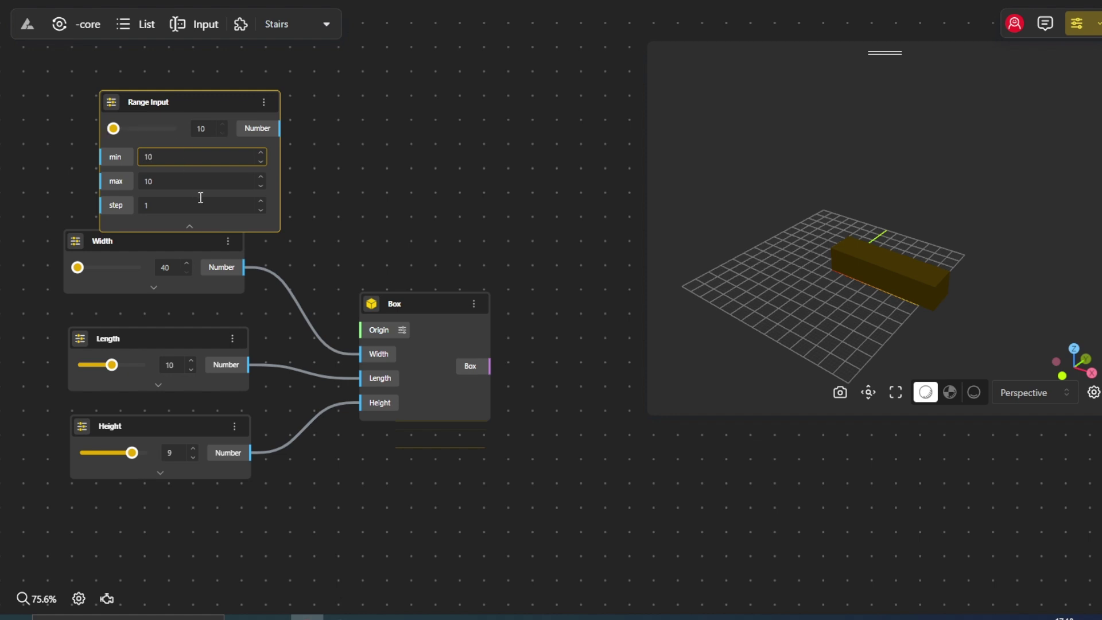
left_click(201, 188)
type("15")
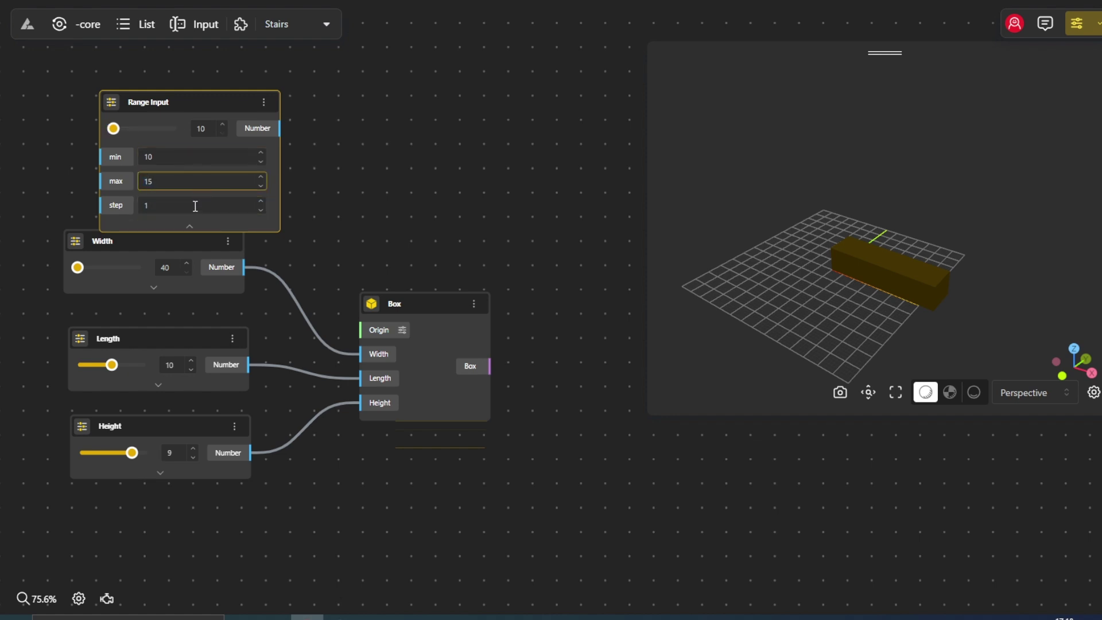
left_click(191, 226)
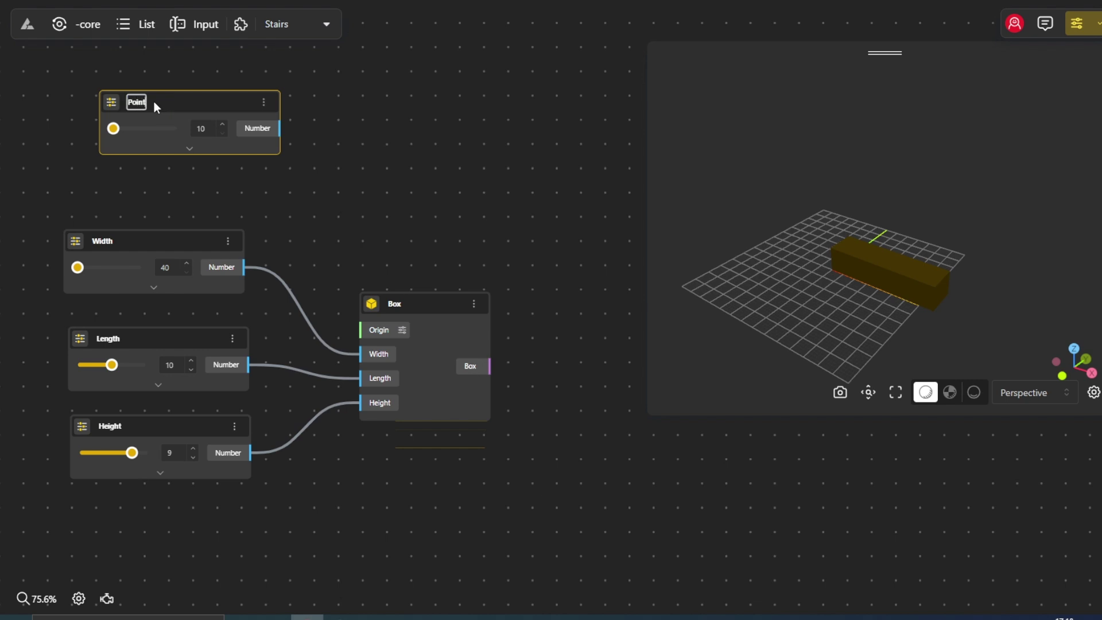
- Name the new range slider Point and line it up above the Width slider
left_click(194, 163)
left_click_drag(195, 116, 155, 129)
left_click(302, 142)
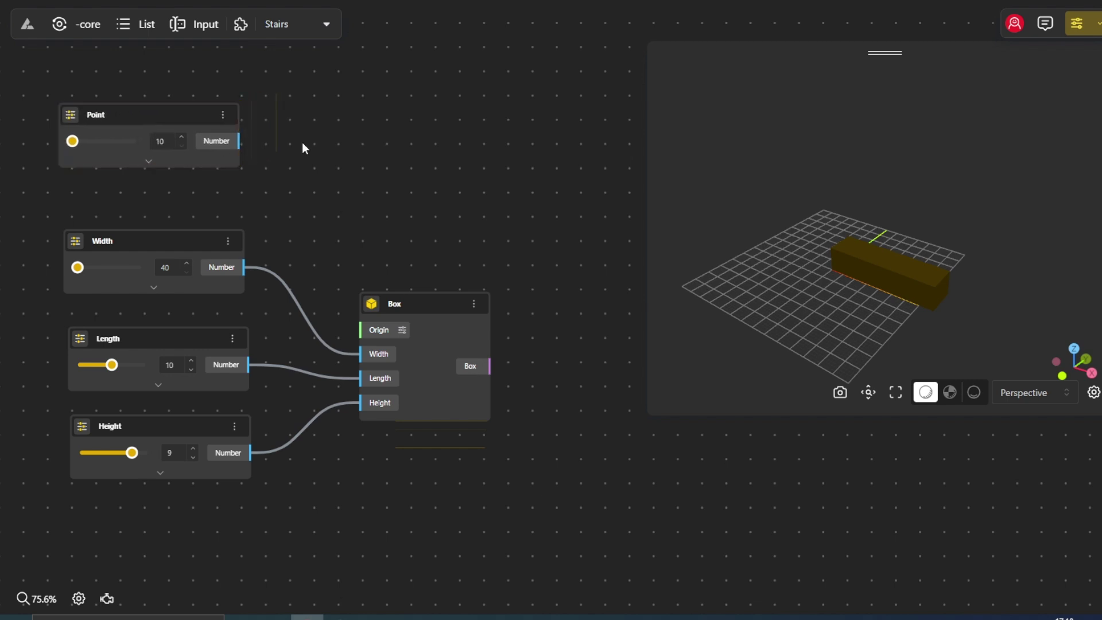
- Add a Construct Point node, drive its X from the Point slider and connect its point to the Box Origin
double_click(303, 143)
type("construct")
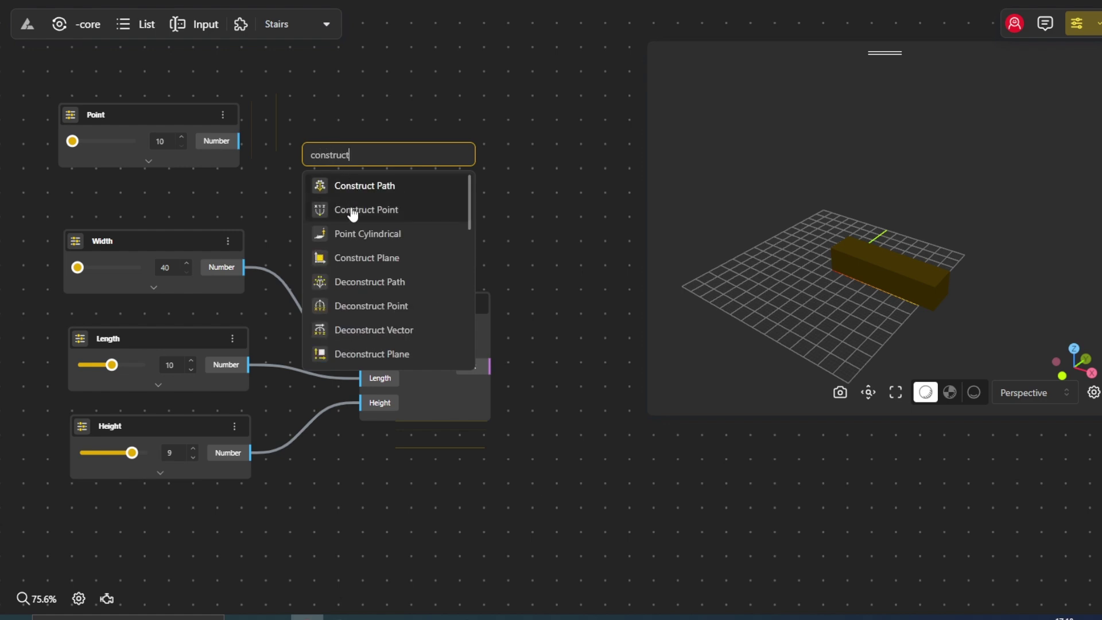
left_click(350, 211)
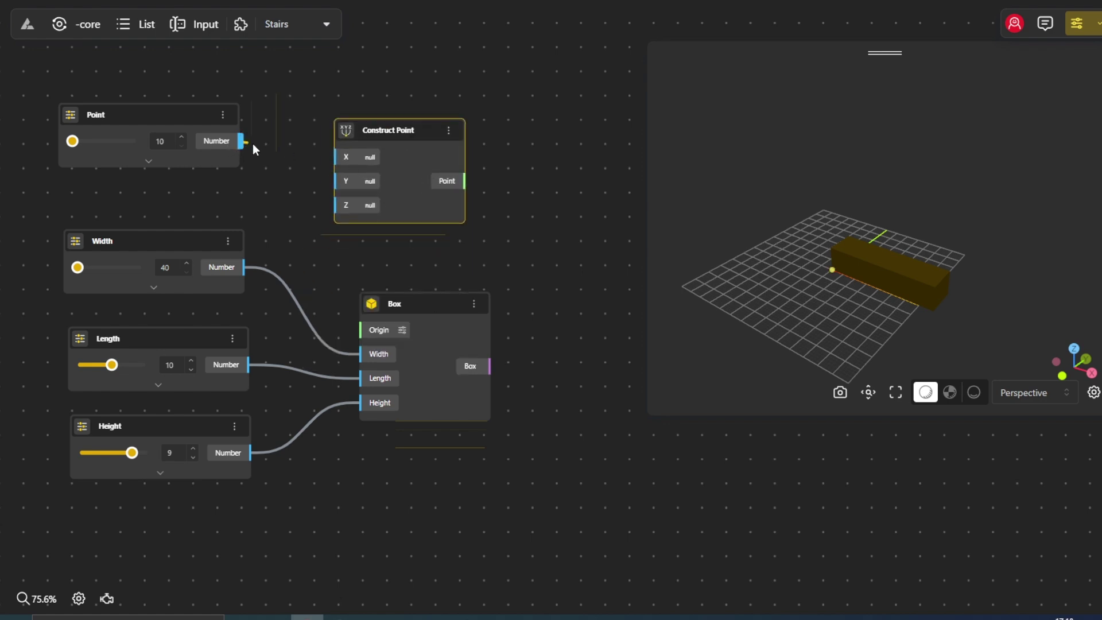
left_click_drag(349, 161, 348, 157)
left_click_drag(464, 182, 373, 335)
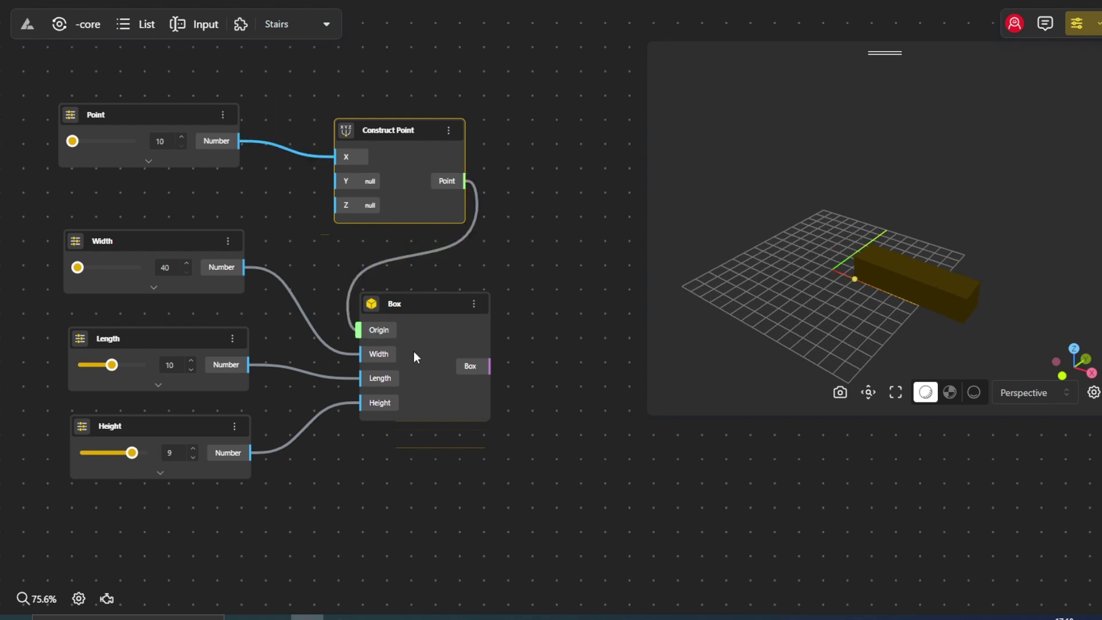
- Move the Box node farther away from its input sliders
scroll(433, 411, "down", 1)
left_click_drag(388, 455, 447, 377)
left_click(383, 378)
scroll(357, 445, "down", 2)
scroll(357, 445, "right", 2)
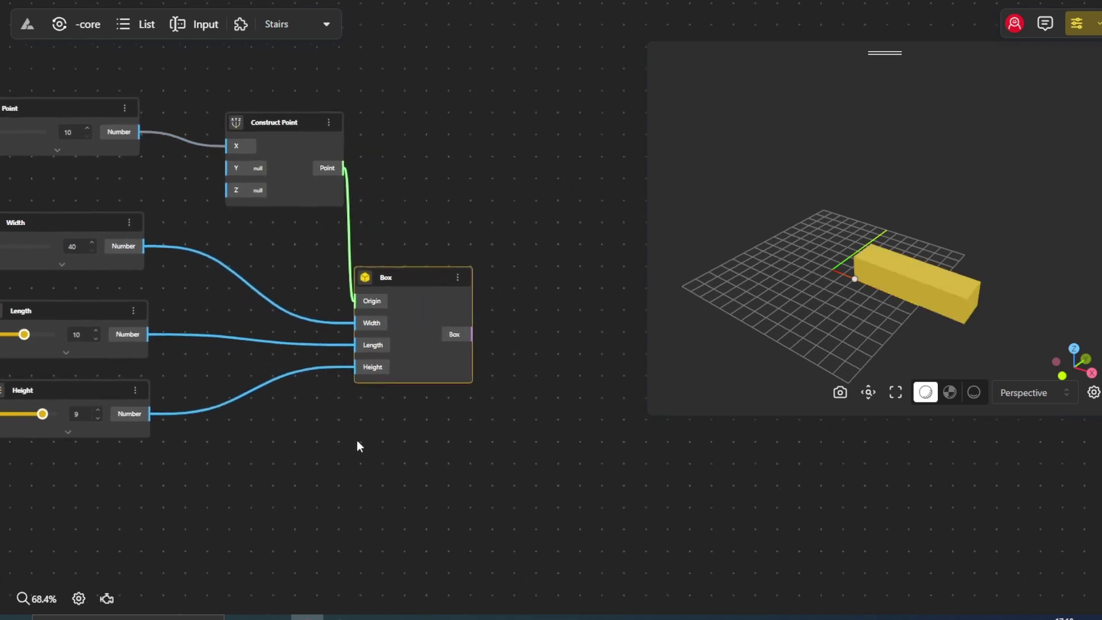
- Add a ScaleNU node beside the Box node and connect the Box output to its Geometry input
double_click(426, 430)
type("sca")
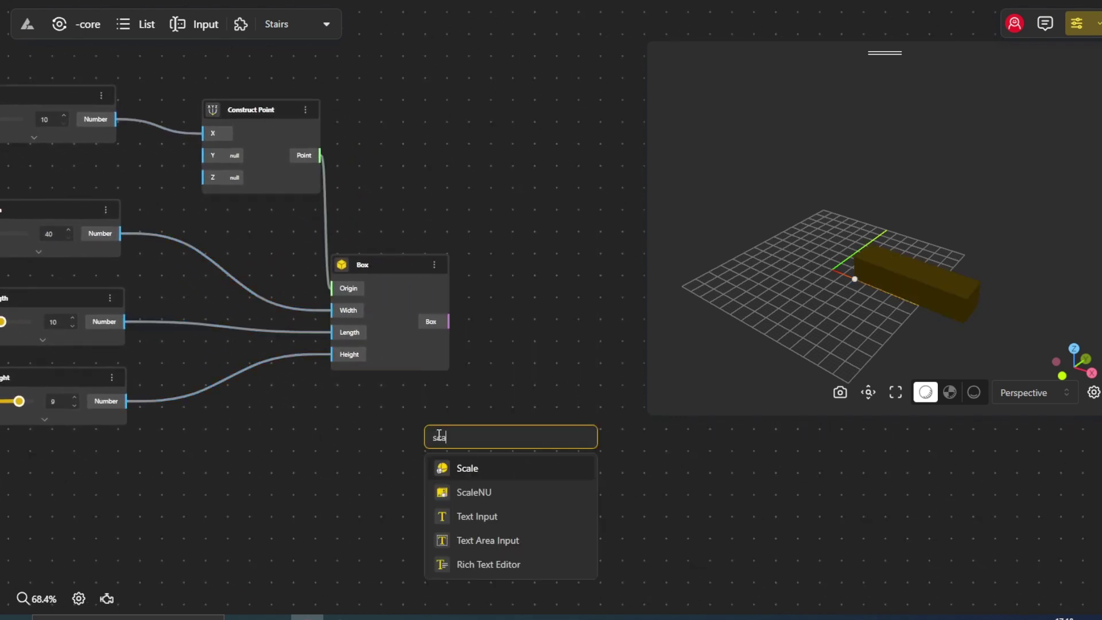
type("le")
left_click(485, 494)
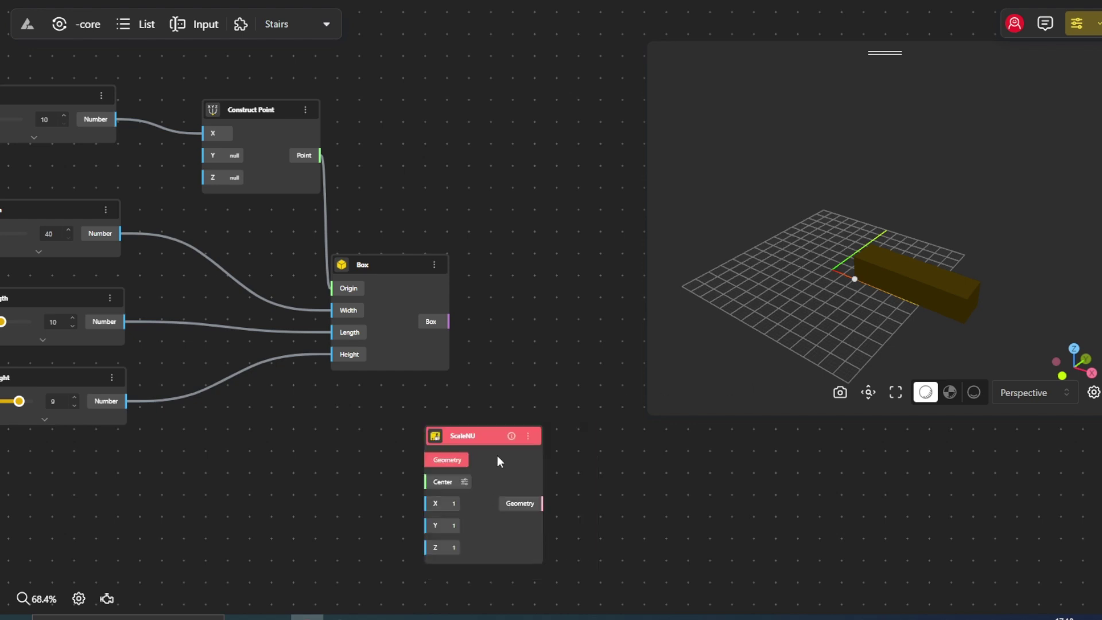
left_click_drag(497, 455, 601, 292)
left_click_drag(449, 321, 525, 309)
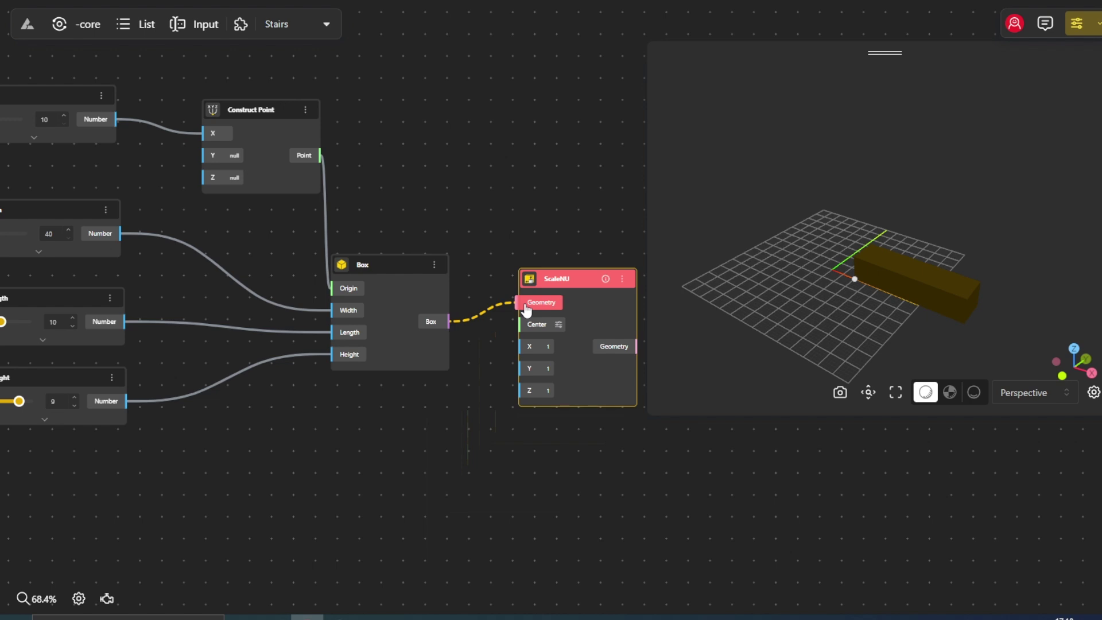
left_click_drag(525, 309, 526, 309)
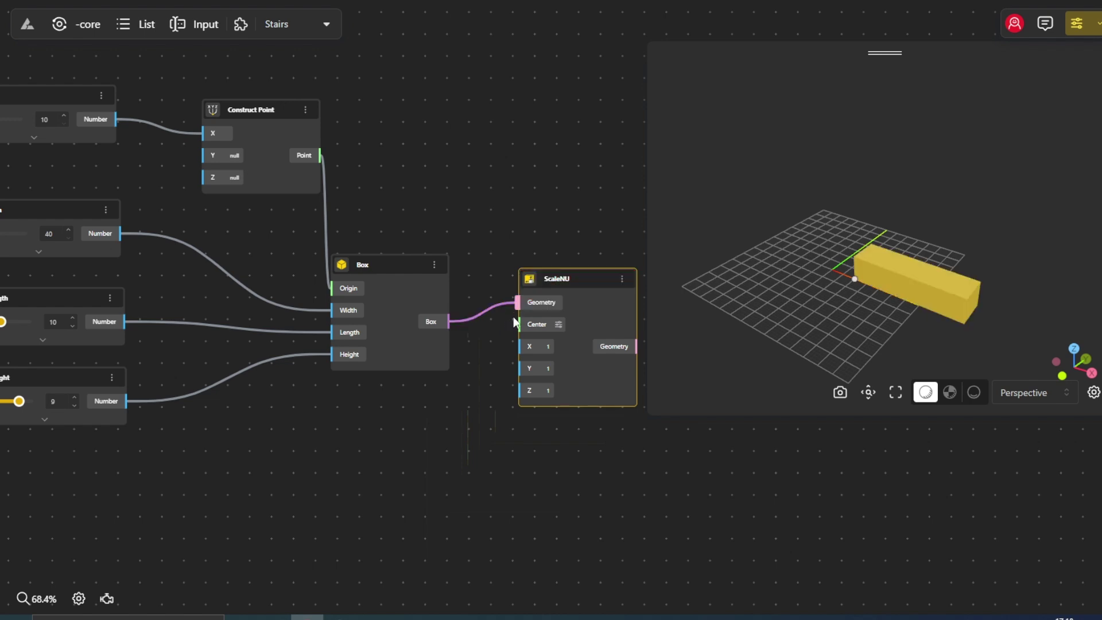
- Add a List Sequence SEC node and place it just below the Box node
double_click(297, 445)
type("lis")
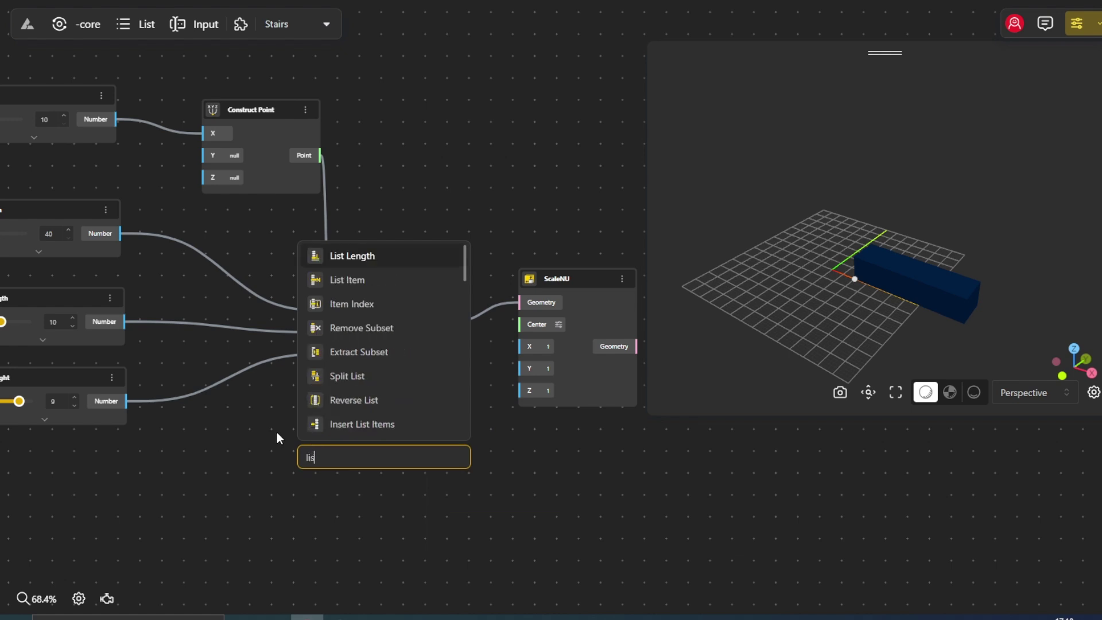
type("t sequen")
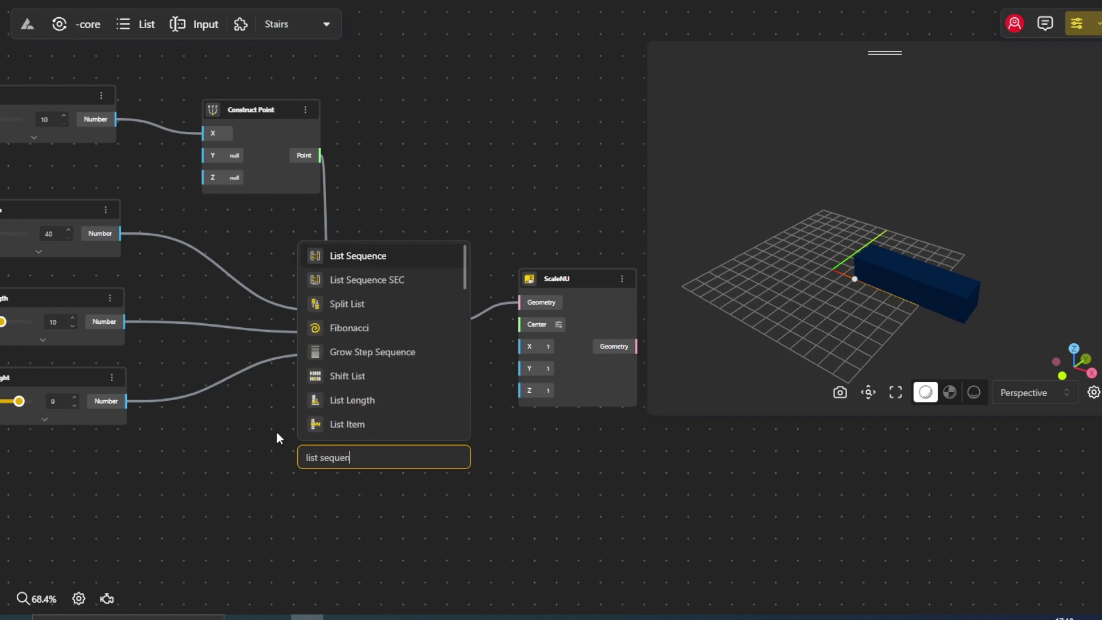
type("ce")
left_click(321, 281)
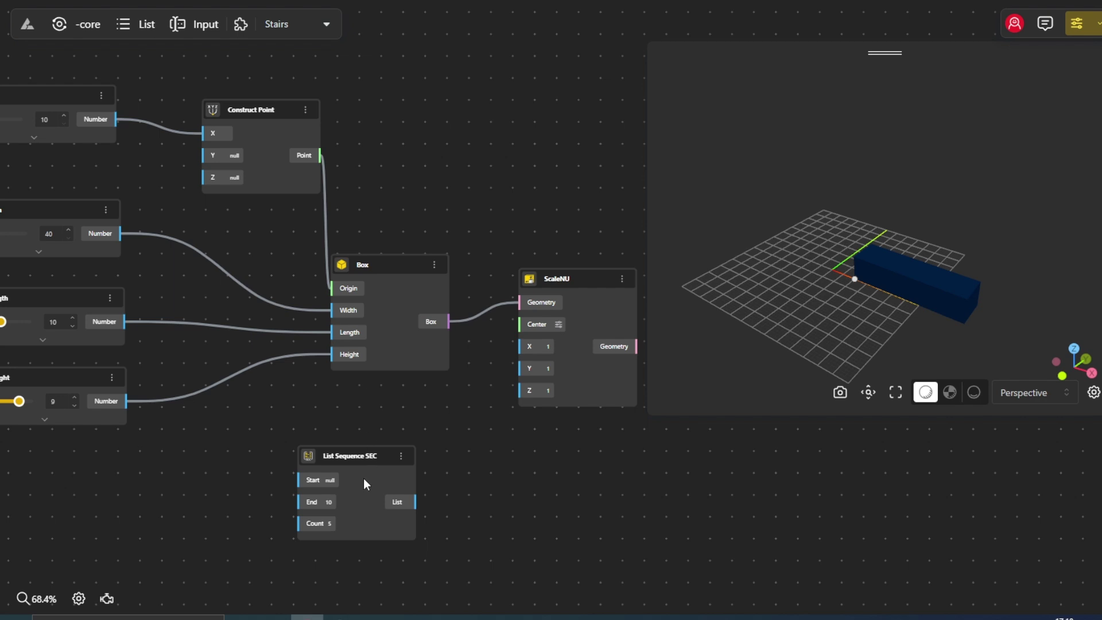
left_click_drag(363, 483, 386, 442)
left_click_drag(442, 536, 480, 457)
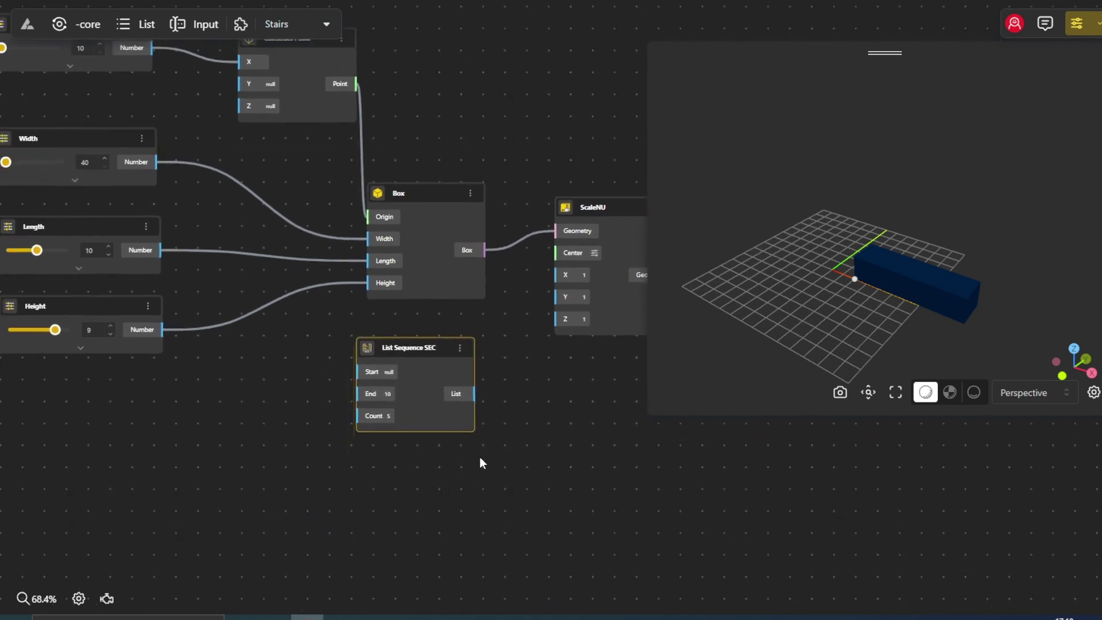
- Add a Range Input node with the value 10 beside List Sequence SEC and limit it to minimum 10 and maximum 30
double_click(254, 440)
type("n")
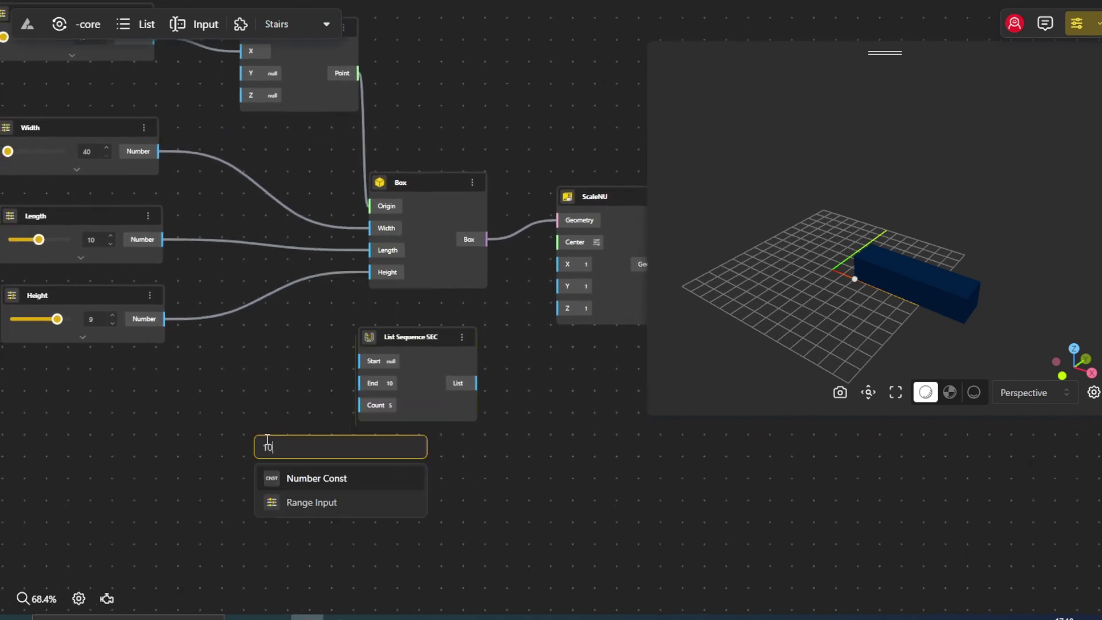
left_click(312, 502)
left_click_drag(311, 445, 199, 391)
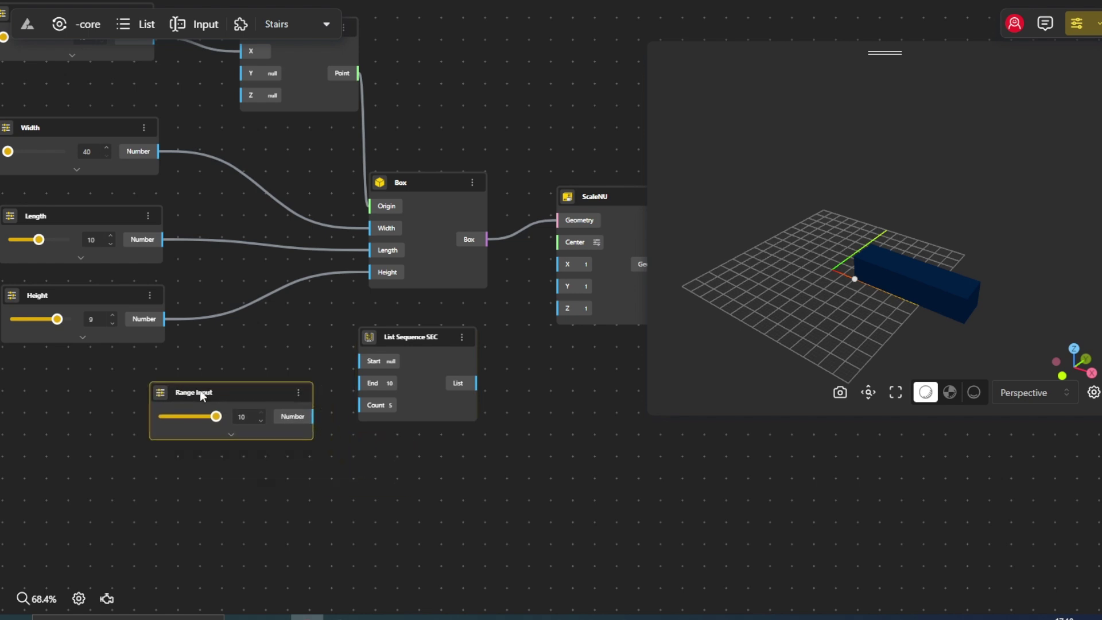
left_click(226, 437)
left_click(232, 442)
type("0")
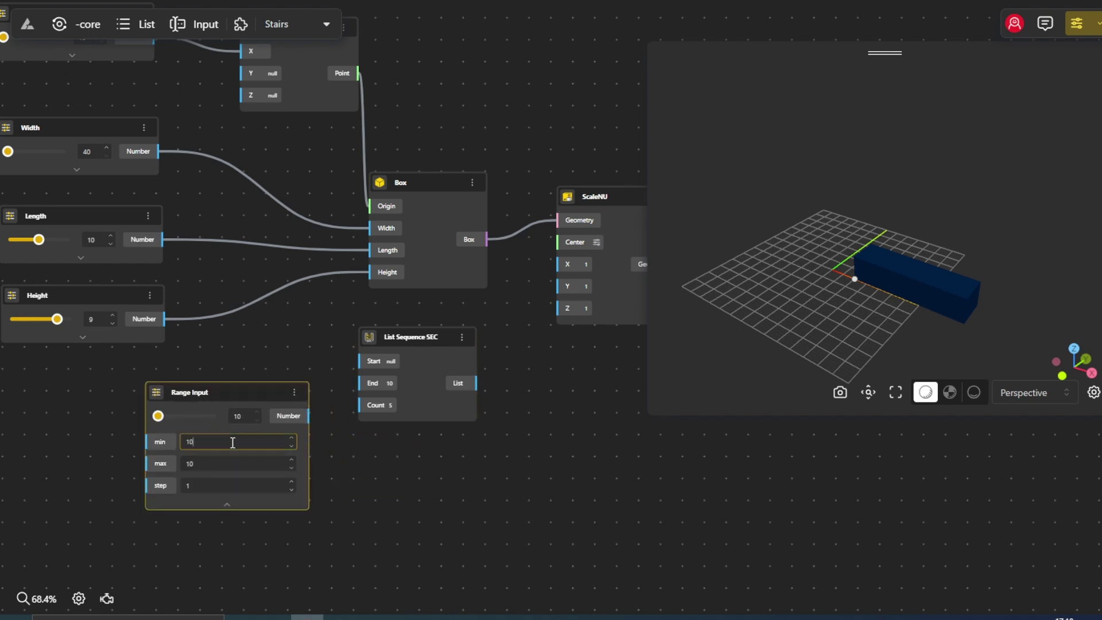
left_click(239, 463)
type("30")
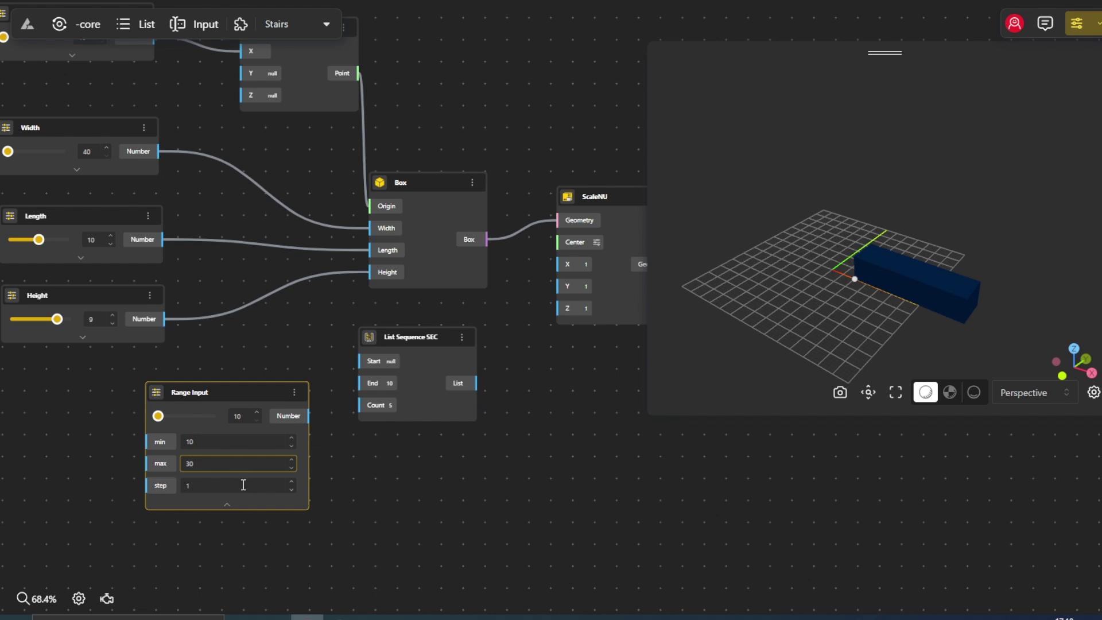
- Name the new range slider Count and connect it to the Count input of List Sequence SEC
left_click(227, 505)
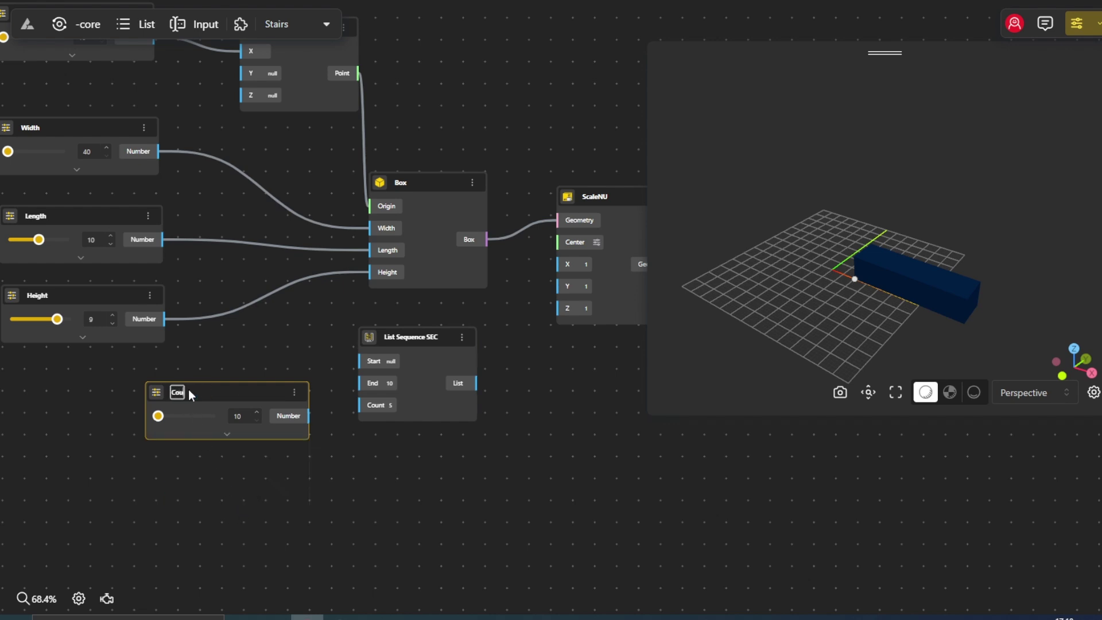
type("t")
left_click_drag(309, 415, 362, 405)
- Set List Sequence SEC to Start 1 and End 0.4 and connect its list to the X and Y inputs of ScaleNU
left_click(378, 361)
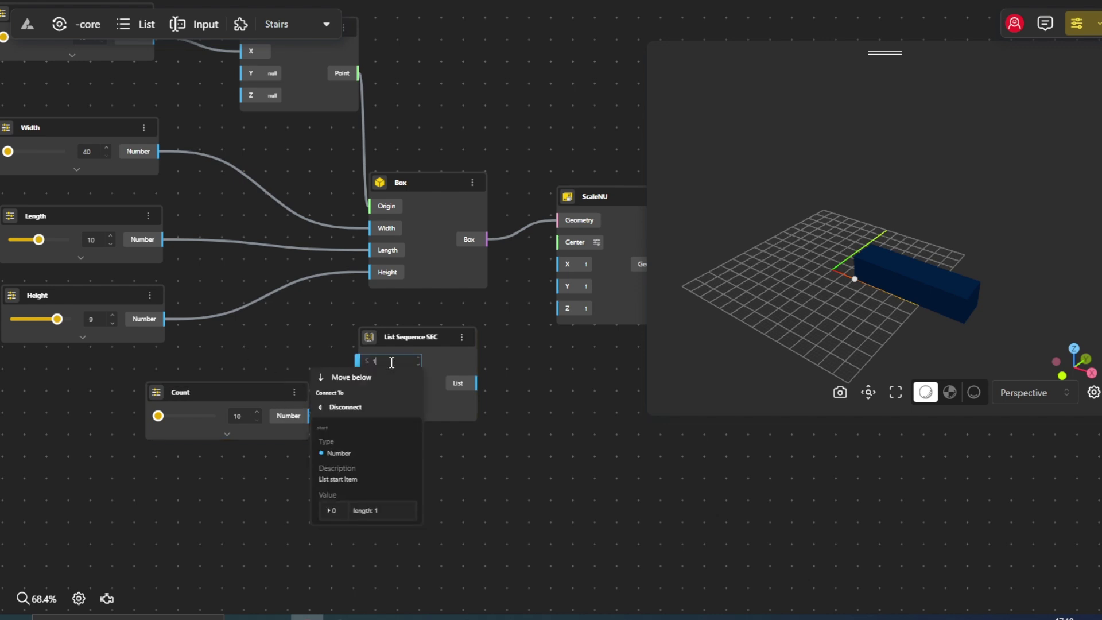
type("1")
left_click(487, 379)
left_click(395, 383)
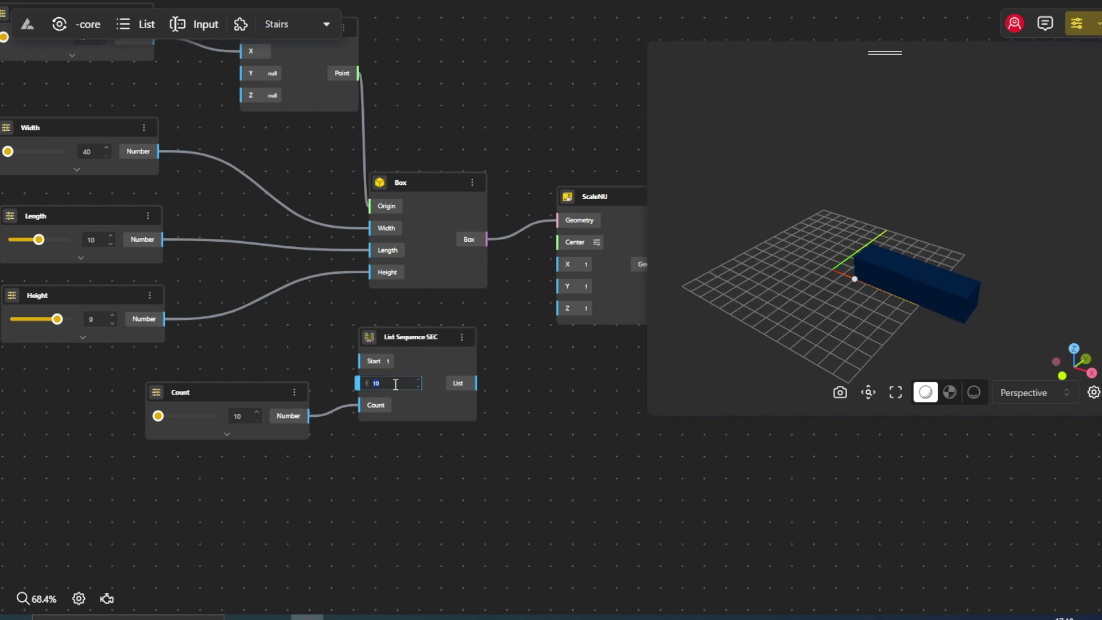
type("0.4")
left_click(450, 433)
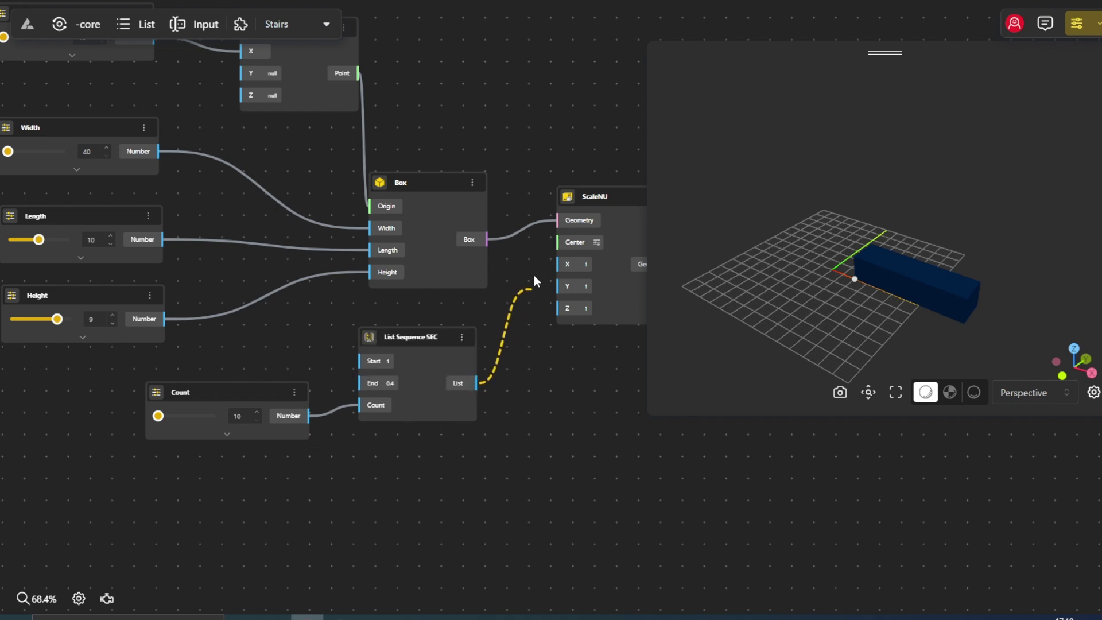
left_click_drag(534, 277, 558, 264)
left_click_drag(477, 382, 567, 287)
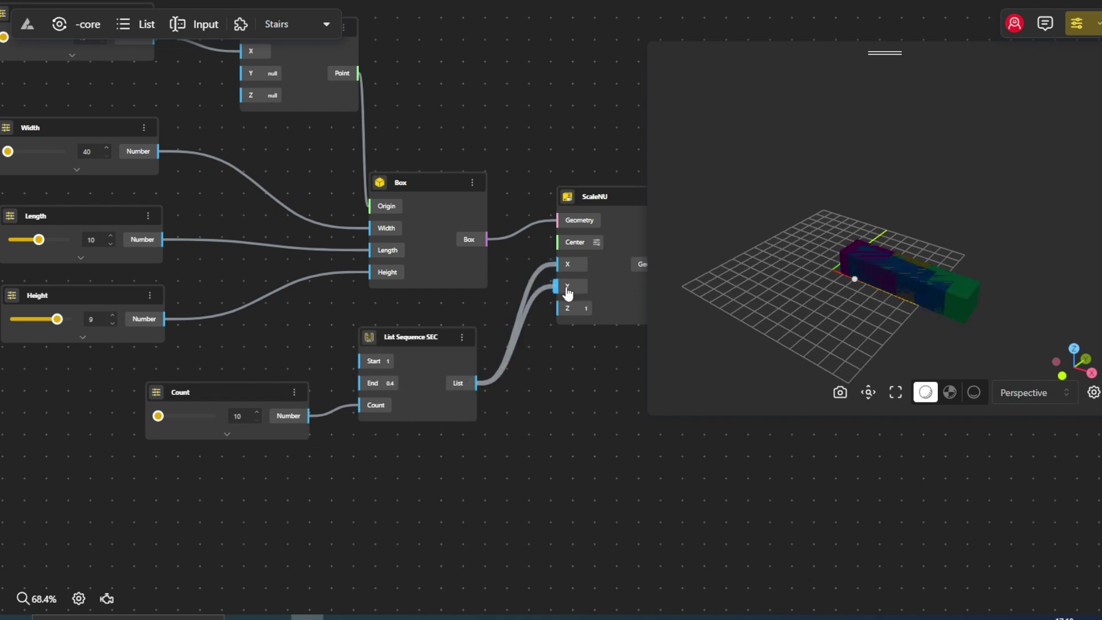
- Hide the Box node's geometry and connect the Construct Point output to the Center input of ScaleNU
right_click(452, 232)
left_click(464, 247)
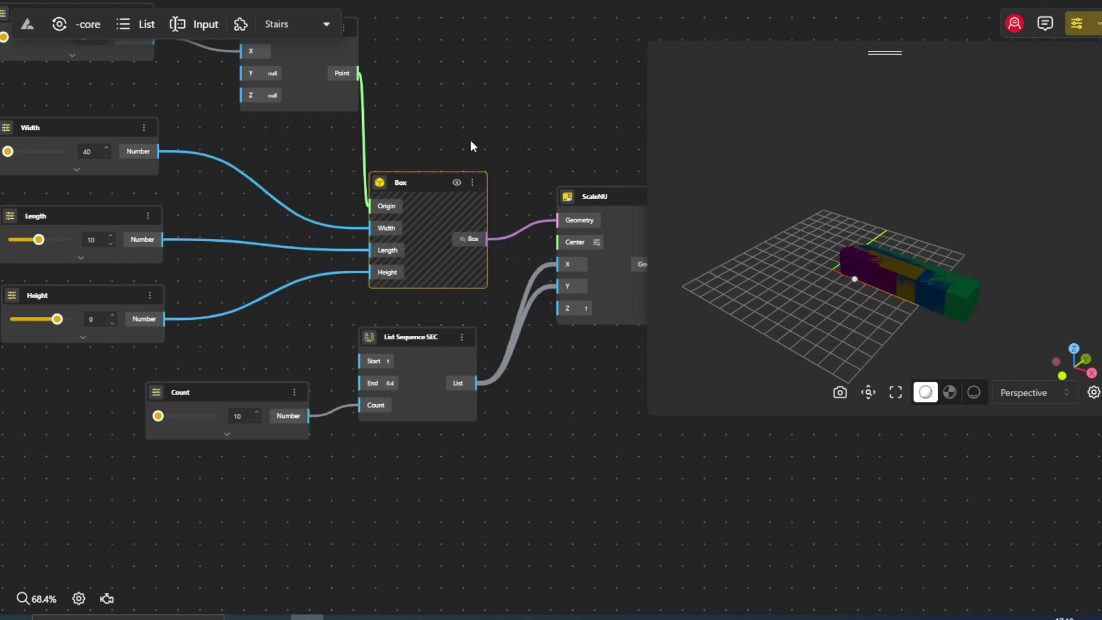
left_click_drag(470, 140, 429, 198)
left_click_drag(319, 134, 518, 302)
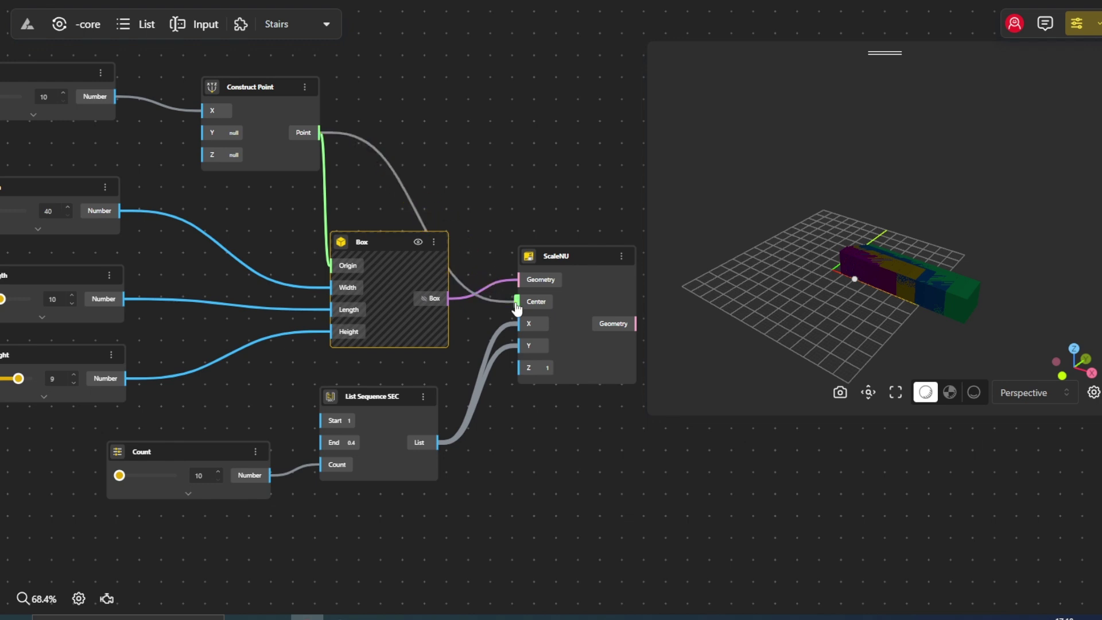
- Add a Move node beside ScaleNU and connect the ScaleNU geometry to its Geometry input
left_click_drag(531, 446, 299, 357)
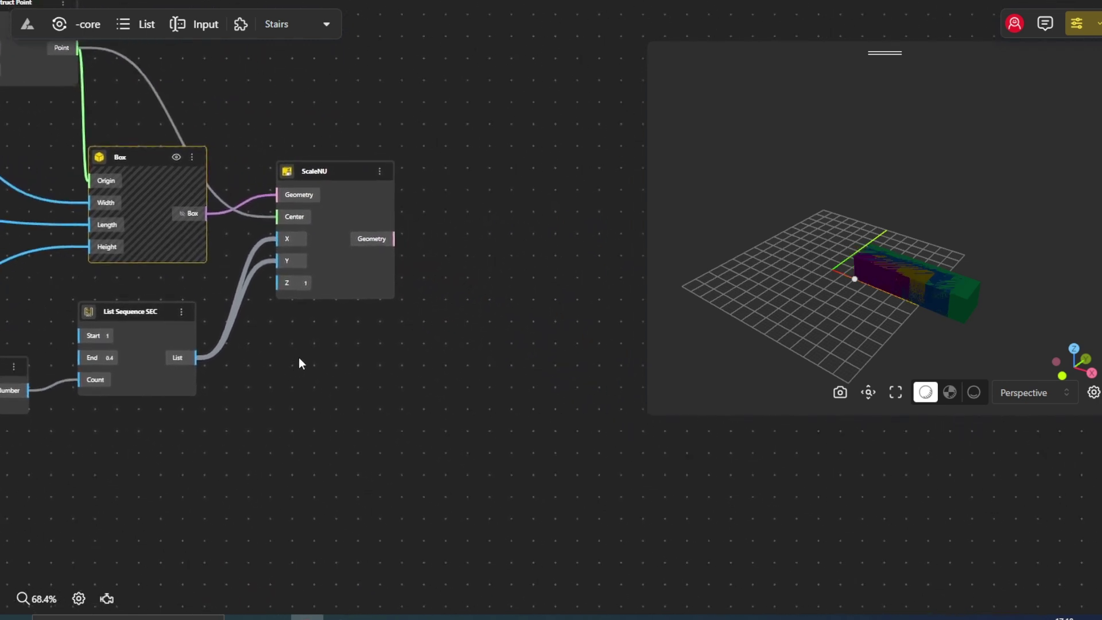
double_click(462, 326)
type("move")
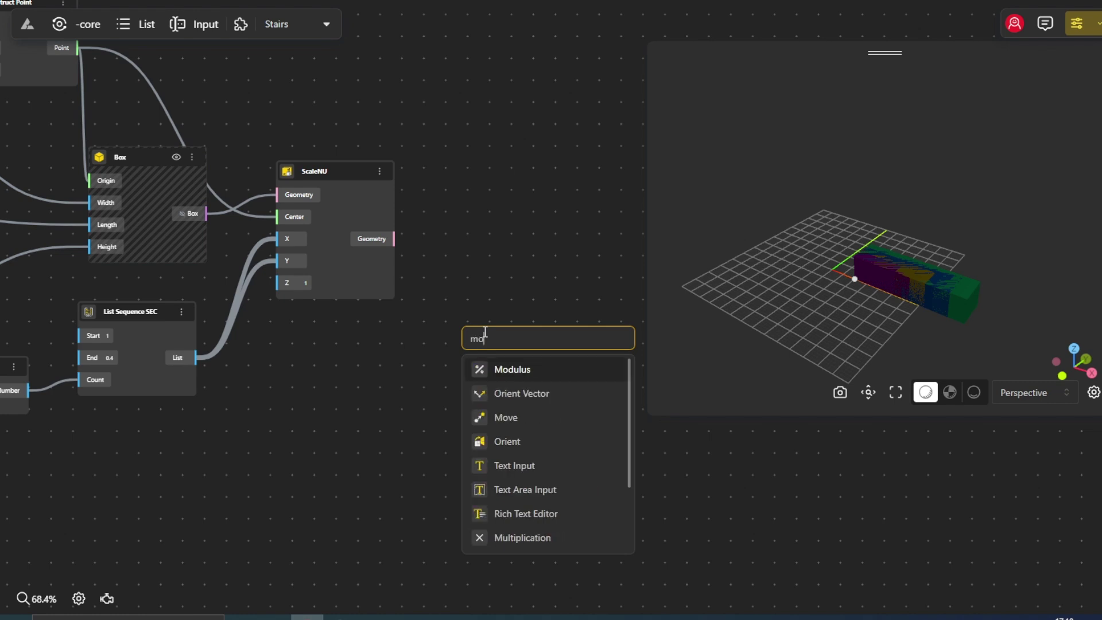
left_click(510, 396)
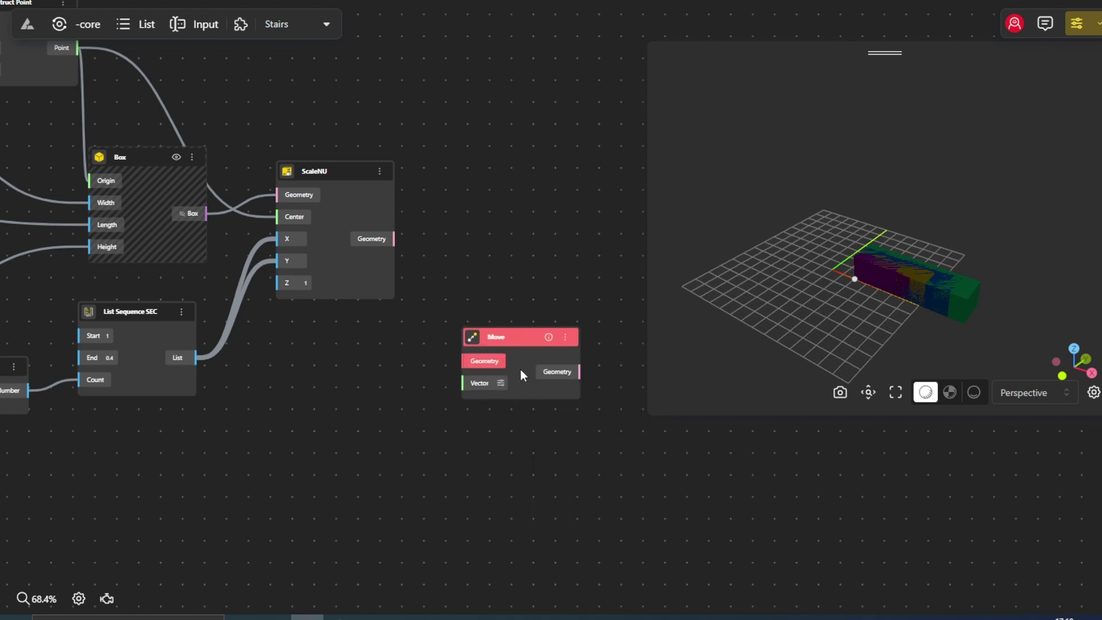
left_click_drag(521, 369, 536, 266)
left_click_drag(394, 239, 493, 251)
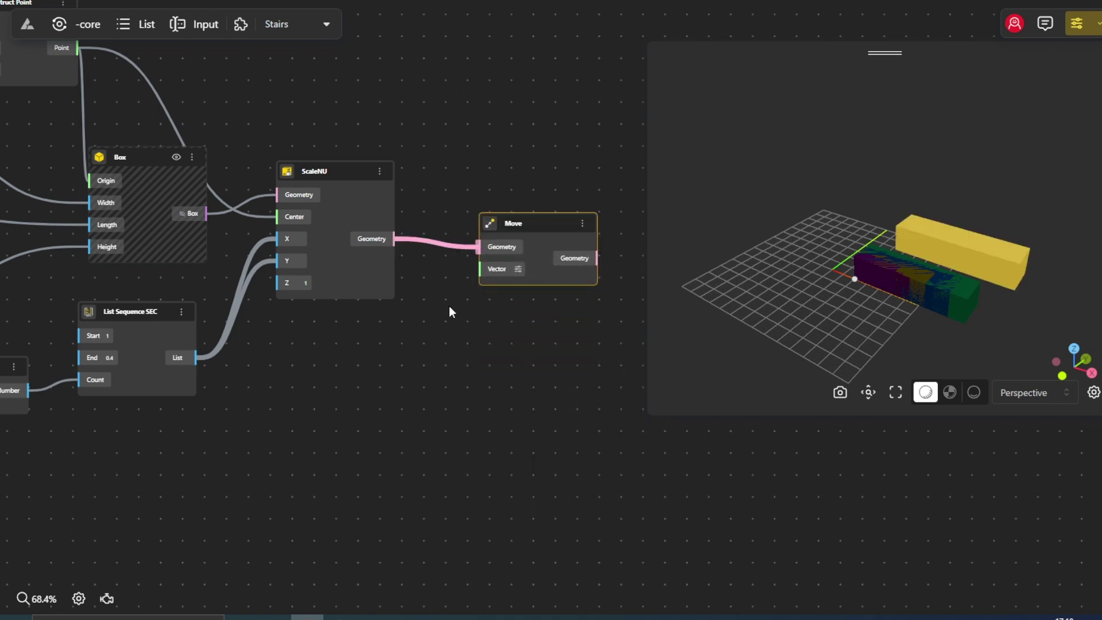
- Add a second Construct Point node and place it above the ScaleNU node
left_click_drag(439, 310, 559, 448)
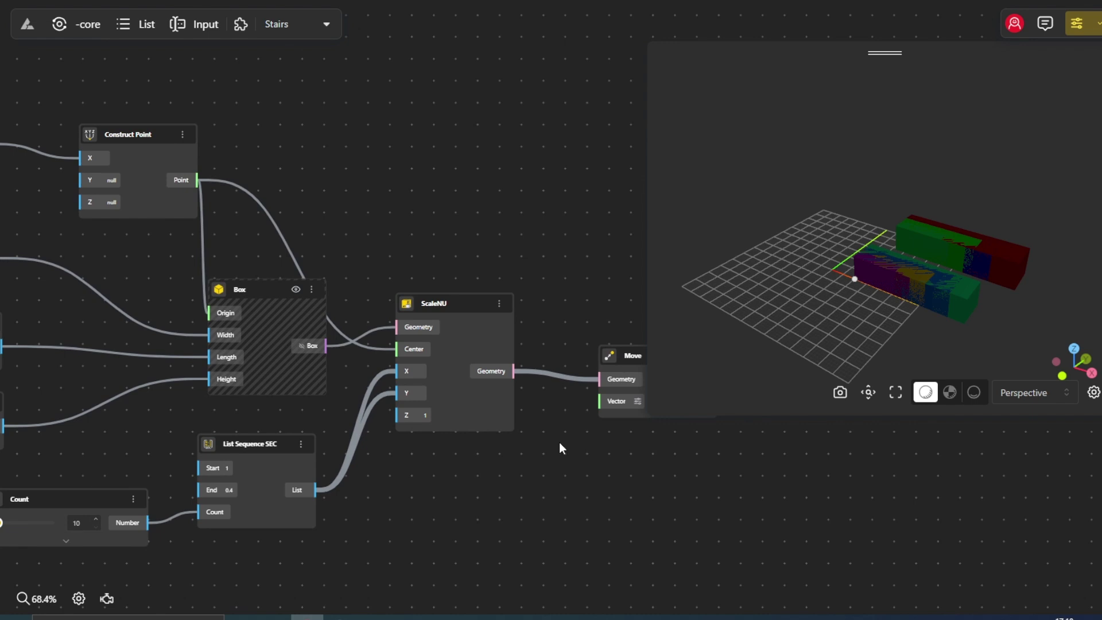
double_click(419, 205)
type("construct")
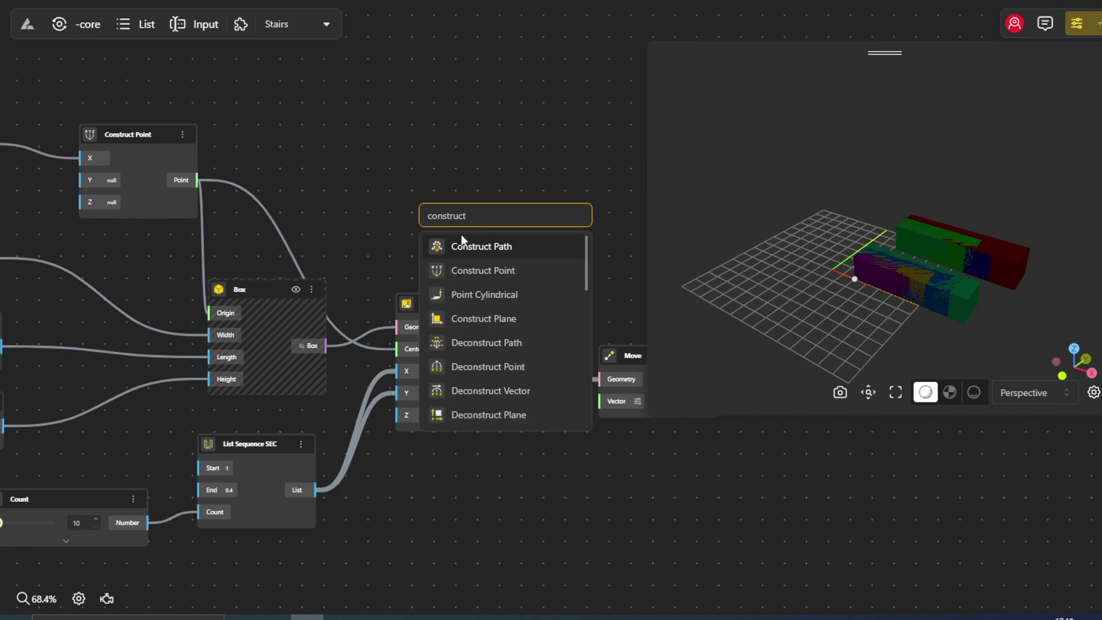
left_click(467, 270)
left_click_drag(477, 226, 388, 115)
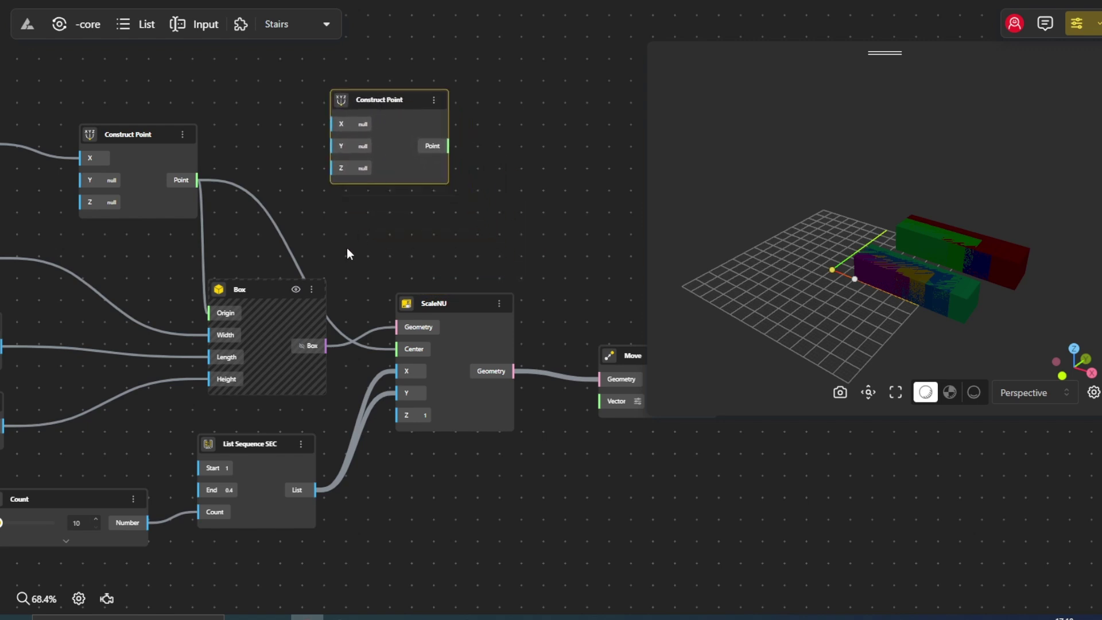
- Add a Multiplication node and connect the Height slider to its A input and the Count slider to B
left_click_drag(347, 250, 456, 204)
double_click(462, 486)
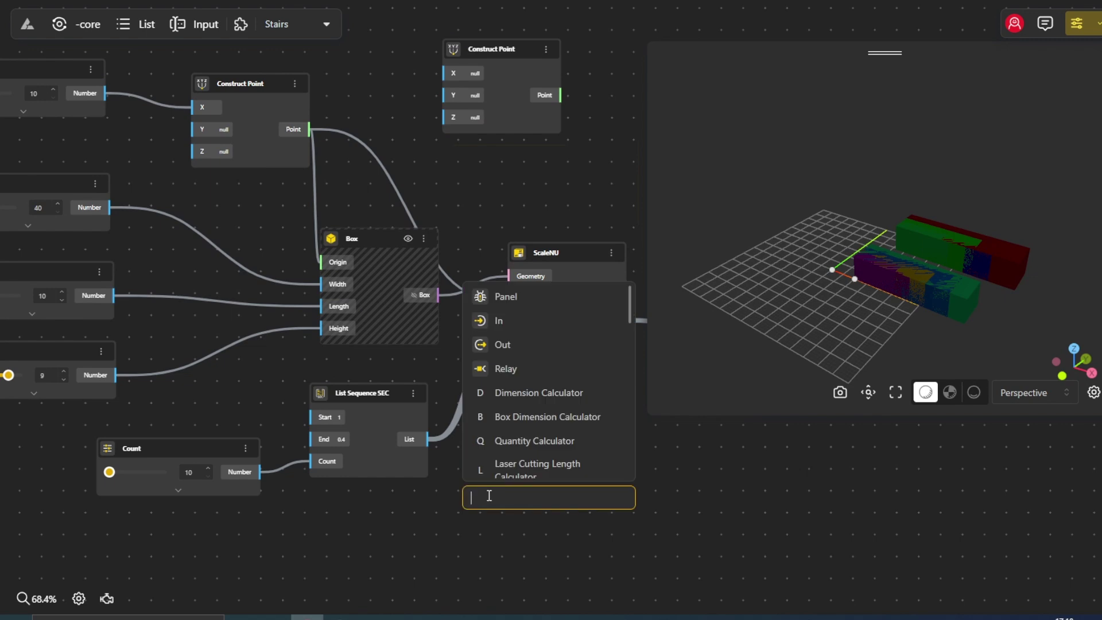
type("mult")
key("Return")
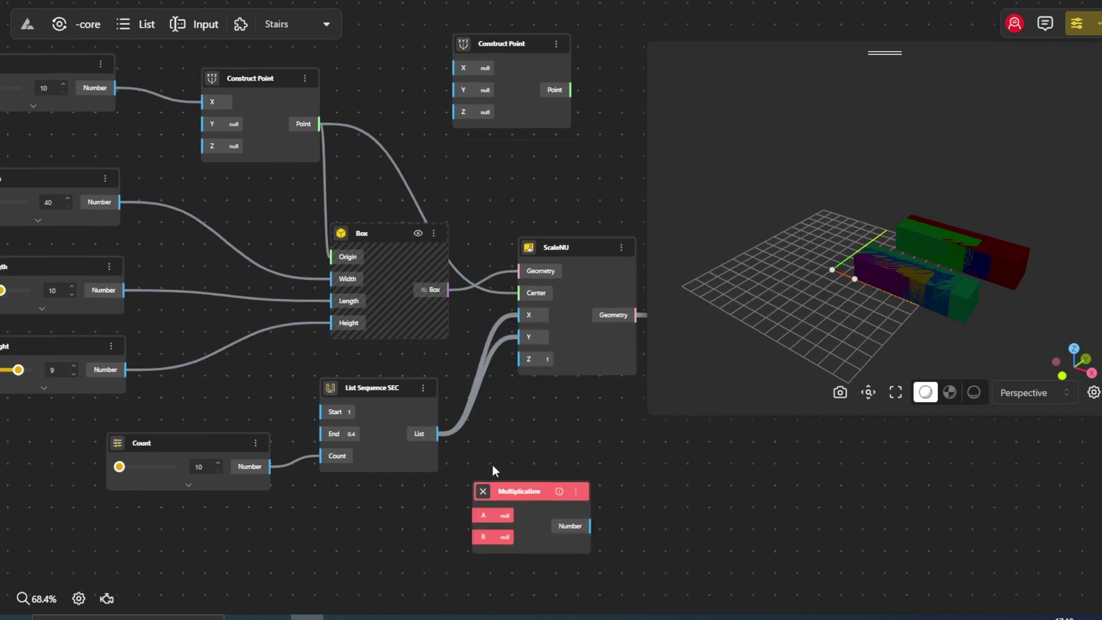
left_click(160, 319)
left_click_drag(187, 333, 545, 478)
left_click_drag(331, 429, 546, 500)
- Move the Multiplication node above the first Construct Point and connect its result to the Z input of the second one
scroll(555, 414, "up", 3)
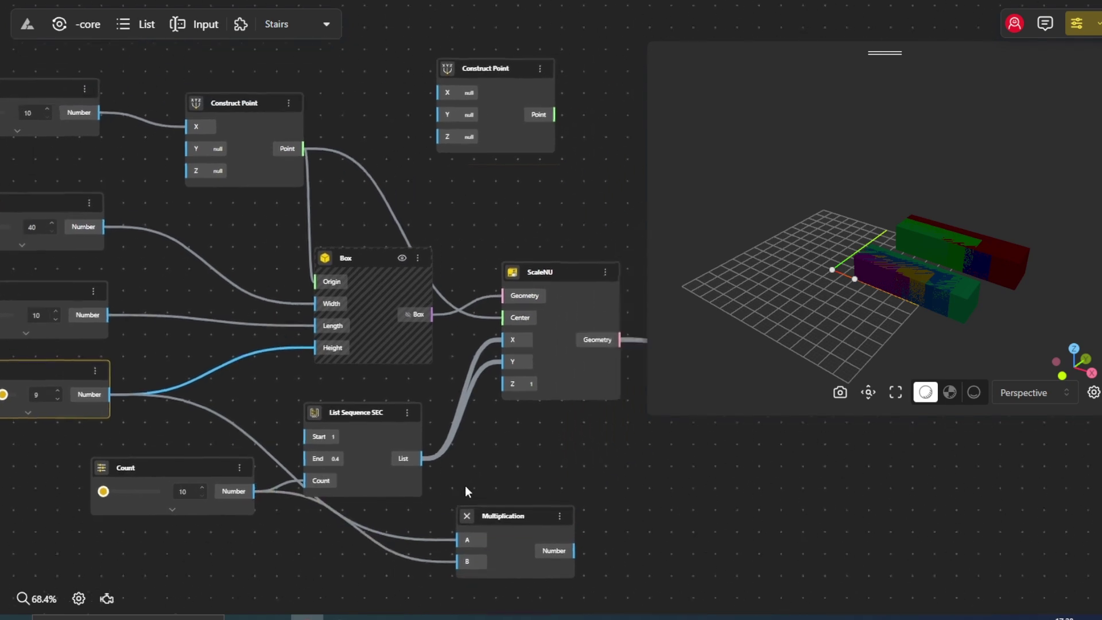
left_click_drag(474, 577, 178, 65)
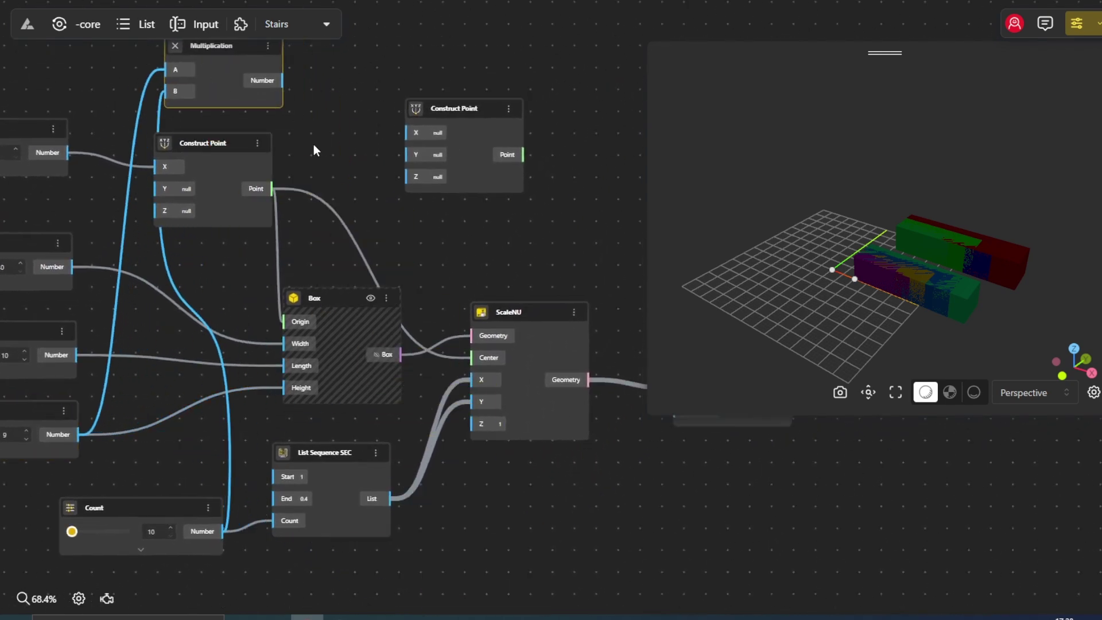
left_click_drag(313, 143, 356, 236)
left_click_drag(328, 188, 459, 285)
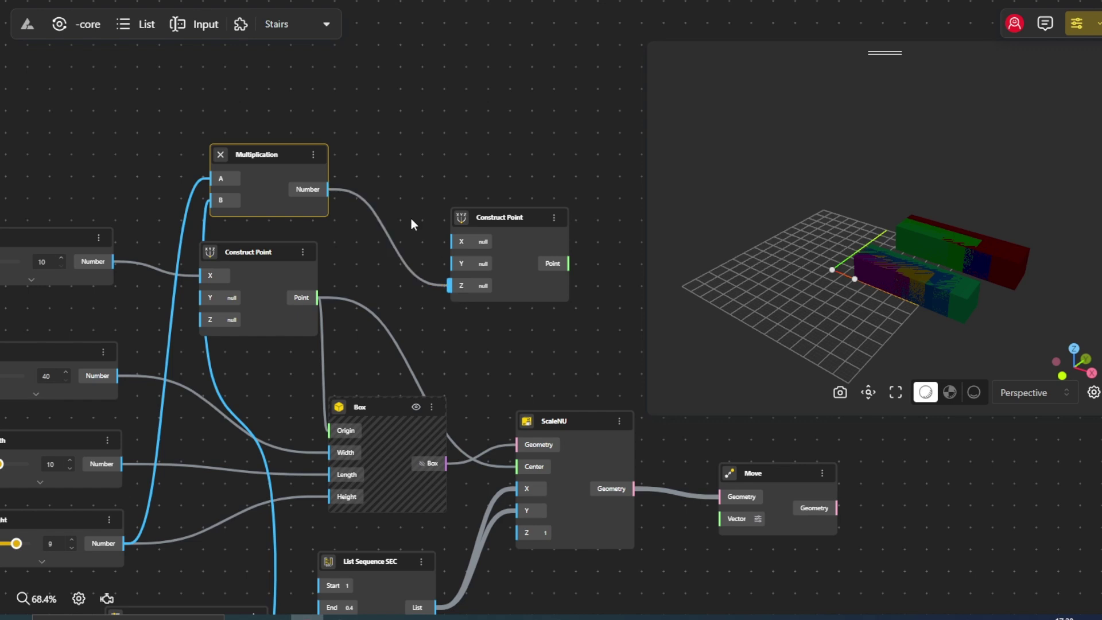
- Add a Range Input node with a value of 5 and place it above the second Construct Point
double_click(352, 136)
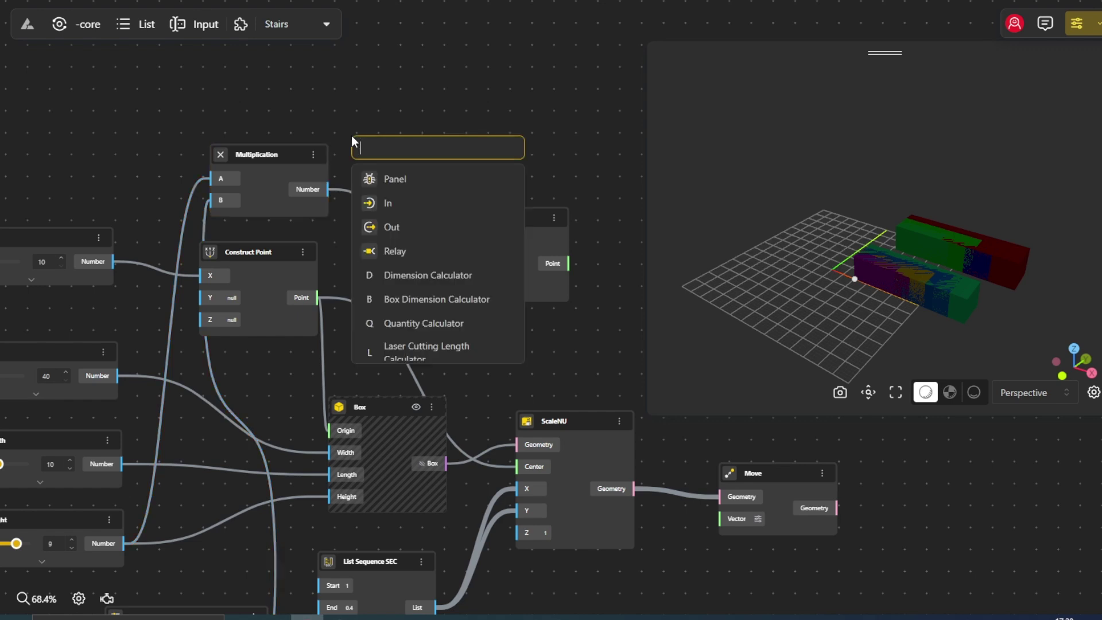
type("nu")
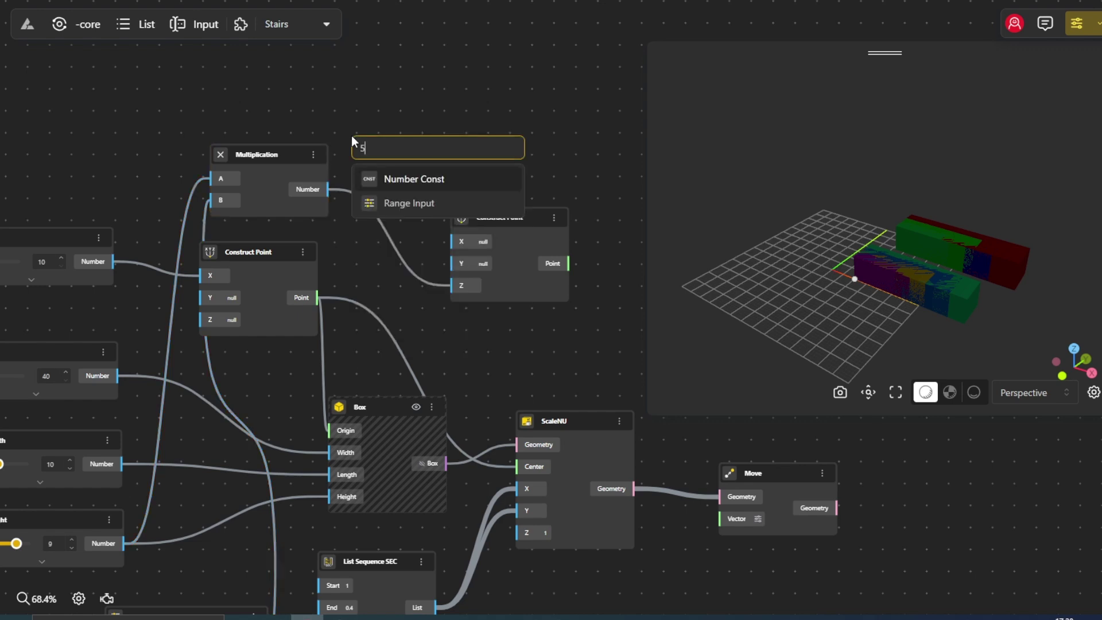
left_click(393, 216)
left_click_drag(398, 152, 408, 84)
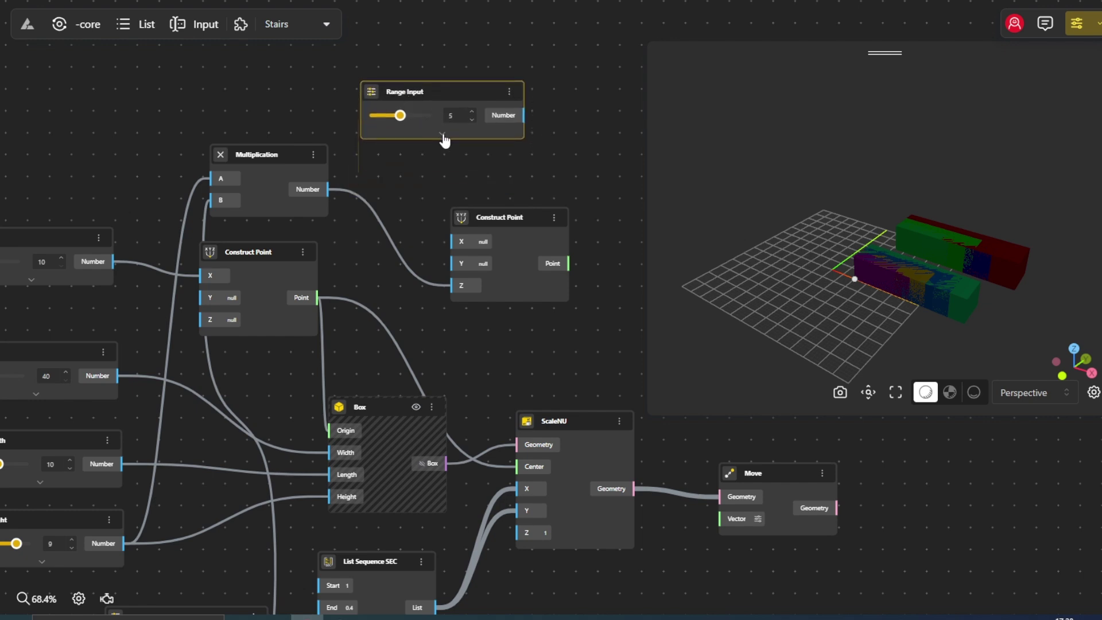
- Set the new Range Input's minimum to 2 and maximum to 8
left_click(442, 139)
left_click(443, 139)
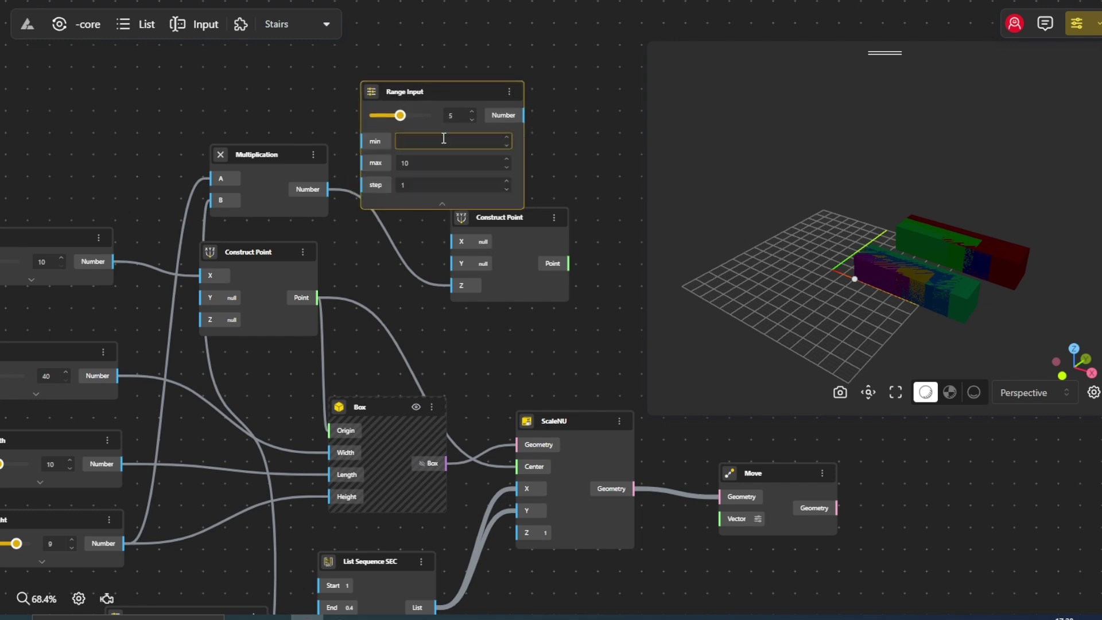
type("2")
left_click(456, 163)
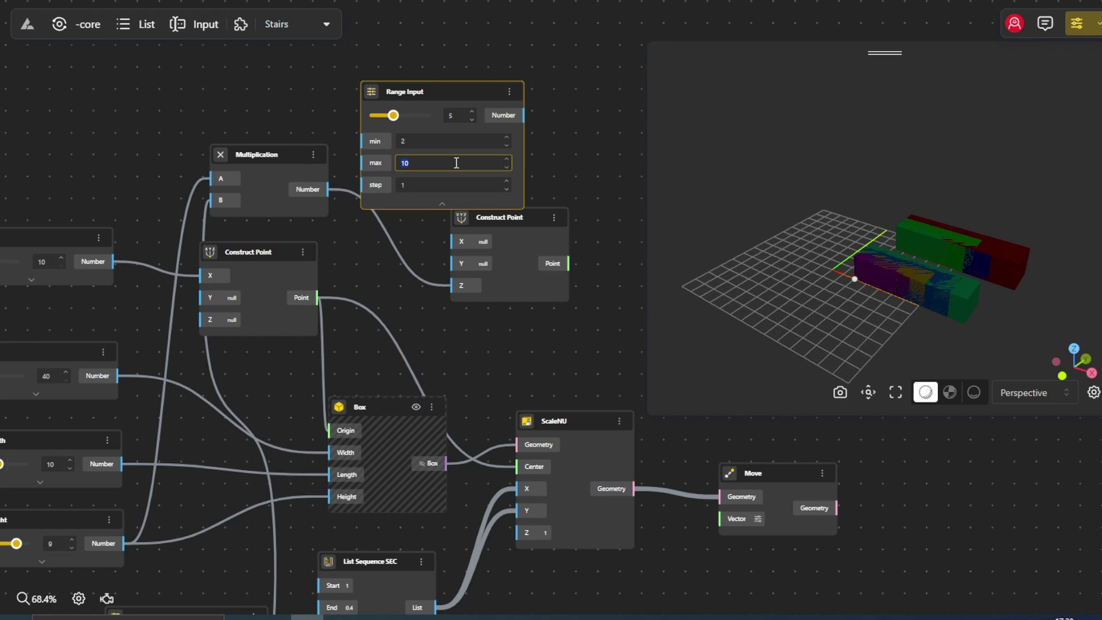
type("8")
- Rename the Range Input to Radius, place it above Multiplication and connect it to the second Construct Point's X input
left_click(442, 203)
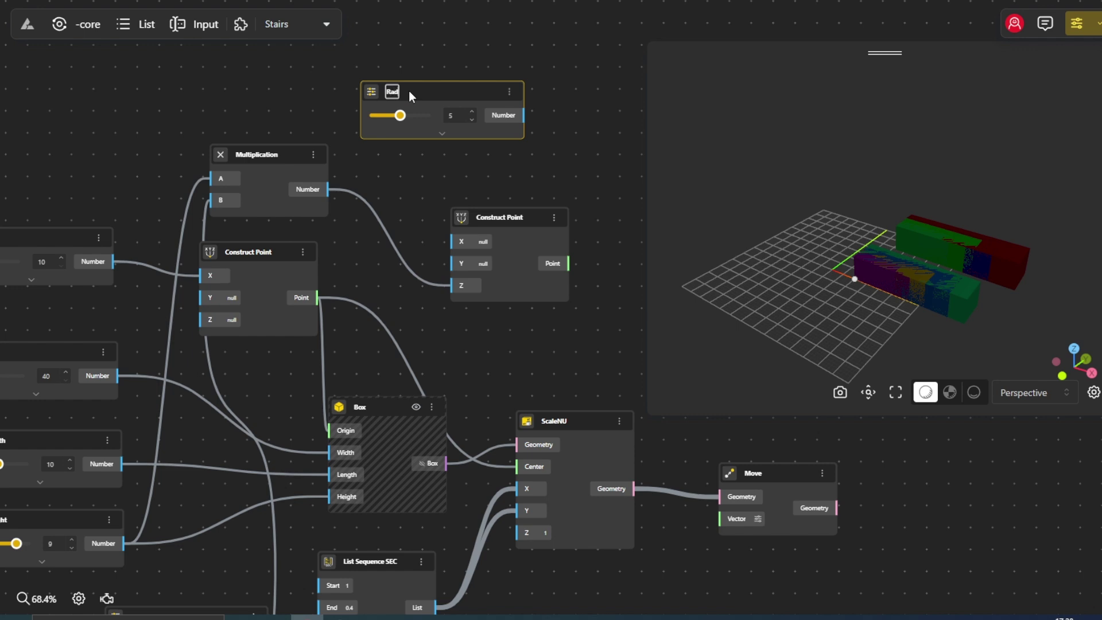
left_click_drag(398, 99, 168, 78)
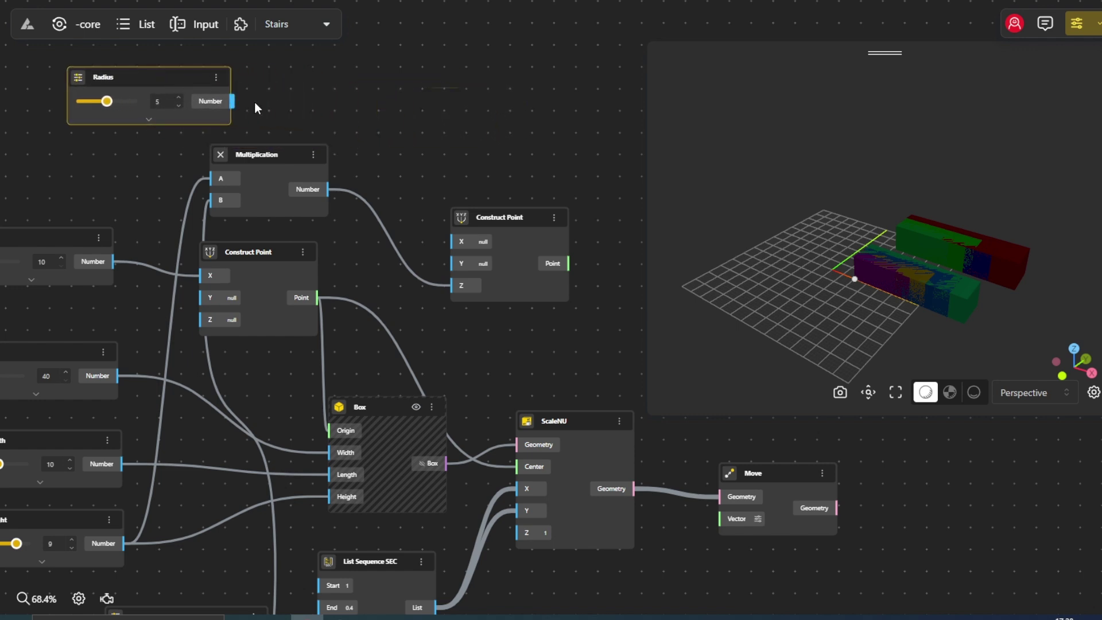
left_click_drag(231, 101, 454, 241)
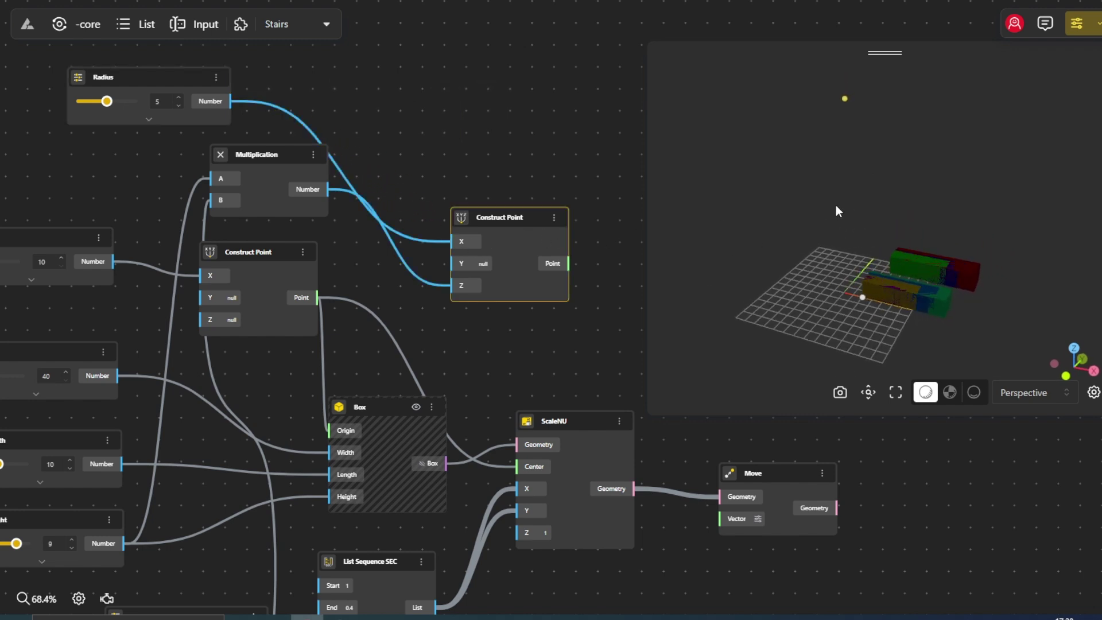
- Add a Vector By 2Pnt node and place it above the second Construct Point
double_click(469, 145)
type("v")
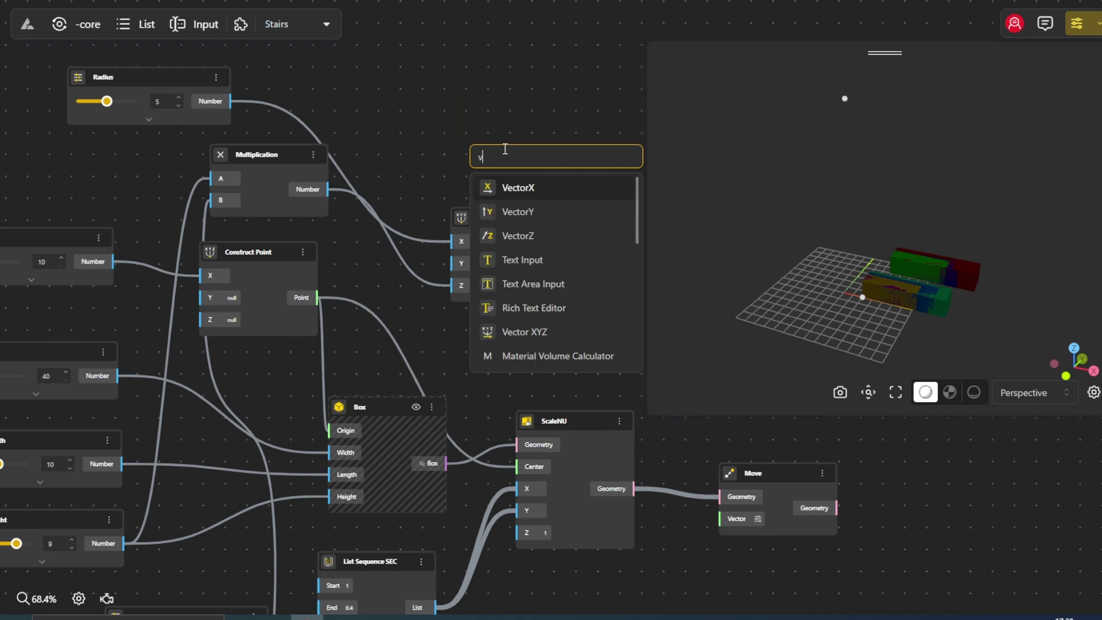
type("ector")
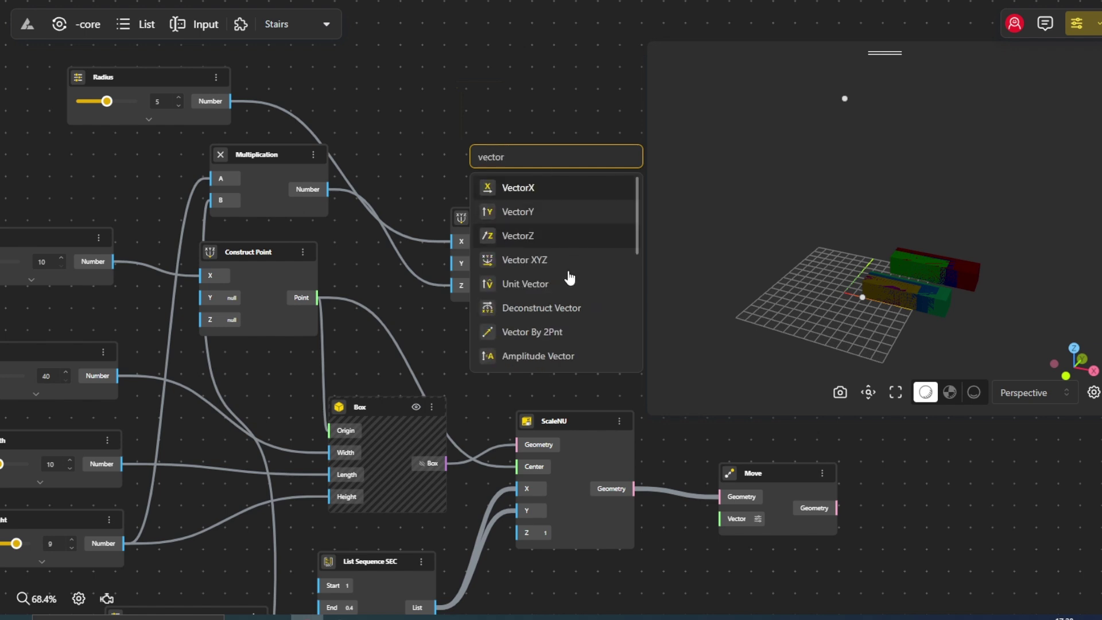
left_click(557, 333)
left_click_drag(536, 191, 540, 135)
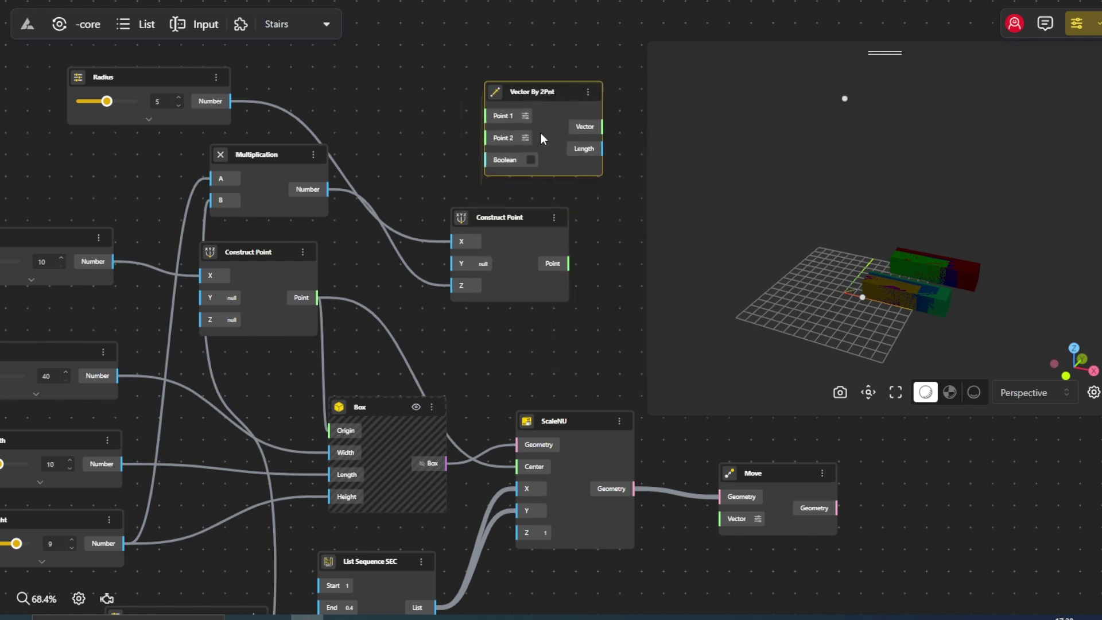
- Connect the first Construct Point to Point 1 and the second Construct Point to Point 2 of Vector By 2Pnt
left_click(283, 266)
left_click_drag(317, 297, 484, 125)
left_click_drag(569, 263, 512, 144)
left_click(594, 241)
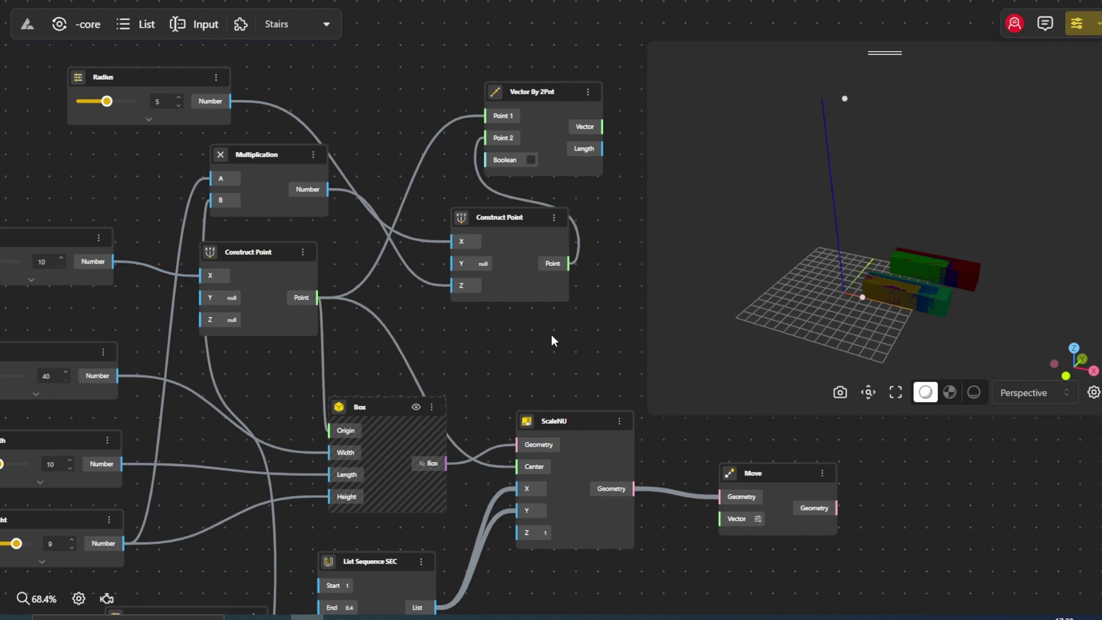
- Move the Count slider from beside the List Sequence SEC node to just above the Radius slider
scroll(550, 335, "down", 1)
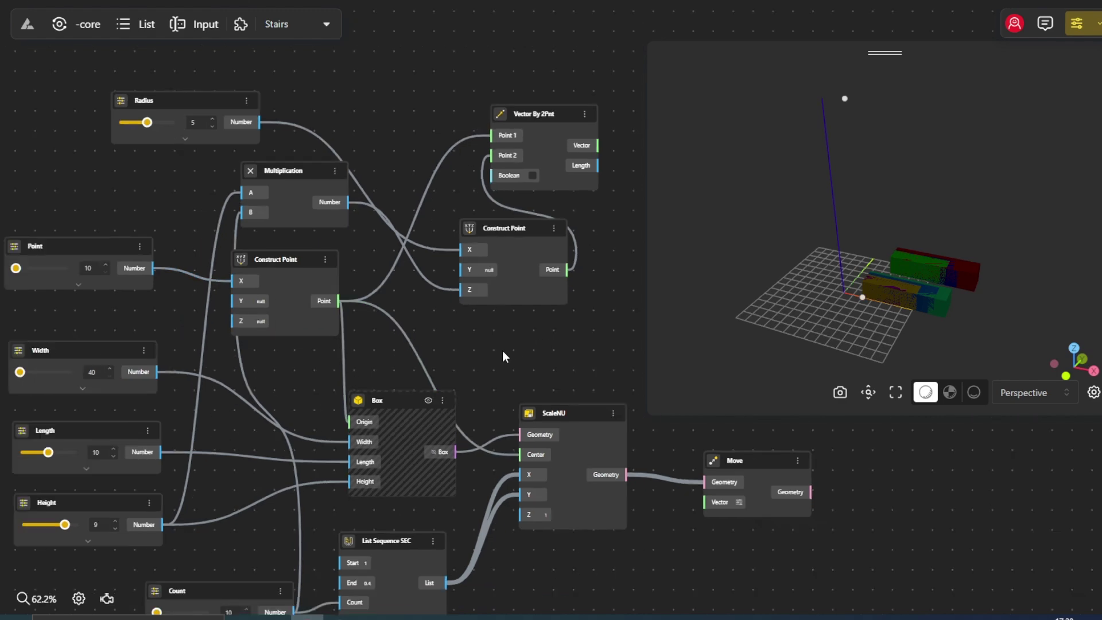
left_click_drag(501, 350, 479, 350)
scroll(187, 171, "down", 5)
scroll(373, 268, "left", 3)
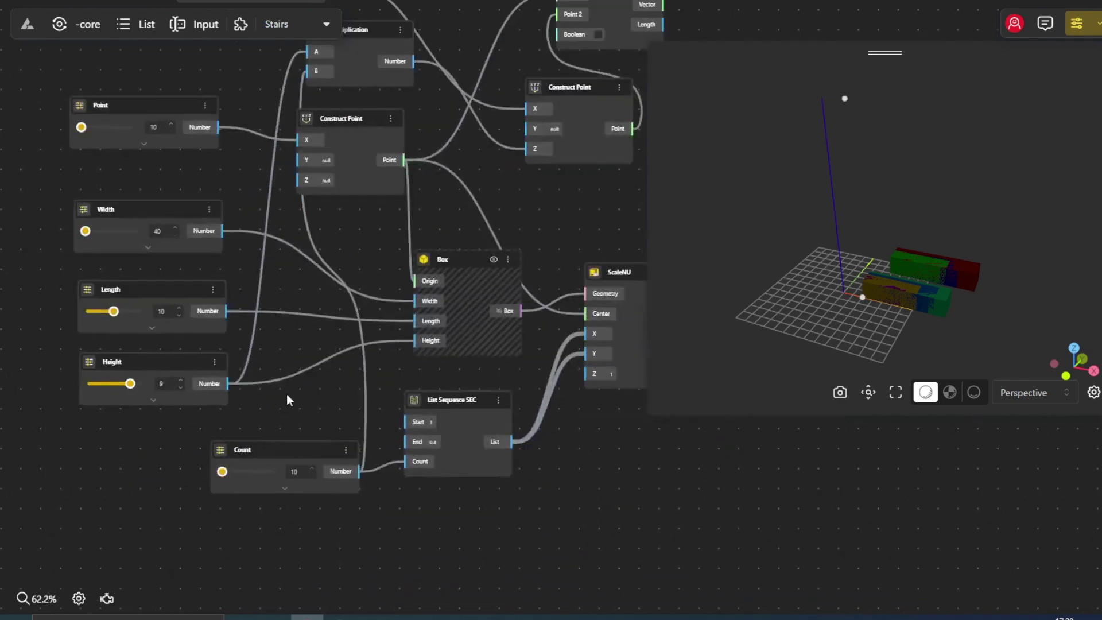
left_click_drag(270, 451, 255, 137)
left_click_drag(333, 273, 294, 455)
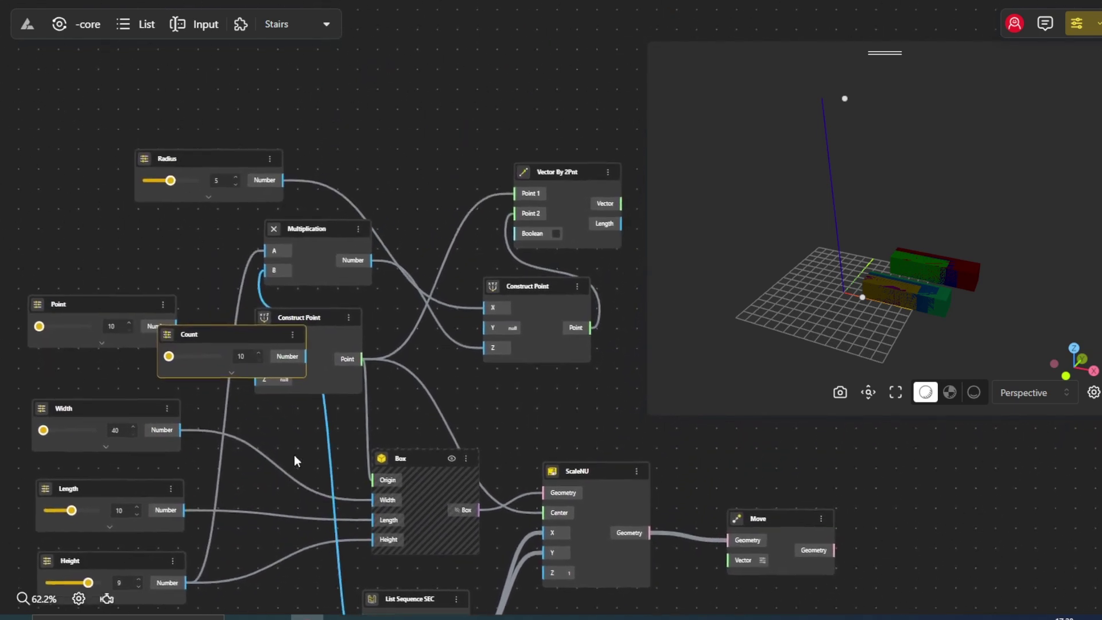
left_click_drag(260, 336, 242, 92)
left_click(432, 152)
- Rearrange the second Construct Point and Vector By 2Pnt so that they sit side by side
scroll(438, 183, "up", 3)
scroll(480, 279, "right", 4)
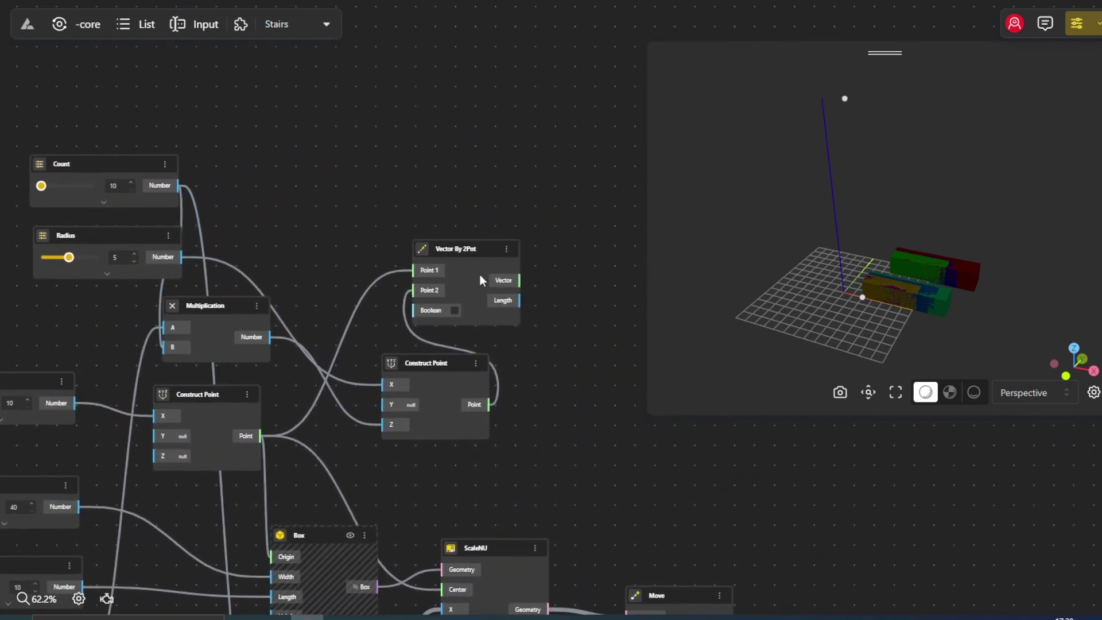
left_click_drag(463, 395, 399, 395)
left_click_drag(453, 278, 491, 385)
- Add an Amplitude Vector node beside Vector By 2Pnt and connect the Vector output to its Vector input
scroll(412, 267, "down", 2)
scroll(412, 267, "right", 3)
double_click(408, 240)
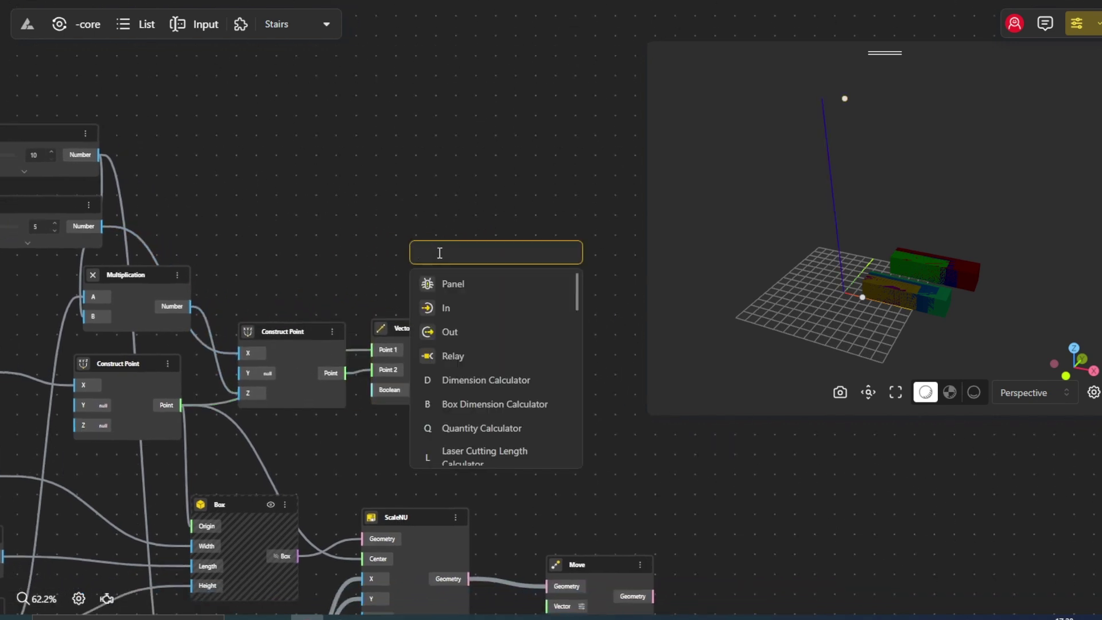
type("amplitu")
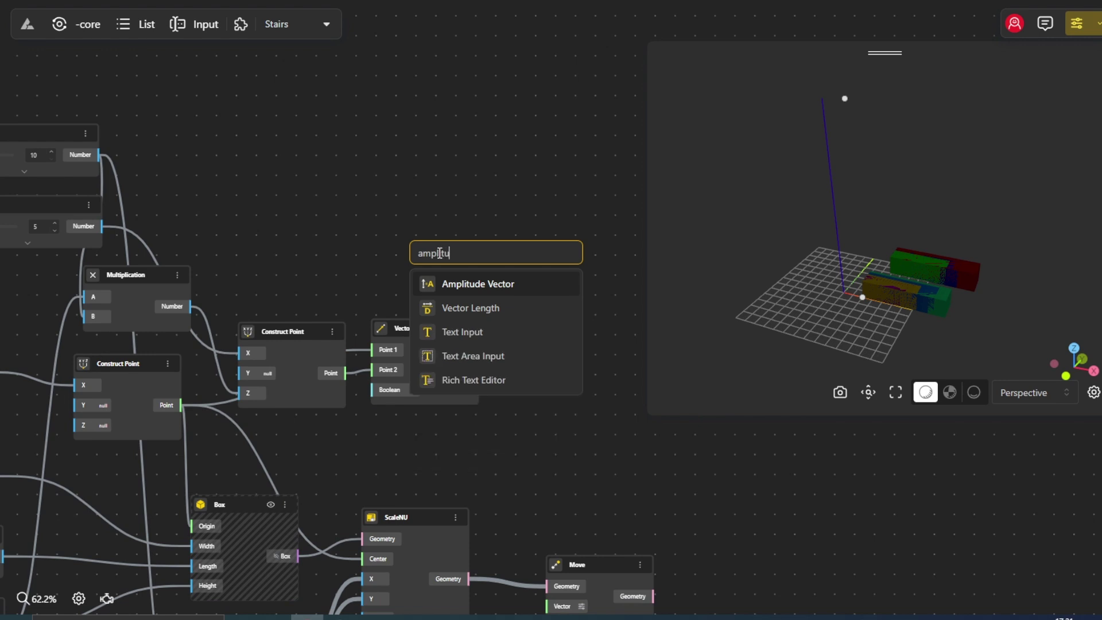
type("de")
left_click(484, 283)
left_click_drag(466, 261, 575, 356)
left_click_drag(478, 359, 521, 367)
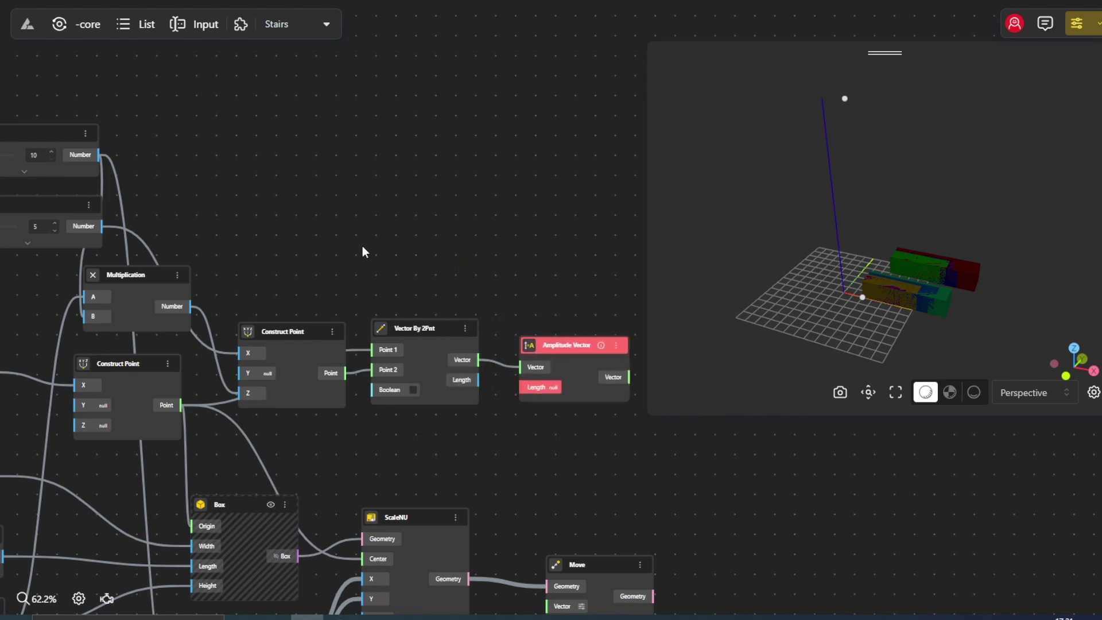
- Add a second List Sequence SEC node and place it above Vector By 2Pnt
double_click(364, 247)
type("lis")
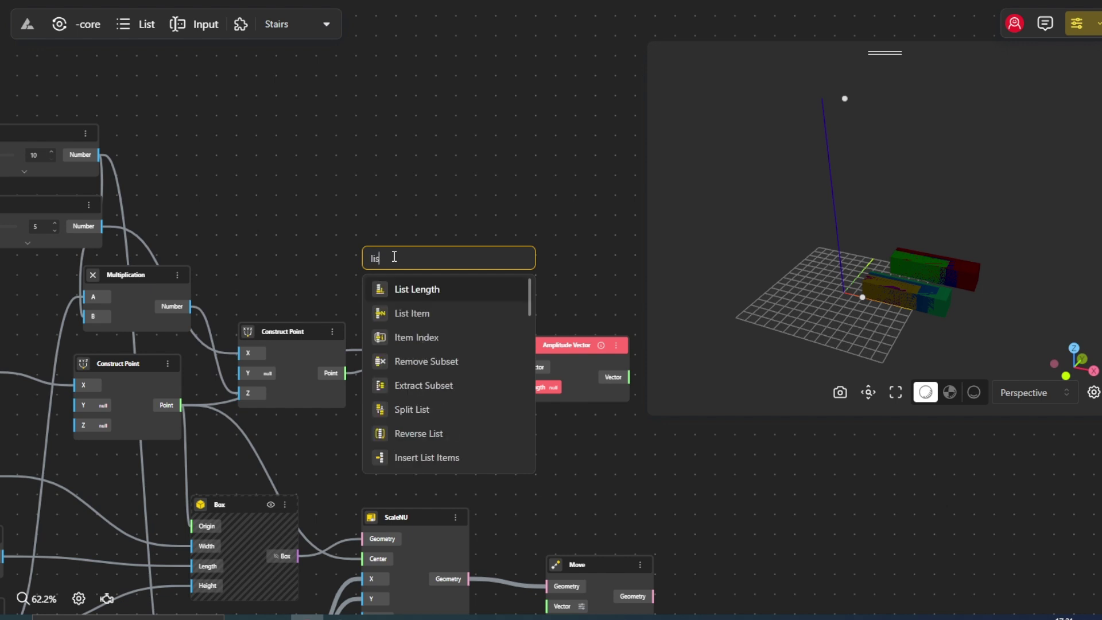
type("t sequence")
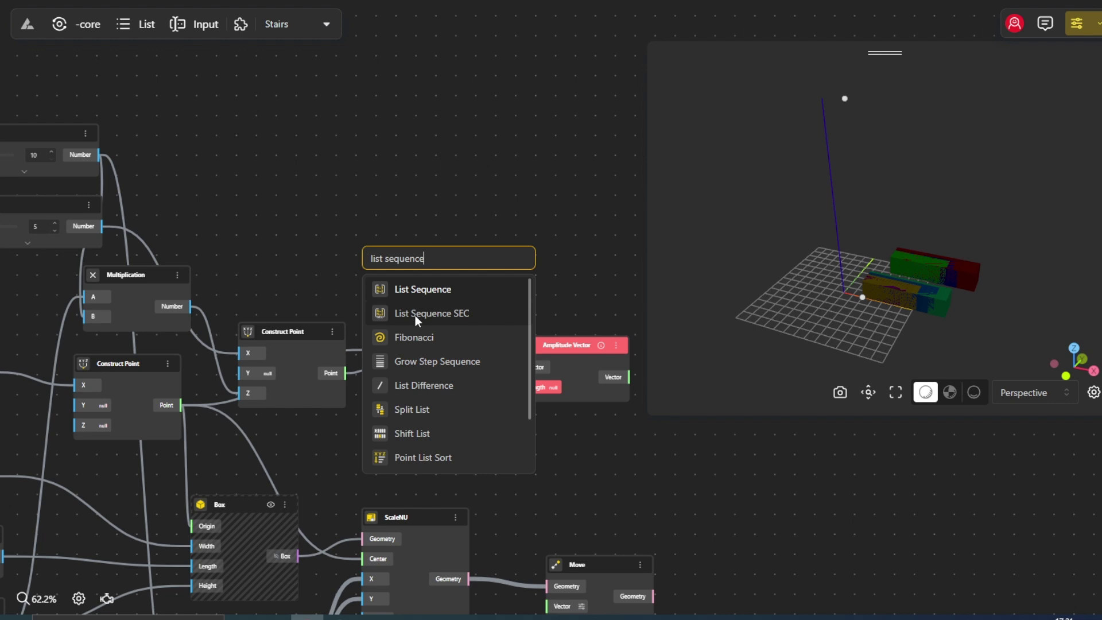
left_click(415, 314)
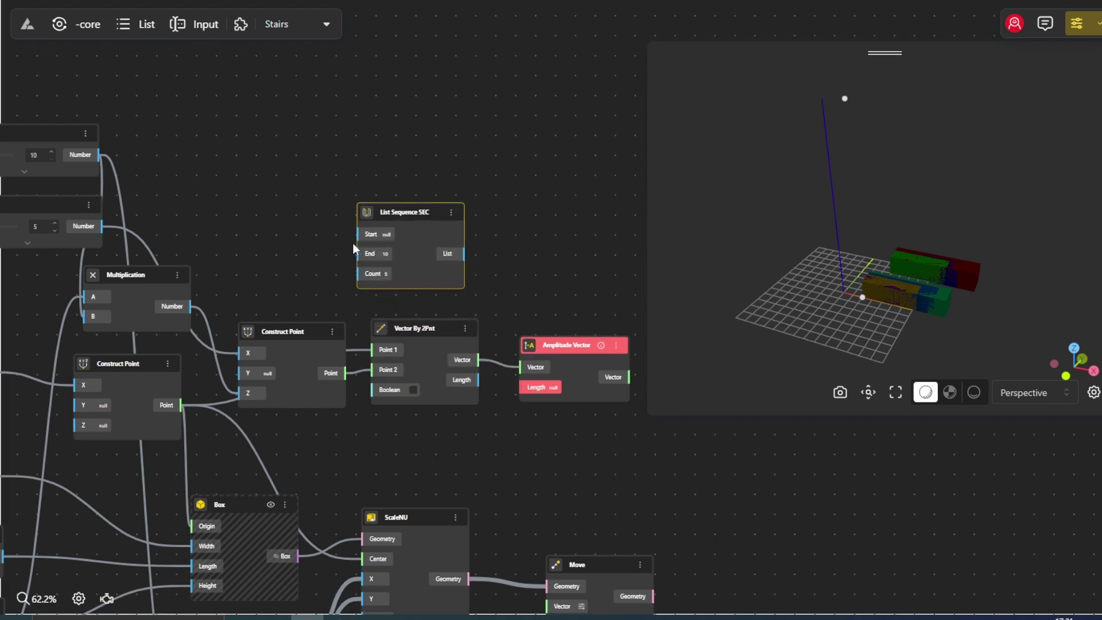
- Connect Multiplication to the second List Sequence SEC's End input and the Count slider to its Count input, and set Start to 0
left_click(270, 251)
scroll(192, 273, "left", 2)
left_click(191, 273)
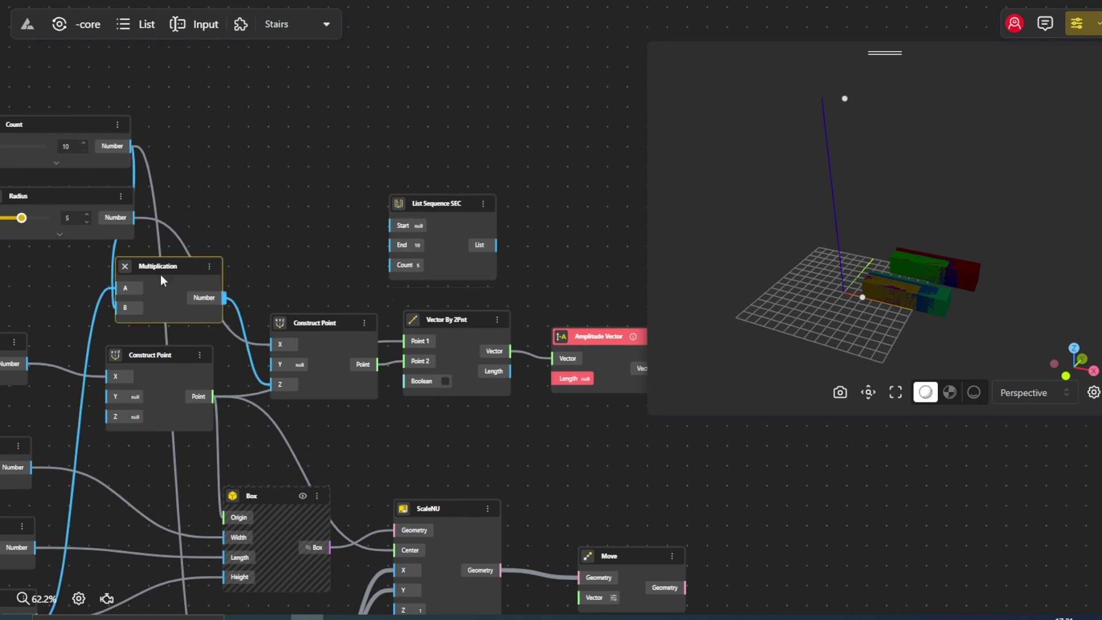
left_click_drag(160, 274, 216, 263)
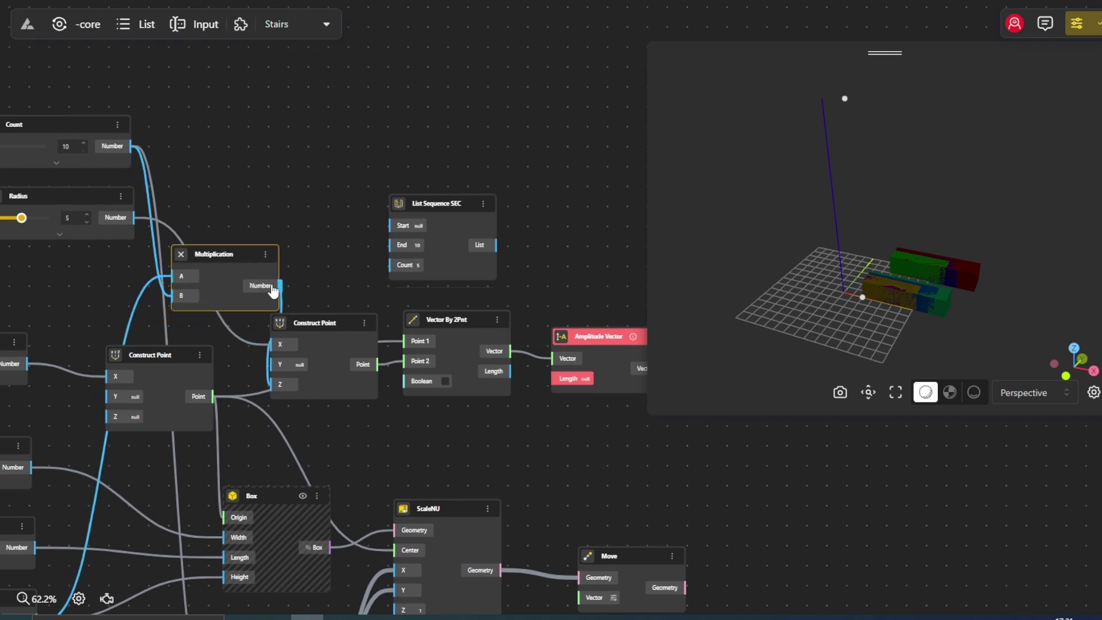
left_click_drag(273, 291, 390, 245)
left_click_drag(125, 152, 389, 266)
left_click(423, 226)
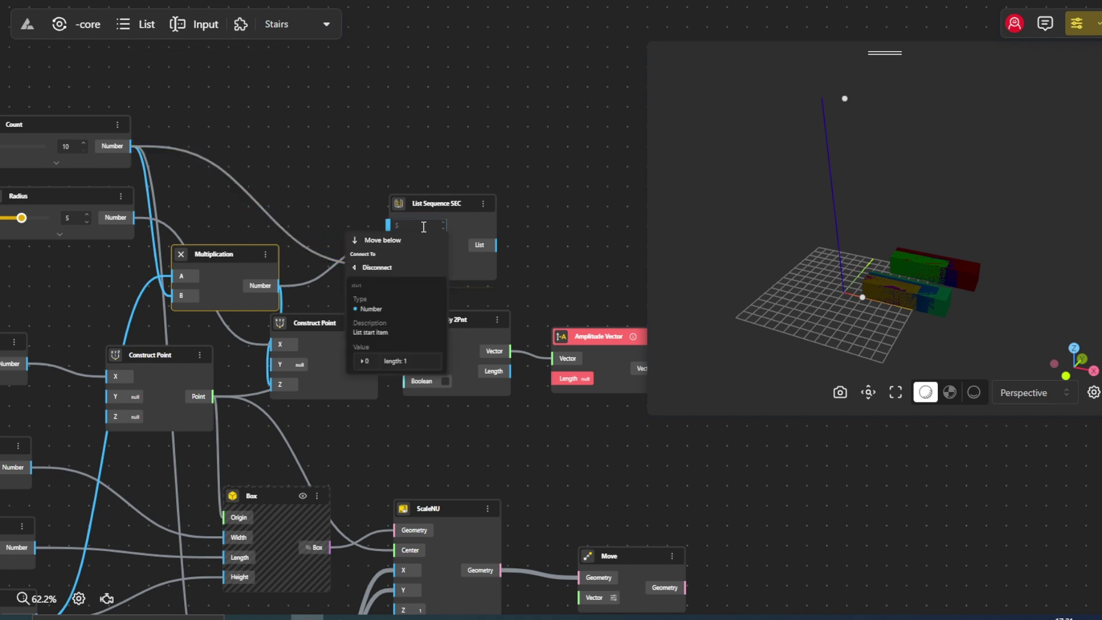
- Connect the second List Sequence SEC to Amplitude Vector's Length input, and Amplitude Vector's output to Move's Vector input
scroll(460, 211, "down", 2)
scroll(428, 216, "right", 3)
left_click_drag(425, 219, 482, 352)
scroll(492, 278, "down", 3)
scroll(491, 278, "right", 2)
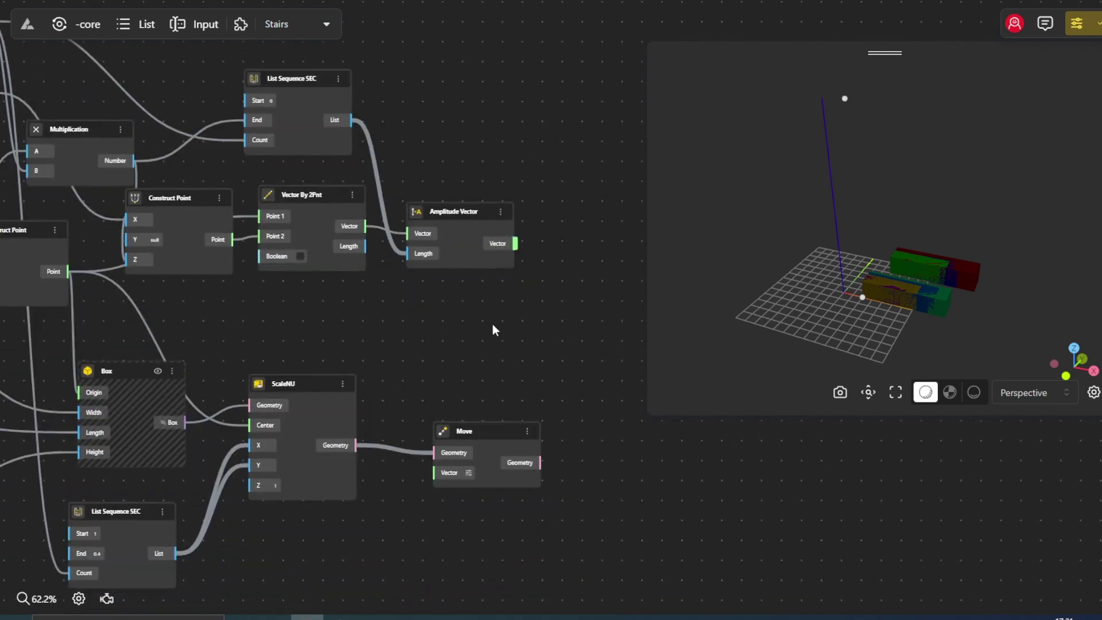
left_click_drag(516, 243, 438, 472)
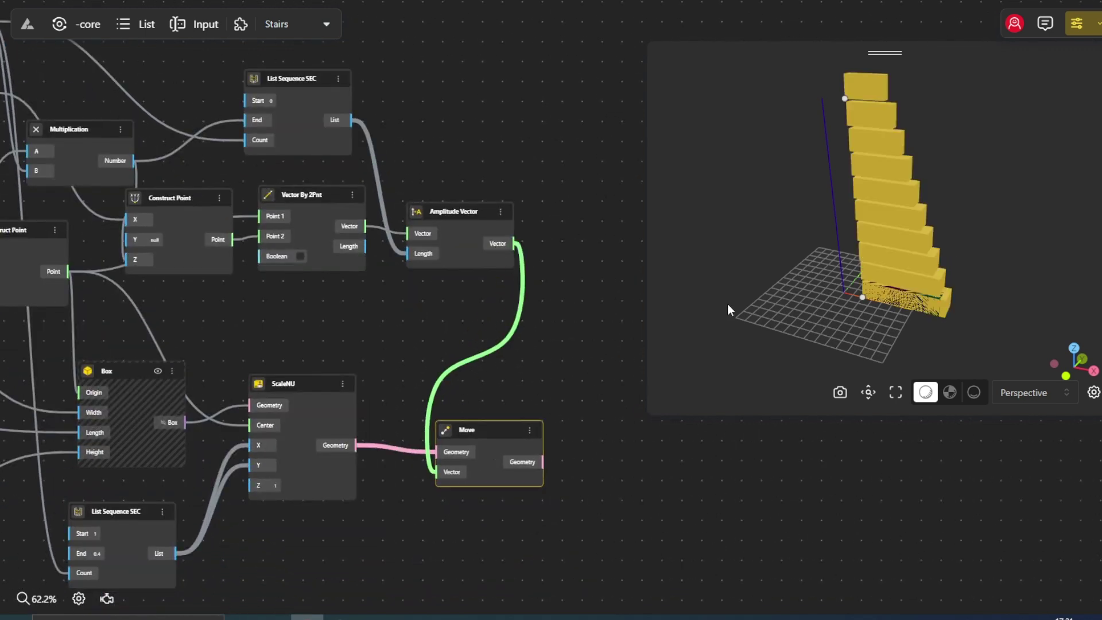
- Set the Count slider to 17 and the Height slider to 7
scroll(727, 309, "down", 2)
scroll(209, 339, "left", 5)
scroll(209, 340, "up", 3)
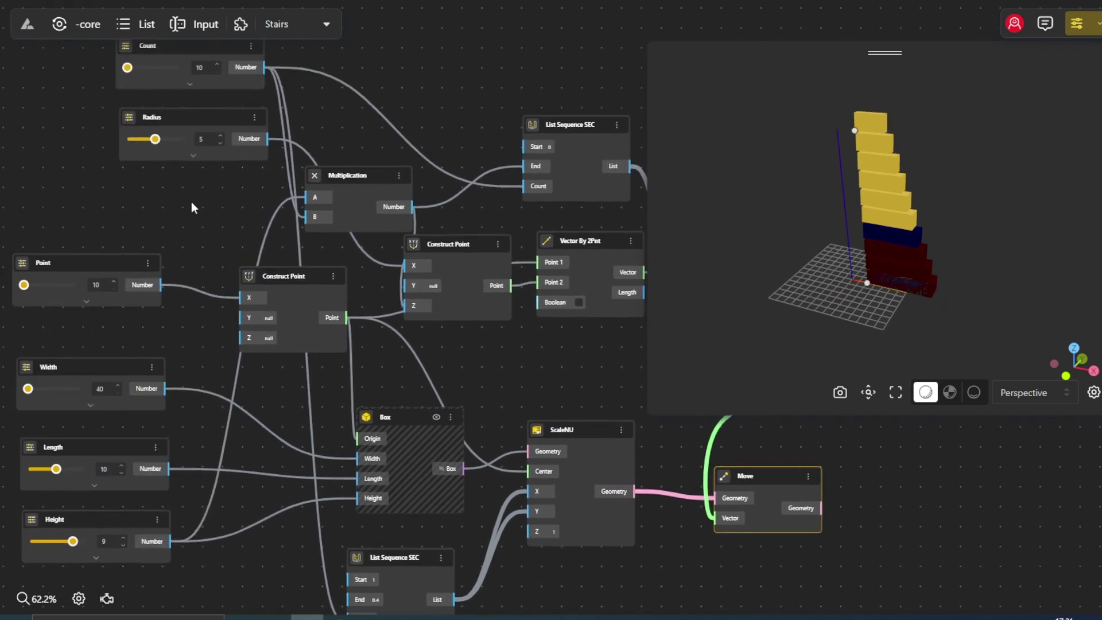
scroll(221, 275, "down", 5)
scroll(221, 274, "left", 4)
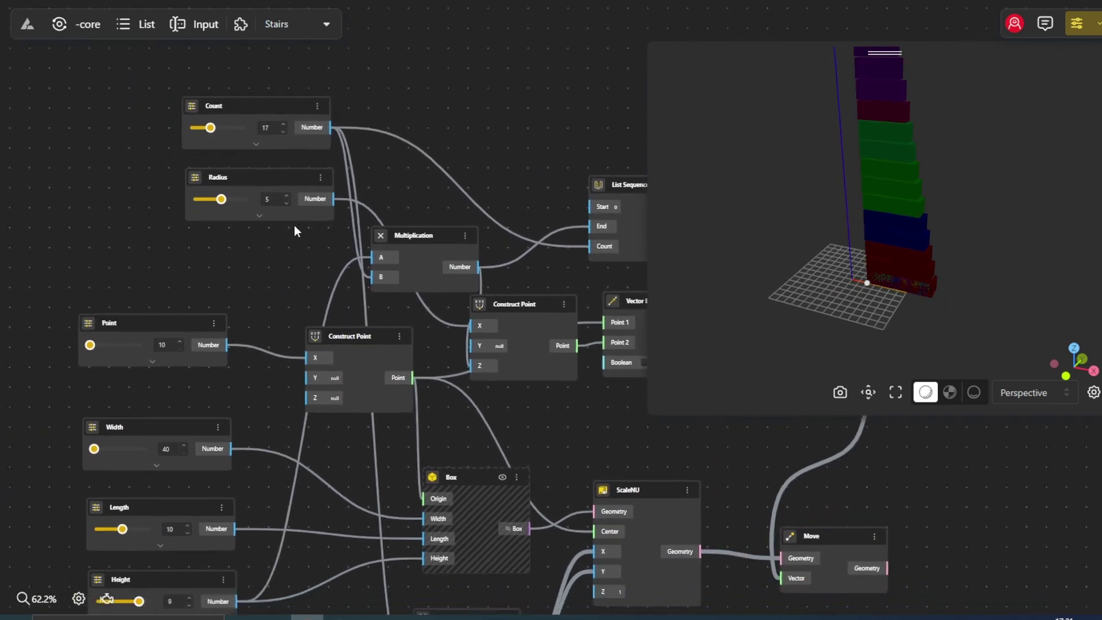
scroll(211, 330, "down", 3)
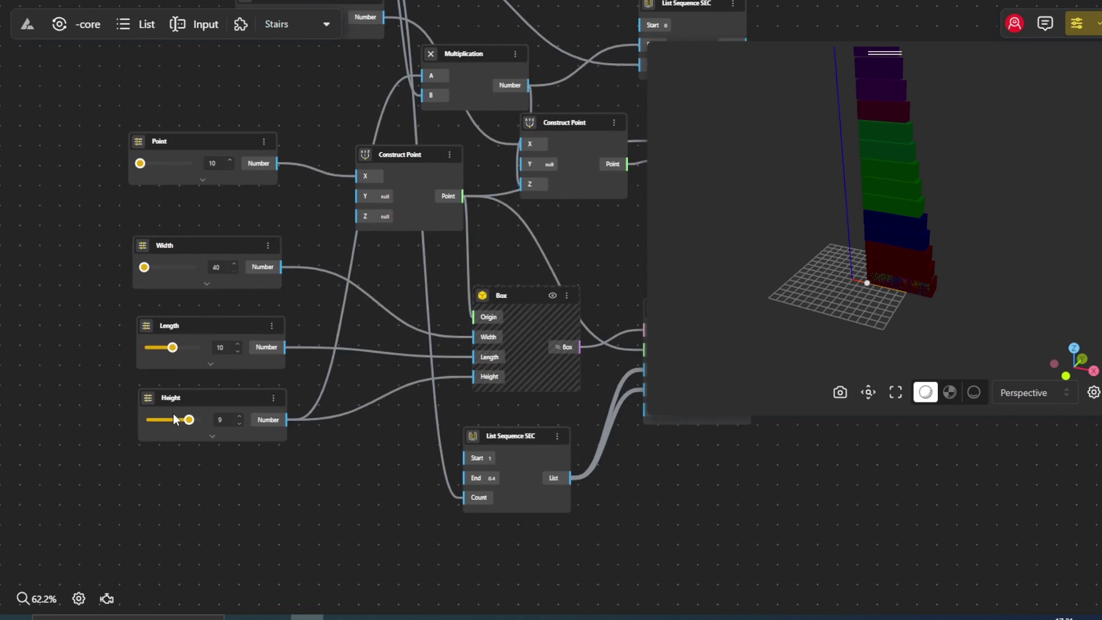
left_click_drag(175, 418, 169, 419)
- Hide the geometry previews of the ScaleNU and Vector By 2Pnt nodes
scroll(302, 408, "up", 4)
scroll(302, 408, "right", 3)
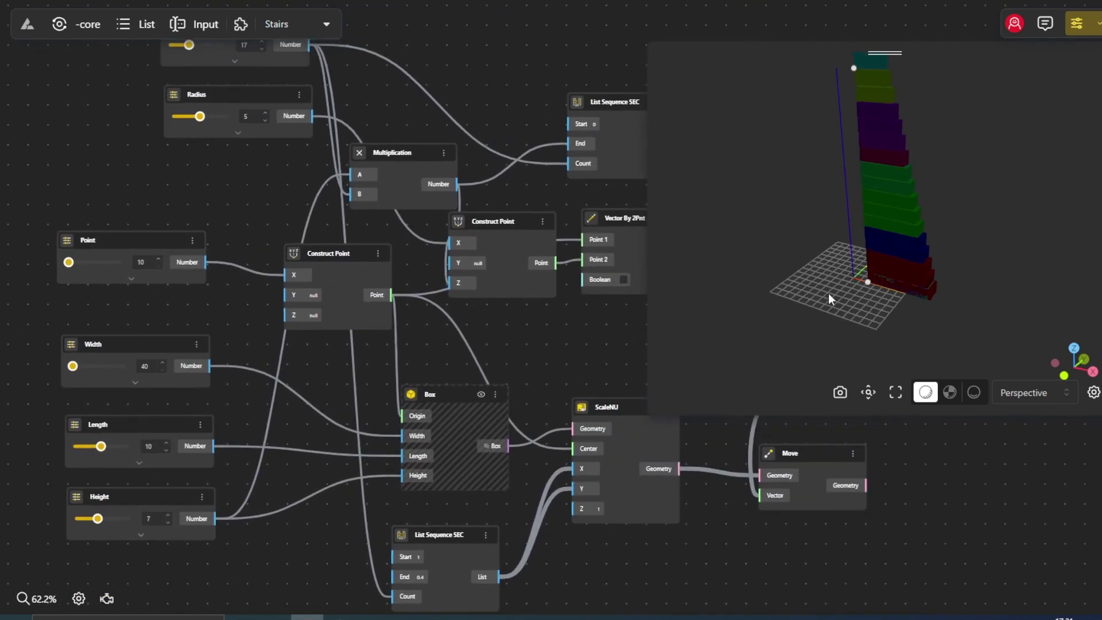
scroll(460, 340, "down", 3)
scroll(456, 356, "right", 5)
scroll(456, 357, "up", 1)
left_click(492, 363)
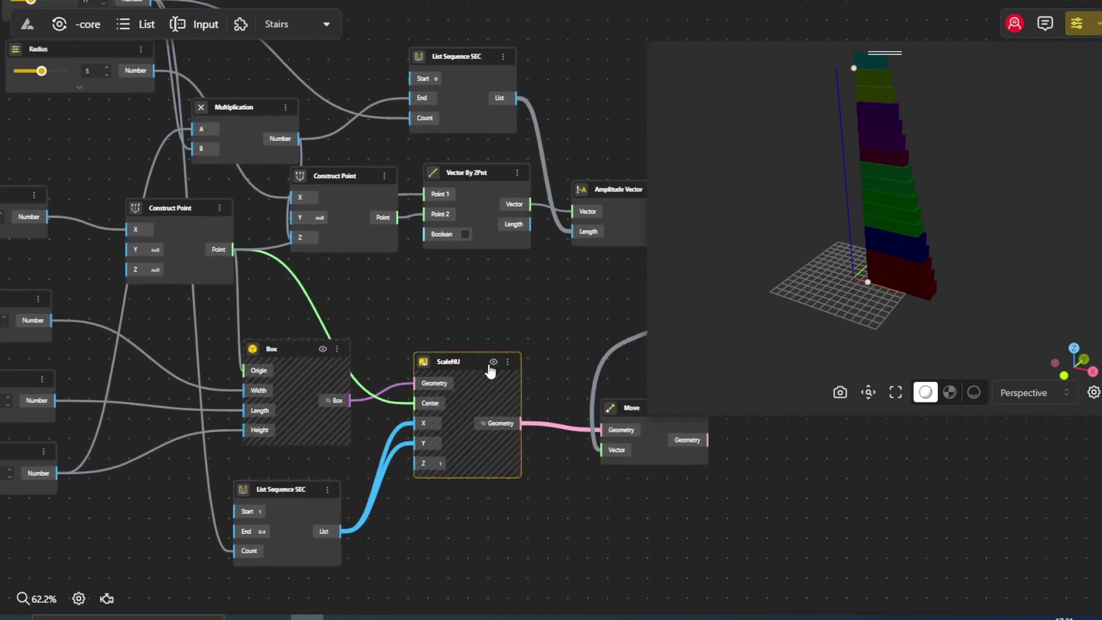
scroll(459, 369, "up", 3)
scroll(425, 369, "right", 3)
right_click(411, 272)
left_click(439, 287)
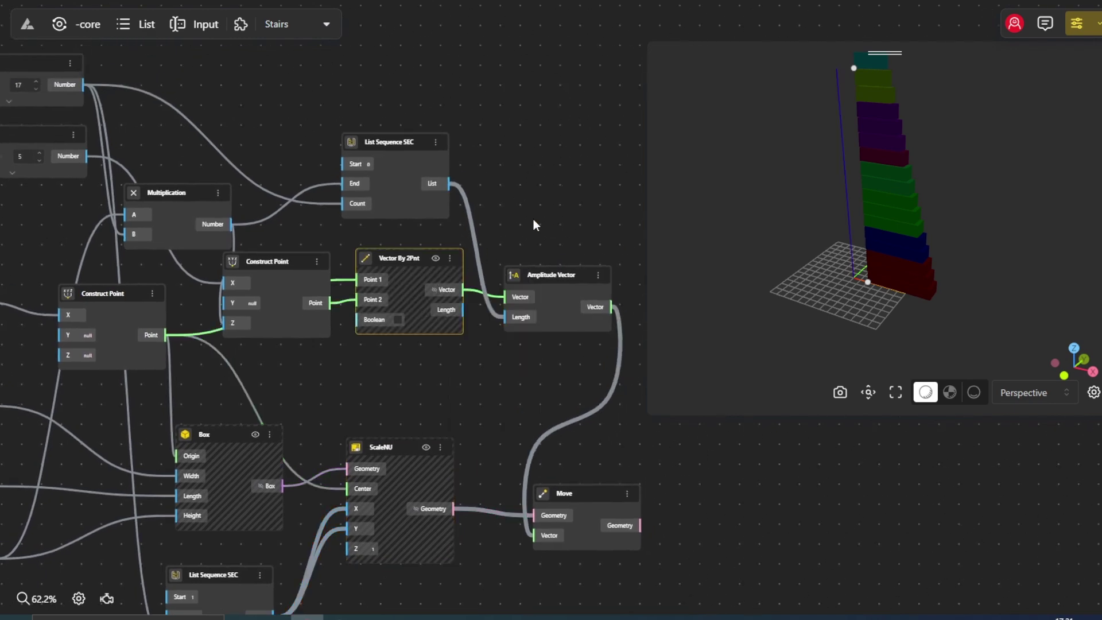
- Set the Radius slider to 6
scroll(516, 241, "up", 3)
scroll(509, 263, "right", 2)
scroll(300, 202, "left", 5)
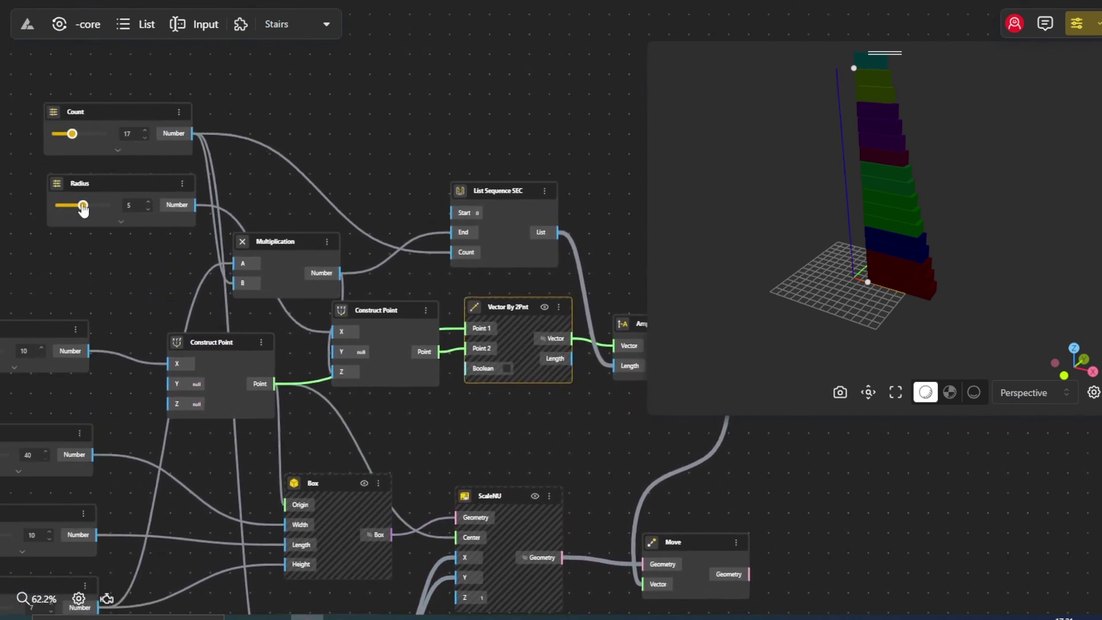
mouse_move(83, 207)
left_mouse_down()
mouse_move(67, 206)
mouse_move(91, 207)
left_mouse_up()
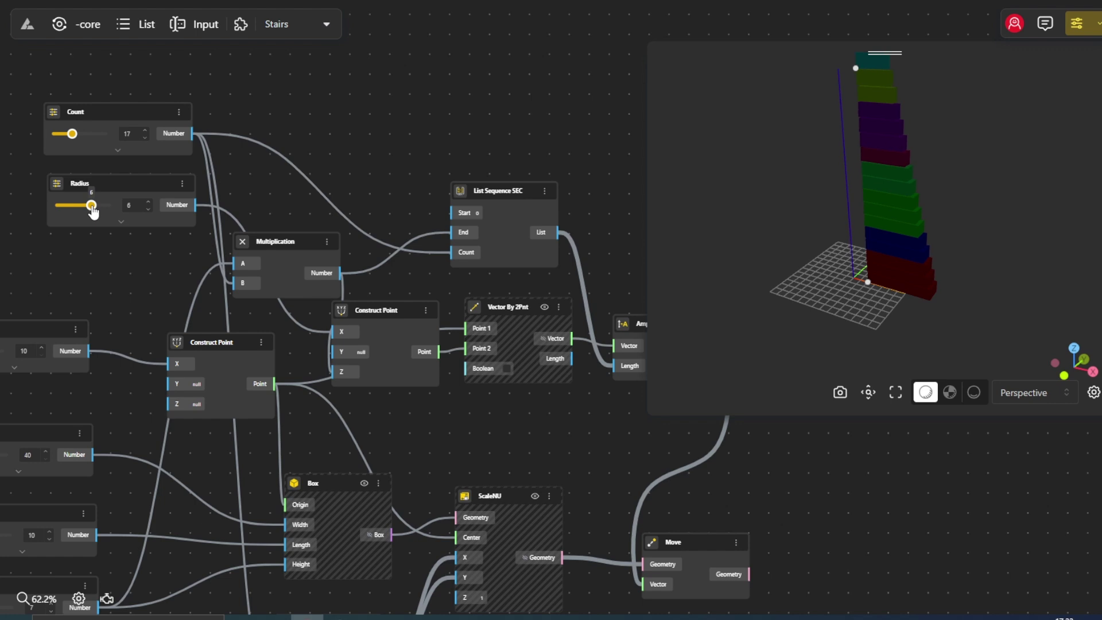
- Hide the geometry preview of the Amplitude Vector node
scroll(356, 194, "right", 5)
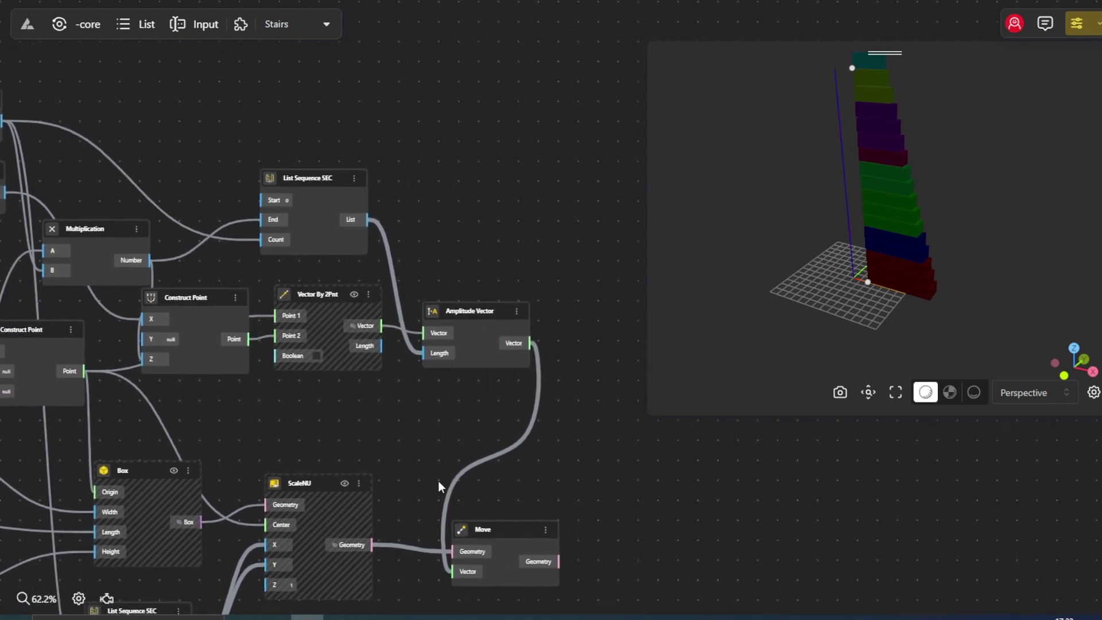
left_click(462, 349)
right_click(462, 351)
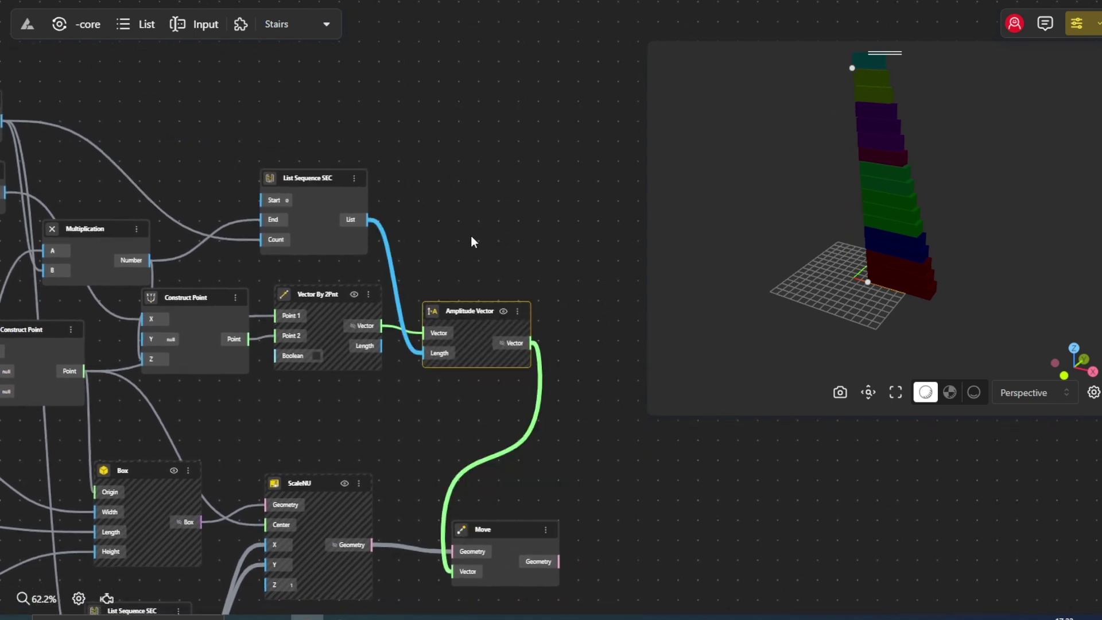
scroll(471, 236, "up", 1)
left_click_drag(863, 244, 910, 253)
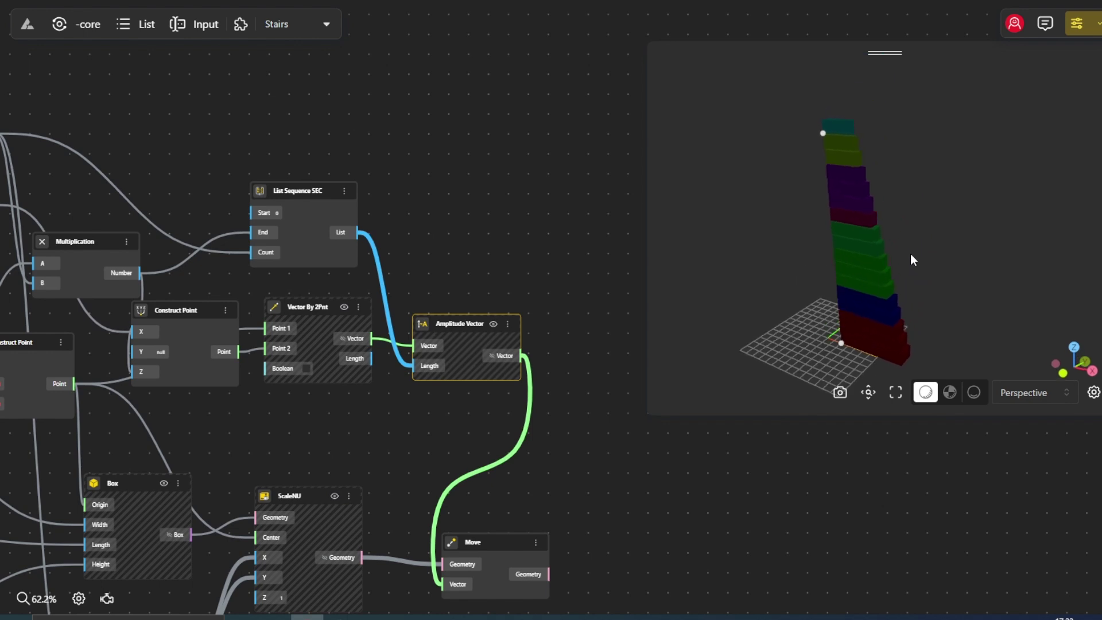
scroll(408, 248, "down", 1)
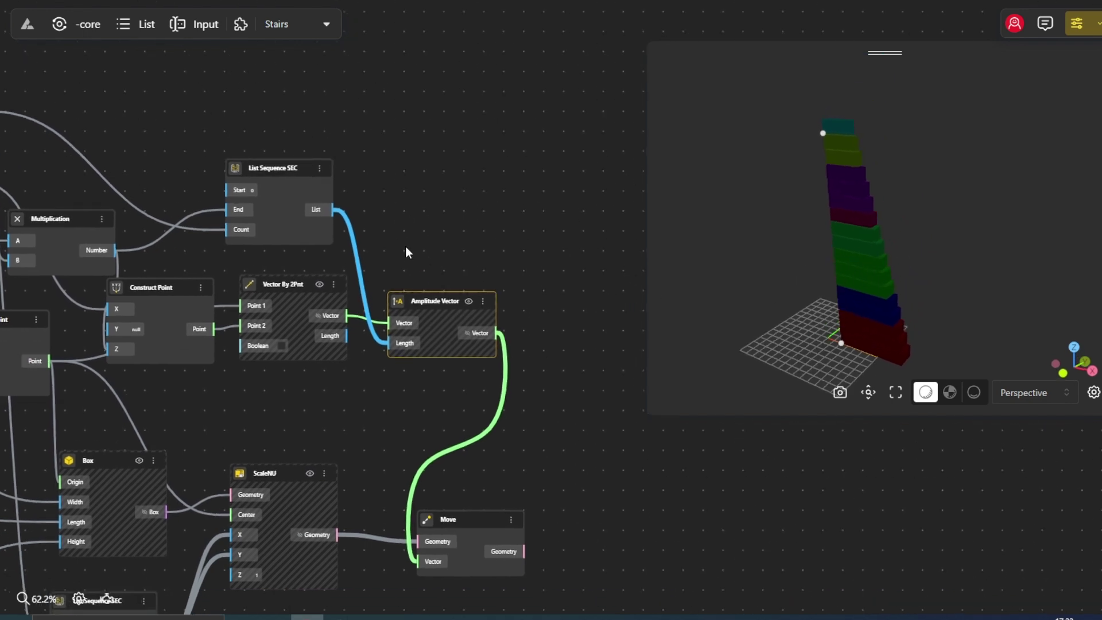
left_click(490, 212)
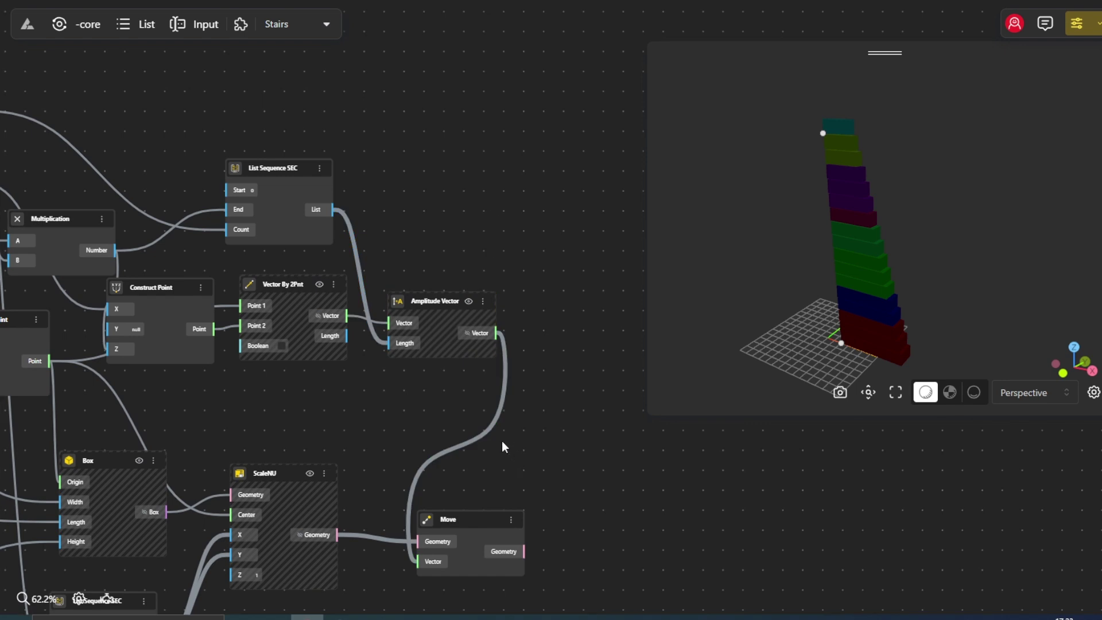
- Add a Rotate node and connect Move's Geometry output to its Geometry input
scroll(513, 402, "down", 5)
double_click(526, 357)
type("r")
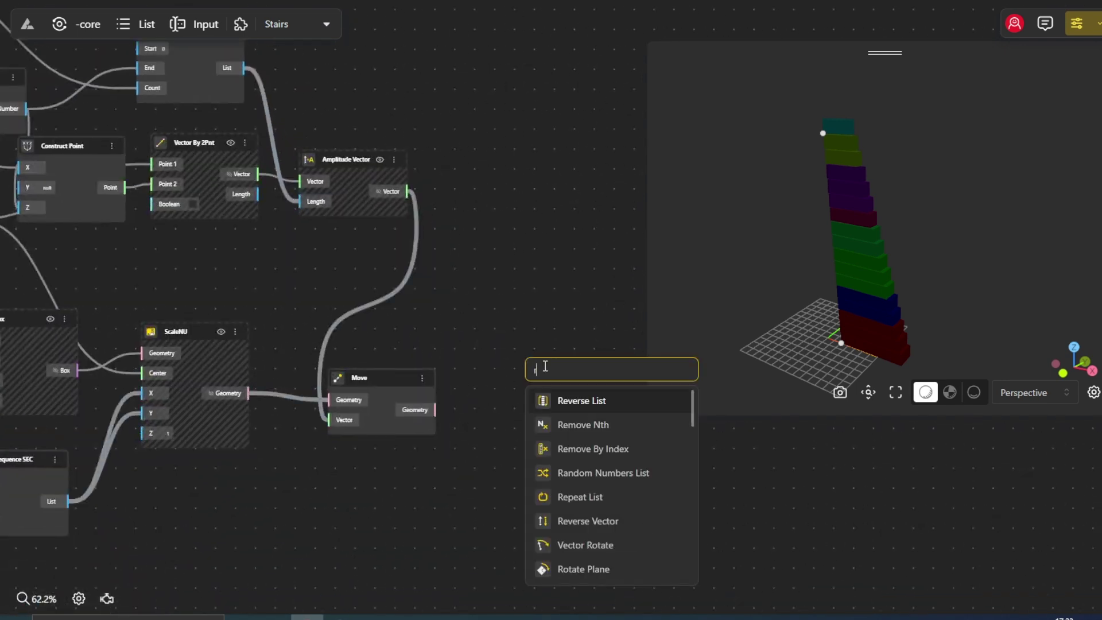
type("otate")
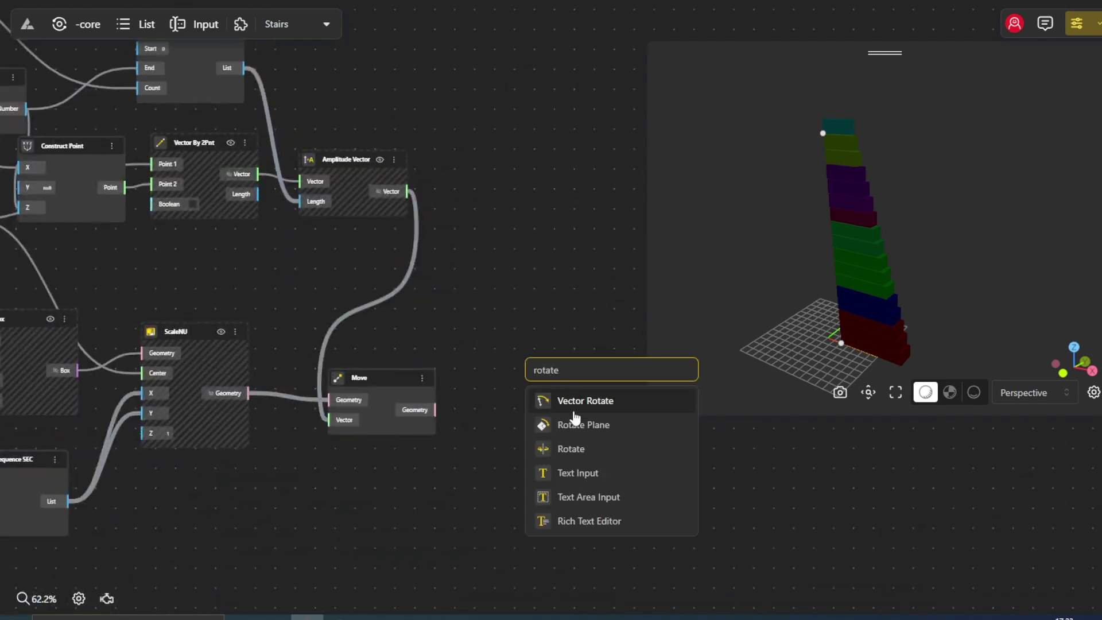
left_click(574, 448)
left_click_drag(435, 409, 524, 380)
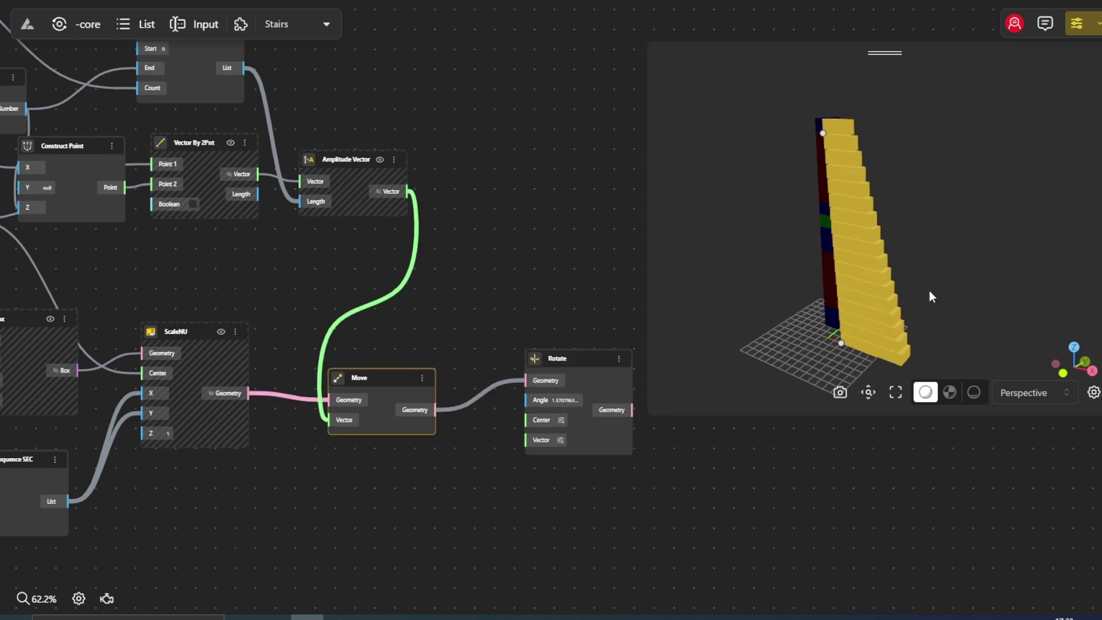
mouse_move(928, 291)
left_mouse_down()
mouse_move(959, 302)
mouse_move(913, 300)
left_mouse_up()
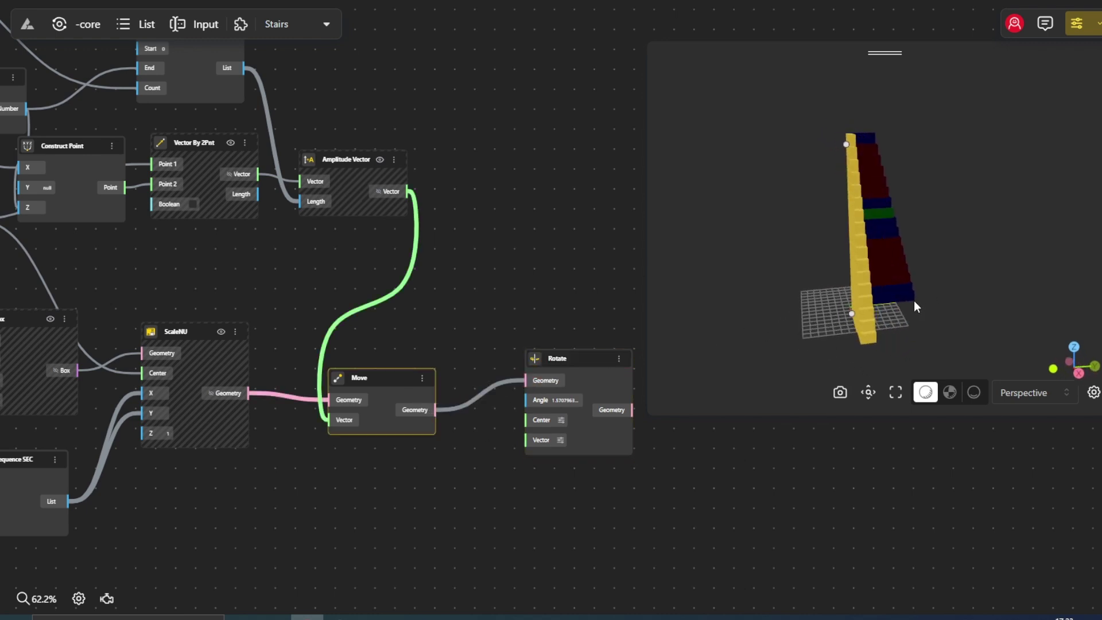
left_click(865, 338)
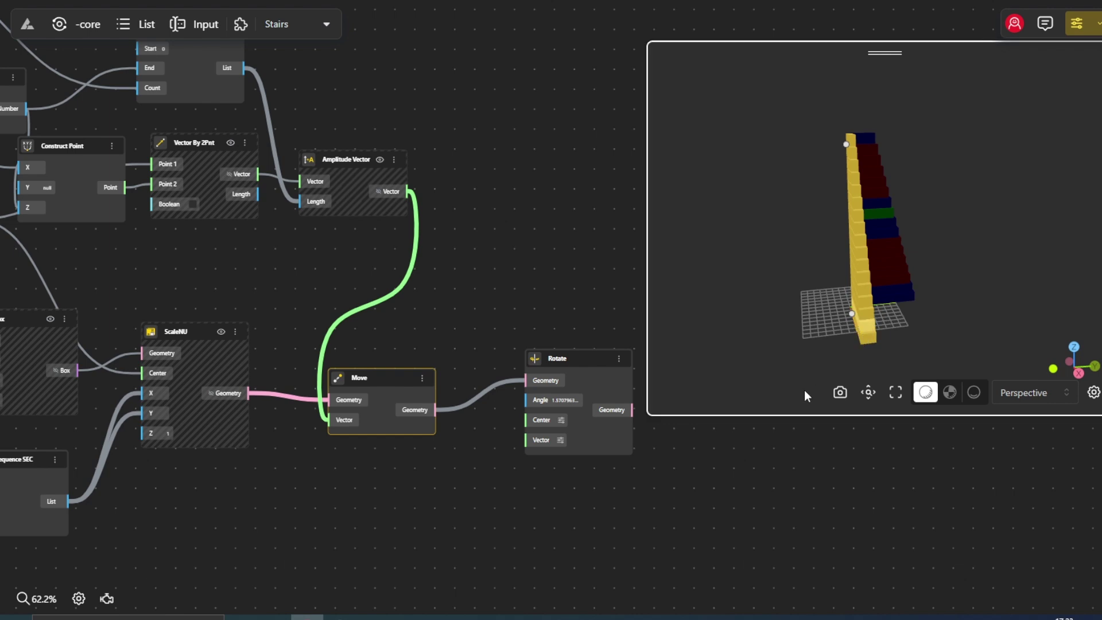
left_click(473, 491)
left_click_drag(473, 491, 480, 435)
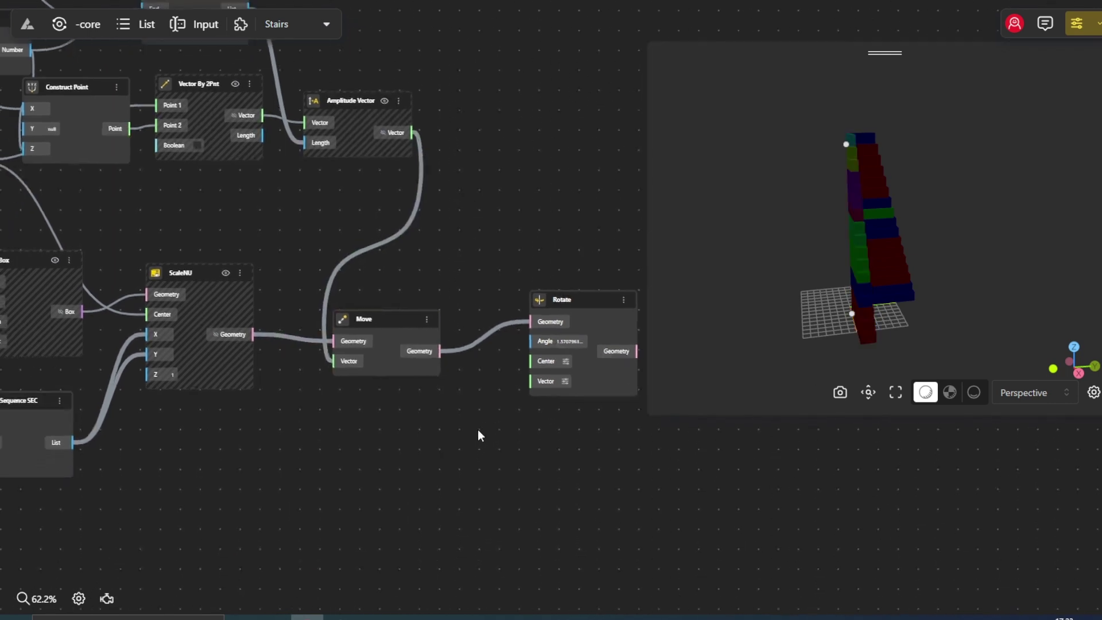
- Add a third List Sequence SEC node below the Move node
double_click(343, 442)
type("list")
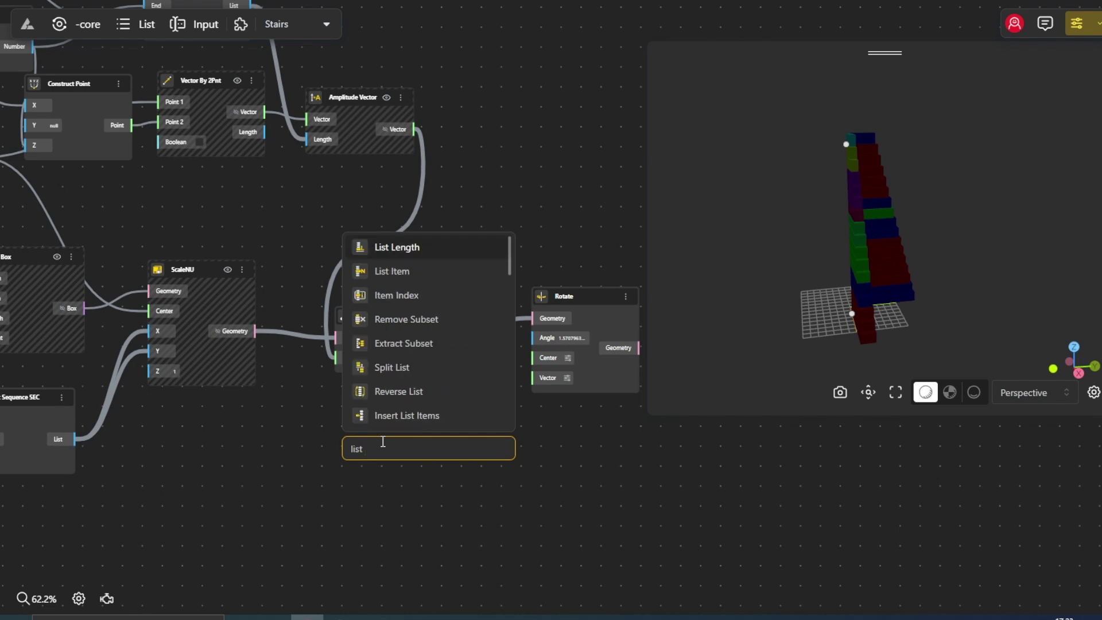
type(" sequence")
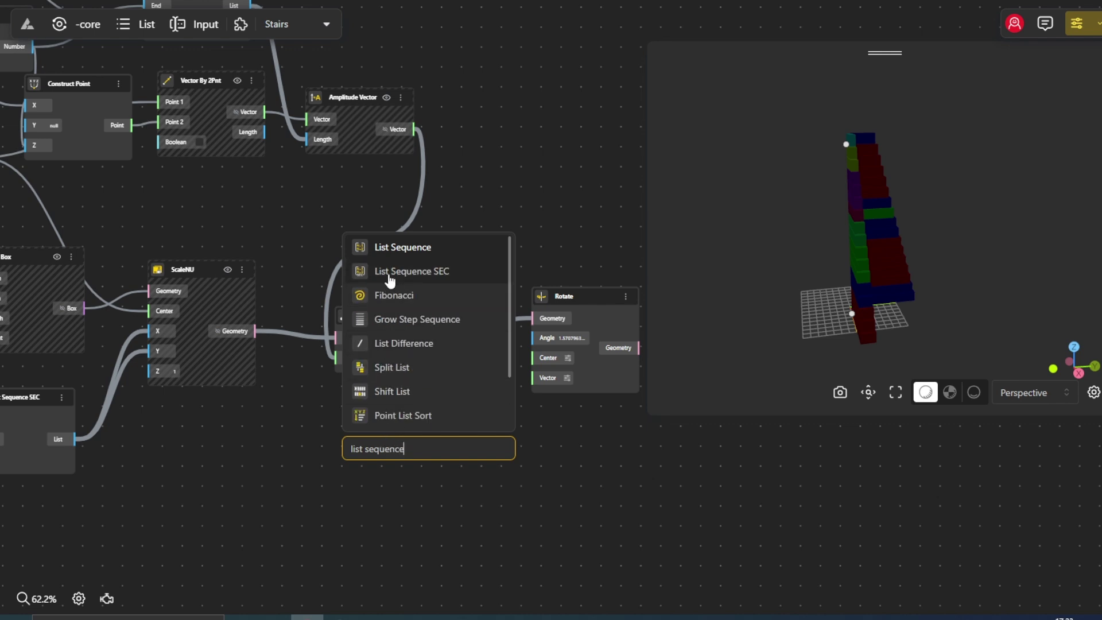
left_click(392, 271)
scroll(482, 457, "down", 1)
scroll(482, 457, "left", 1)
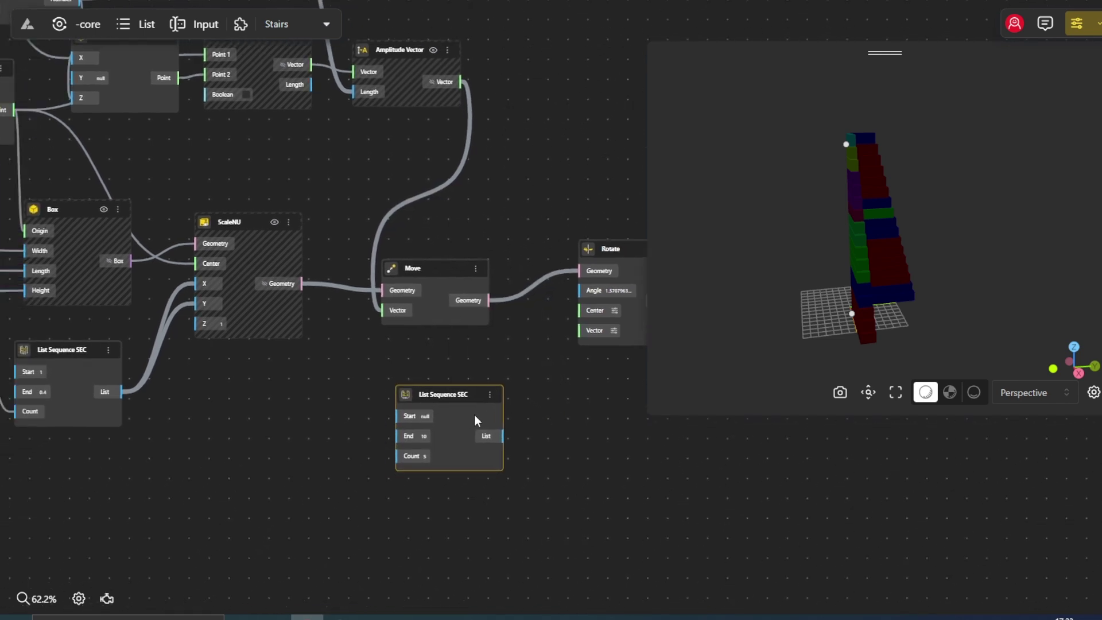
- Add a Range Input slider with value 60 beside the new List Sequence SEC node
double_click(296, 428)
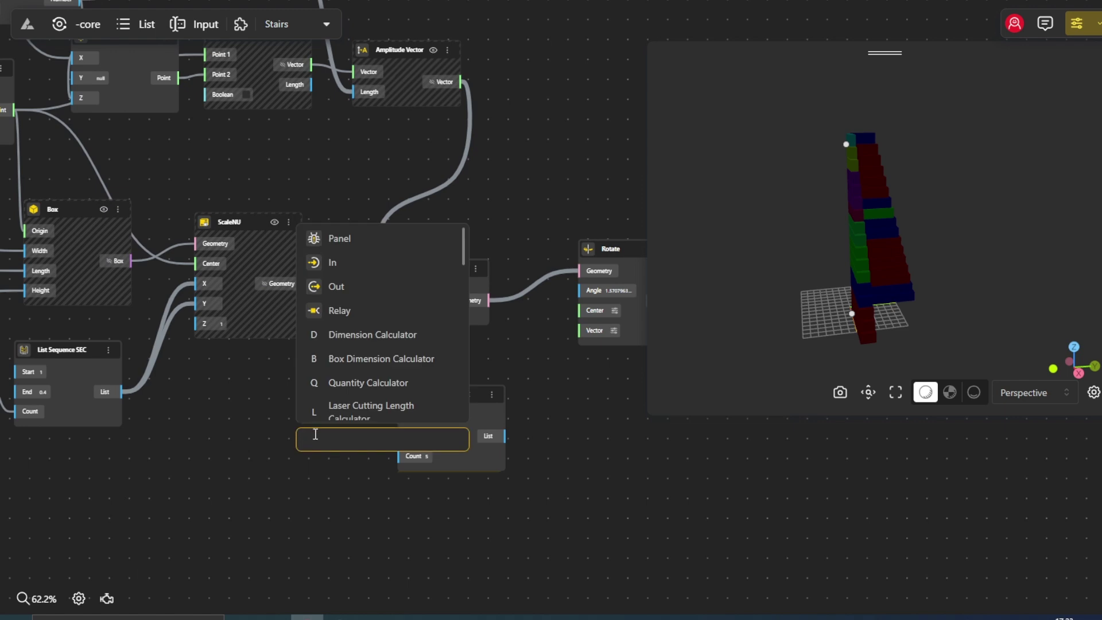
type("6")
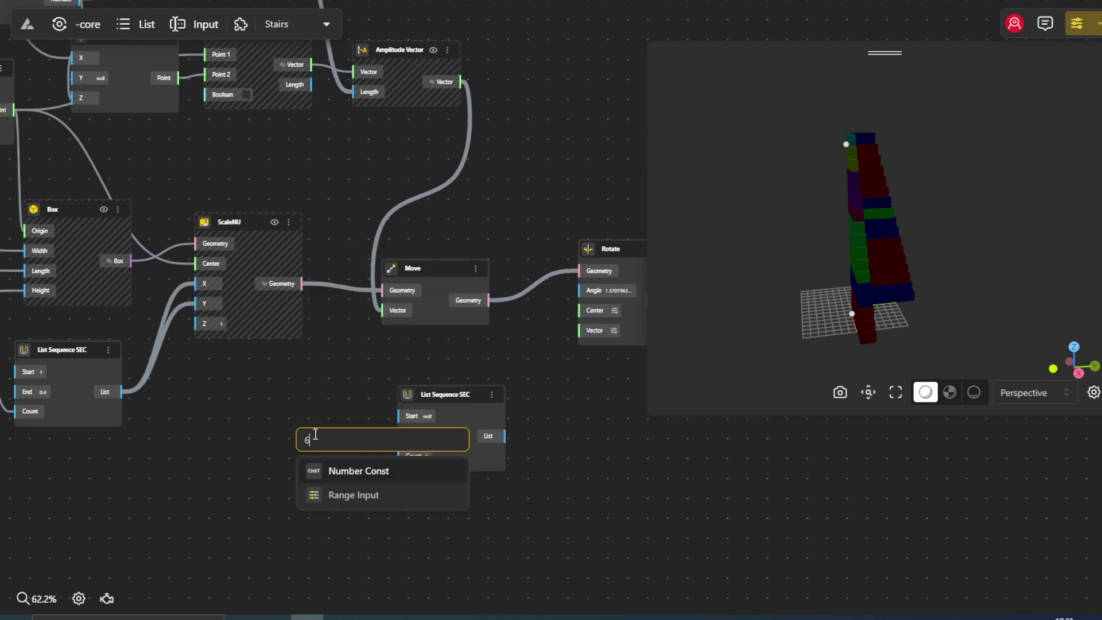
type("0")
left_click(324, 495)
left_click_drag(345, 451, 247, 398)
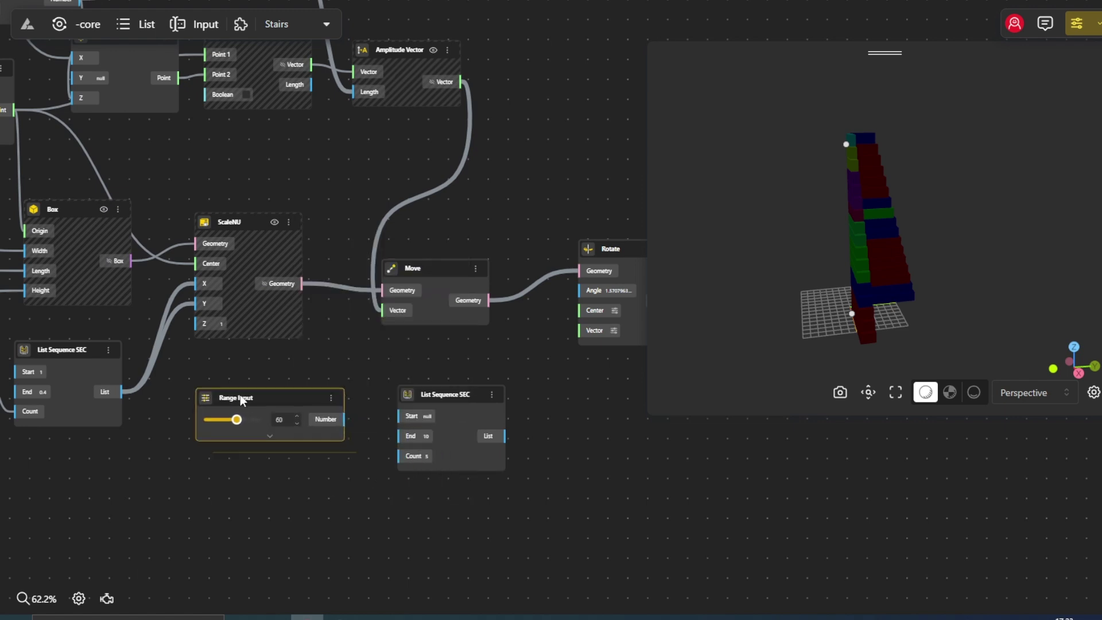
- Set the new slider's minimum to 60 and maximum to 250, and rename it Degree
left_click(262, 425)
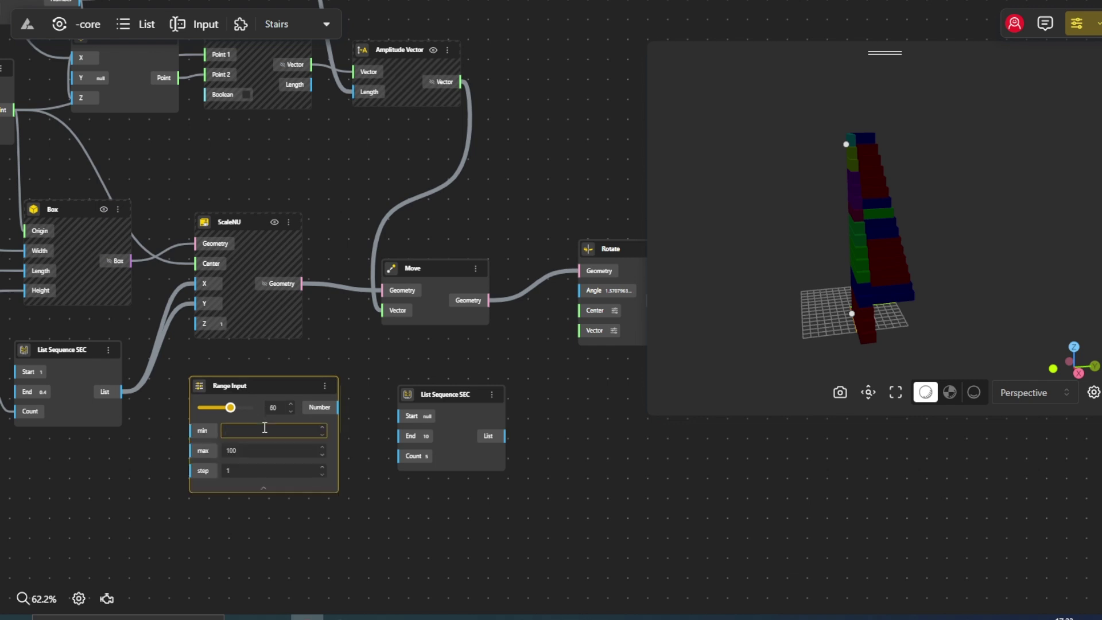
type("60")
double_click(266, 452)
type("250")
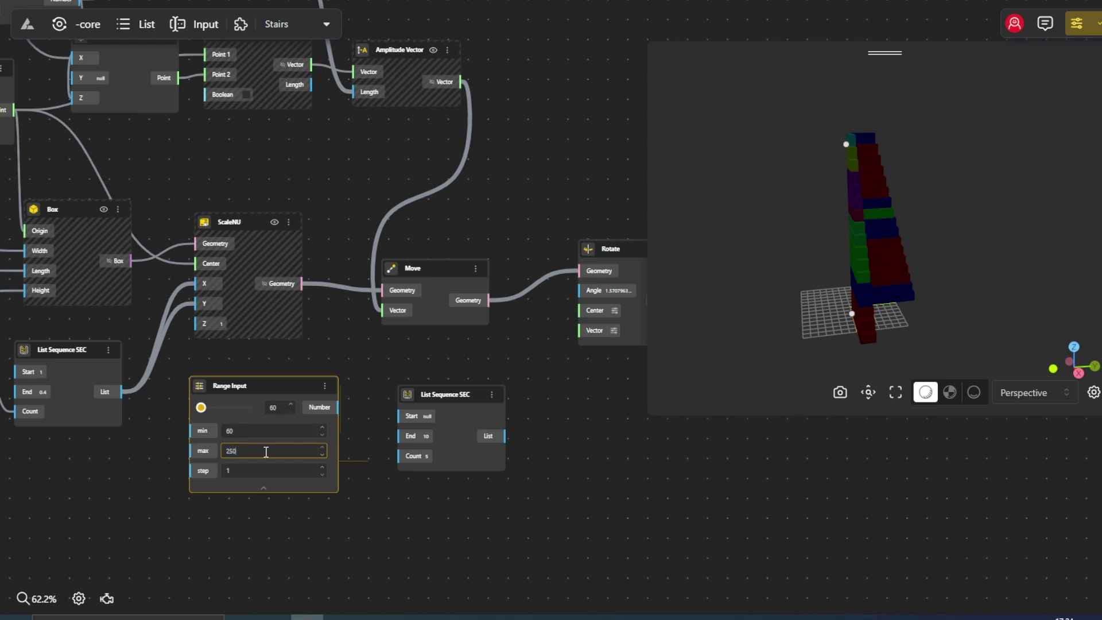
left_click(227, 389)
left_click(264, 487)
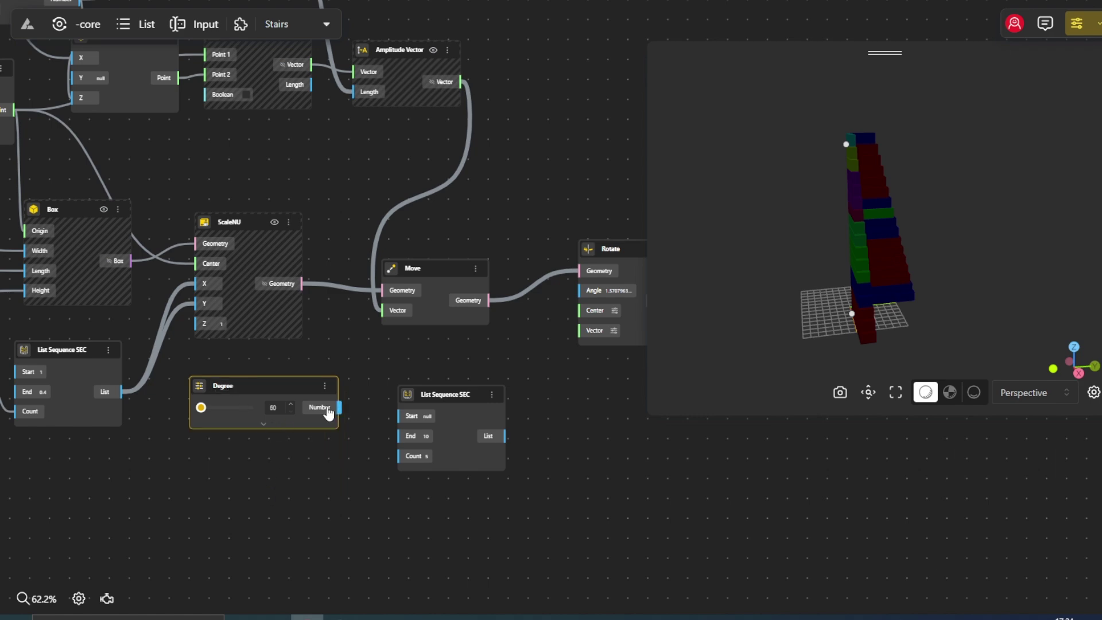
- Connect the Degree slider to the new List Sequence SEC's End input and the Count slider to its Count input
left_click_drag(400, 438, 401, 436)
left_click_drag(346, 375, 592, 487)
left_click_drag(318, 274, 323, 351)
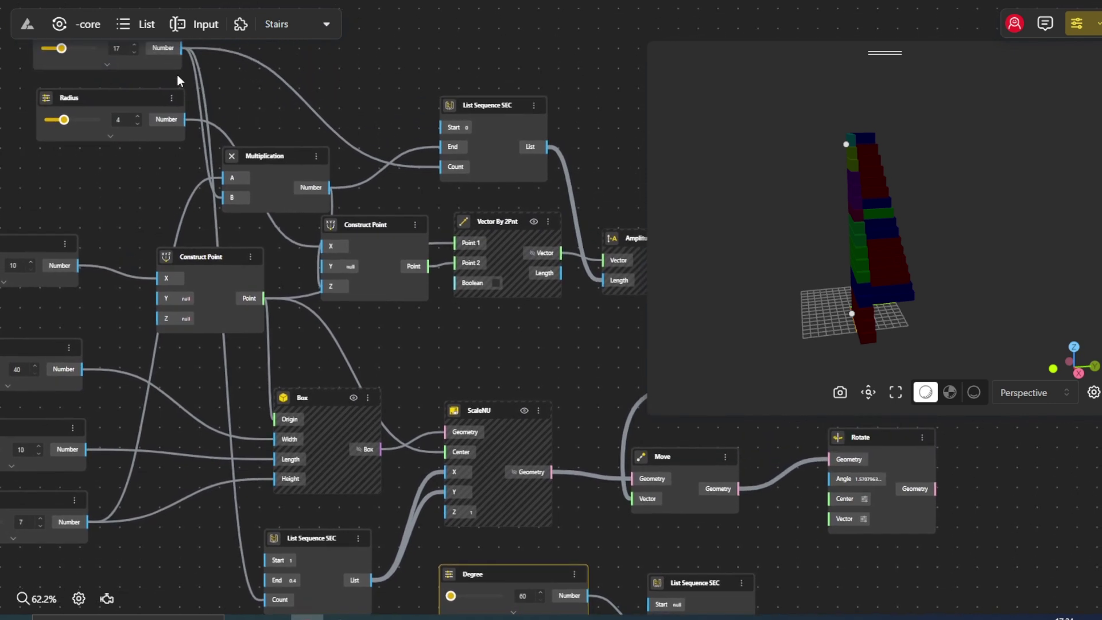
left_click_drag(177, 75, 657, 436)
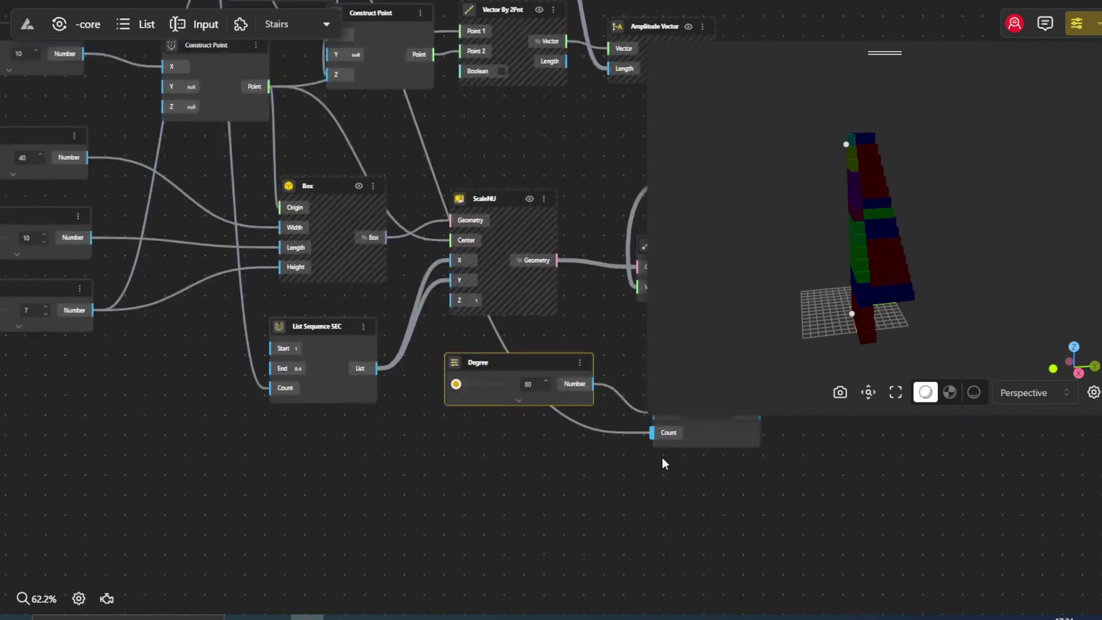
left_click_drag(634, 477, 376, 491)
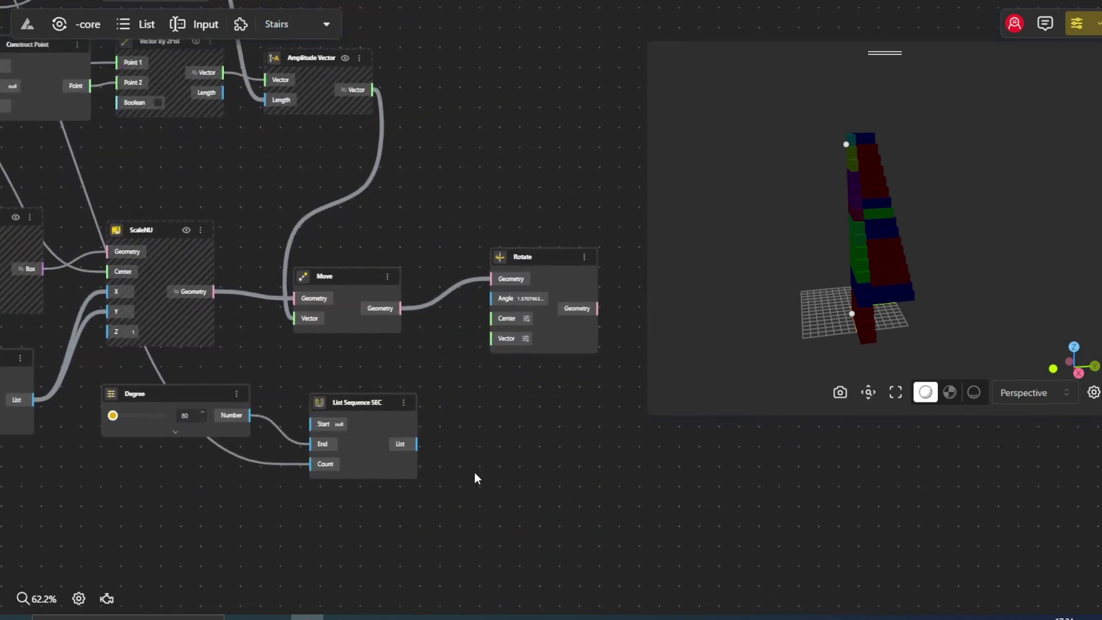
- Add a DegToRad node, feed it the new List Sequence SEC's list, and connect its Radian output to Rotate's Angle input
double_click(474, 471)
type("degto")
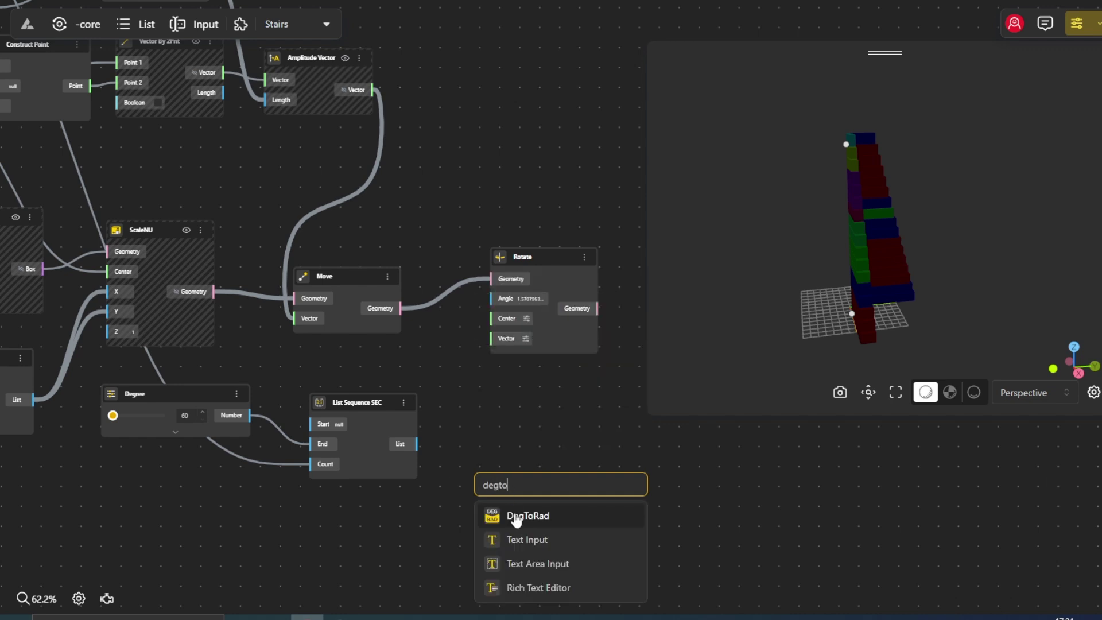
left_click(516, 516)
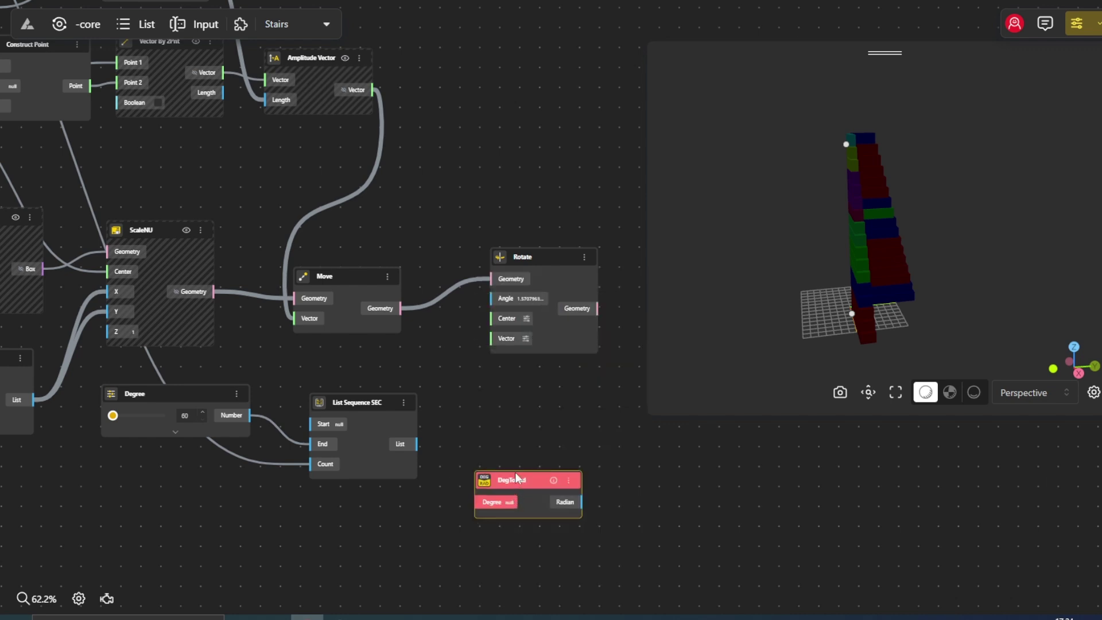
left_click_drag(515, 503, 515, 462)
left_click_drag(416, 443, 495, 301)
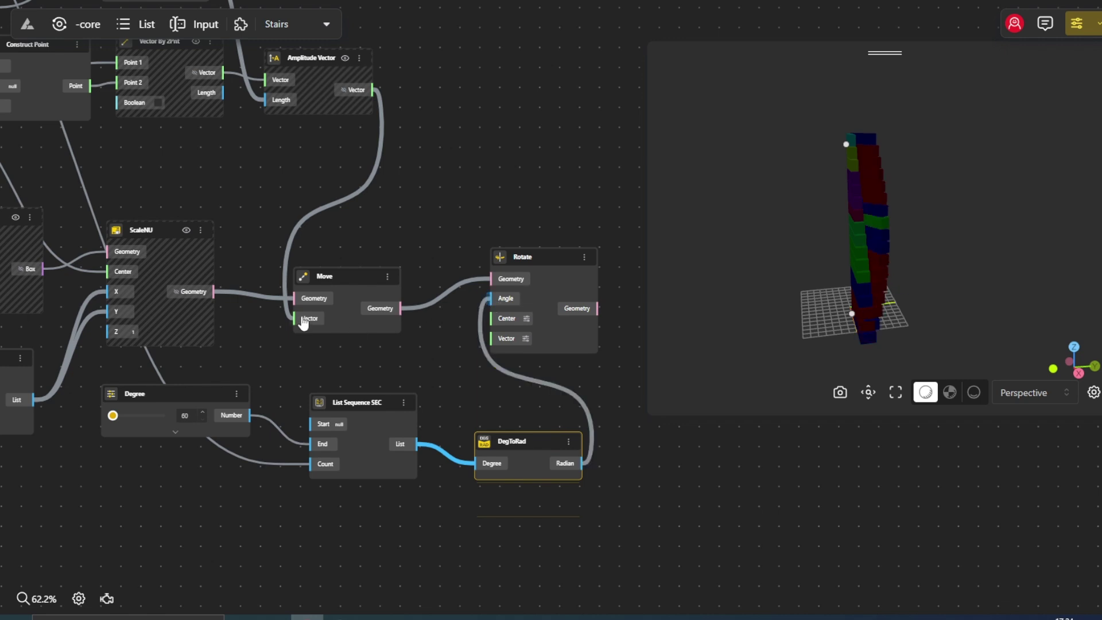
- Hide the Move node's geometry preview and set the Degree slider to 138
left_click(344, 291)
right_click(346, 292)
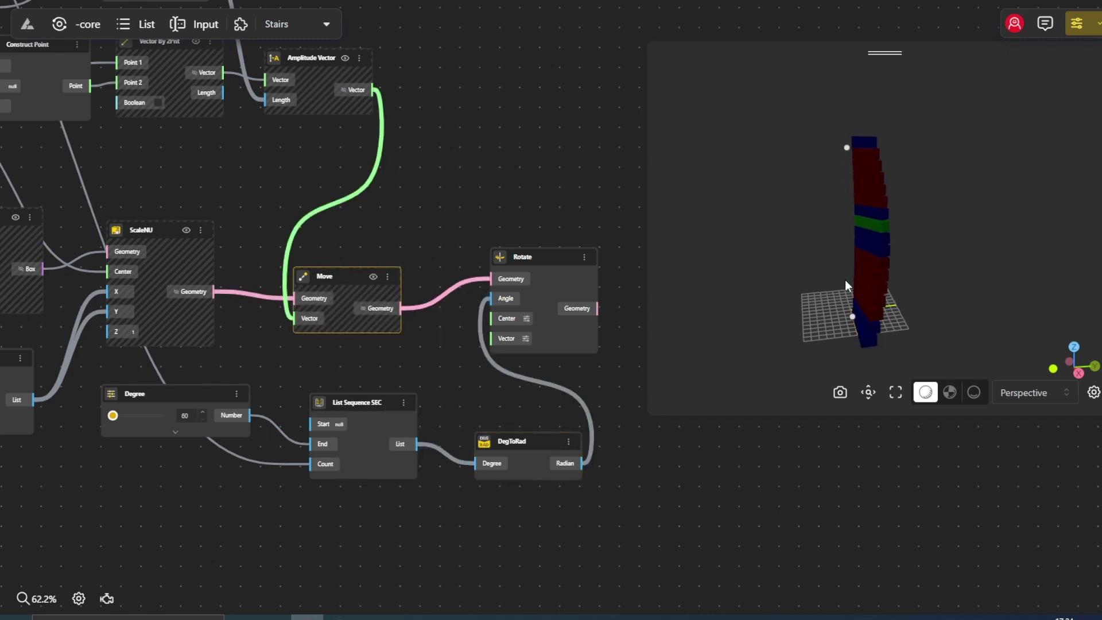
mouse_move(113, 415)
left_mouse_down()
mouse_move(165, 416)
mouse_move(133, 415)
left_mouse_up()
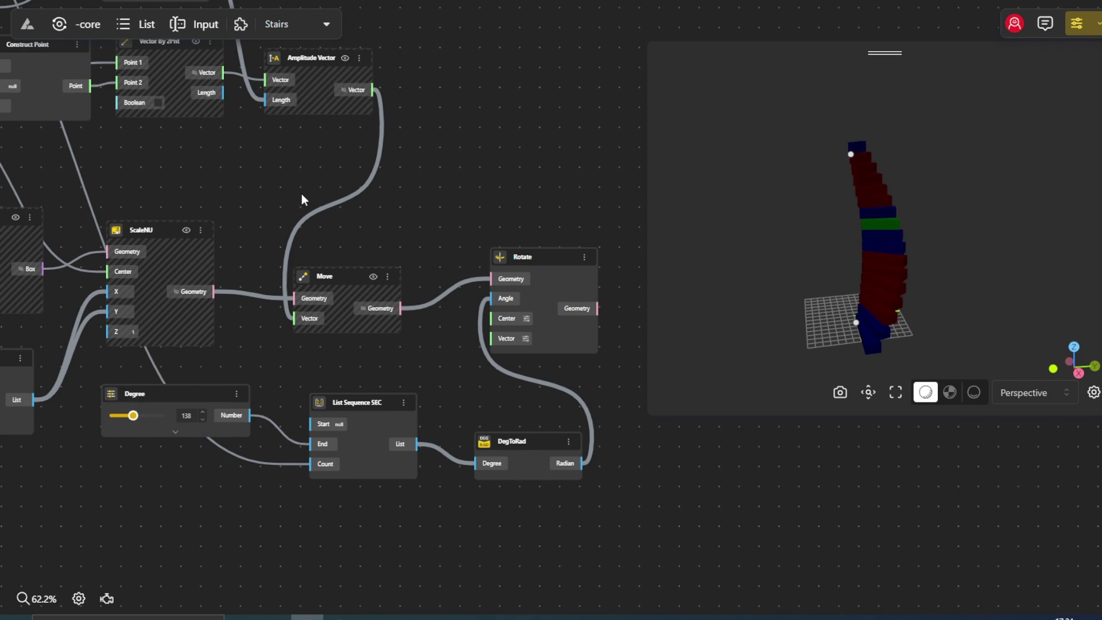
- Add an Apply Material node fed by Rotate's Geometry output, and hide the Rotate node's geometry preview
left_click_drag(302, 197, 166, 286)
double_click(518, 420)
type("apply")
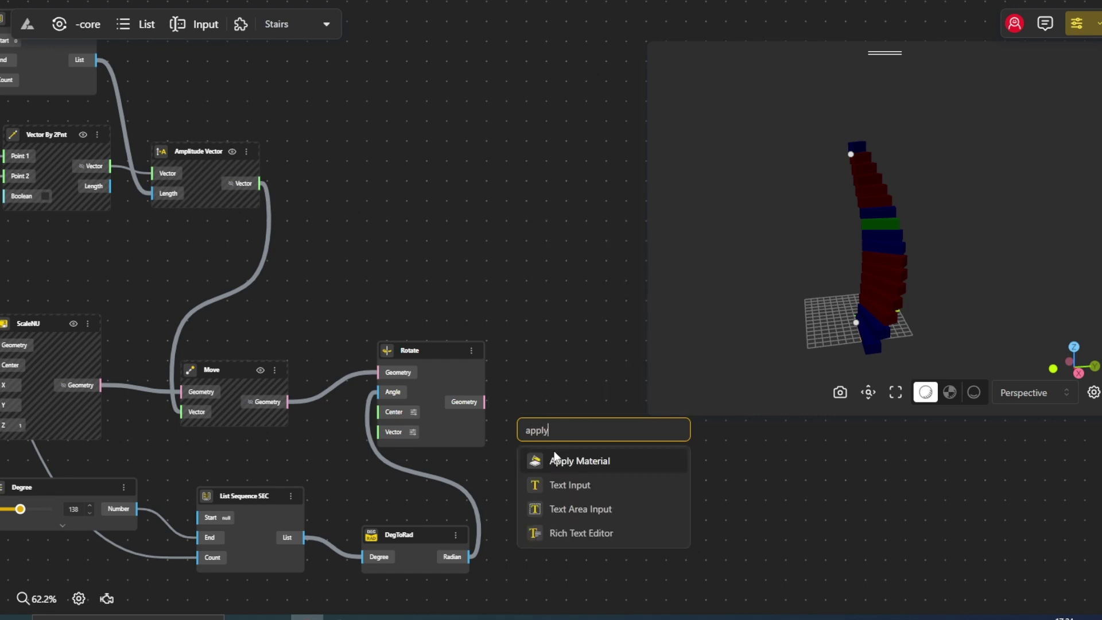
left_click(551, 461)
left_click_drag(529, 453, 529, 453)
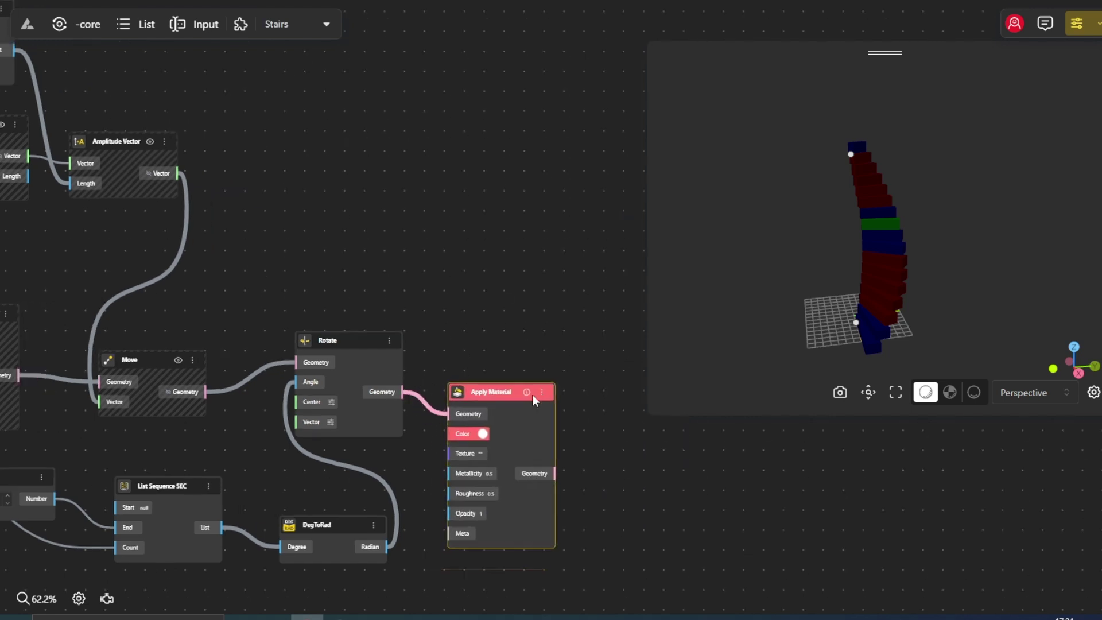
left_click(462, 421)
left_click(433, 316)
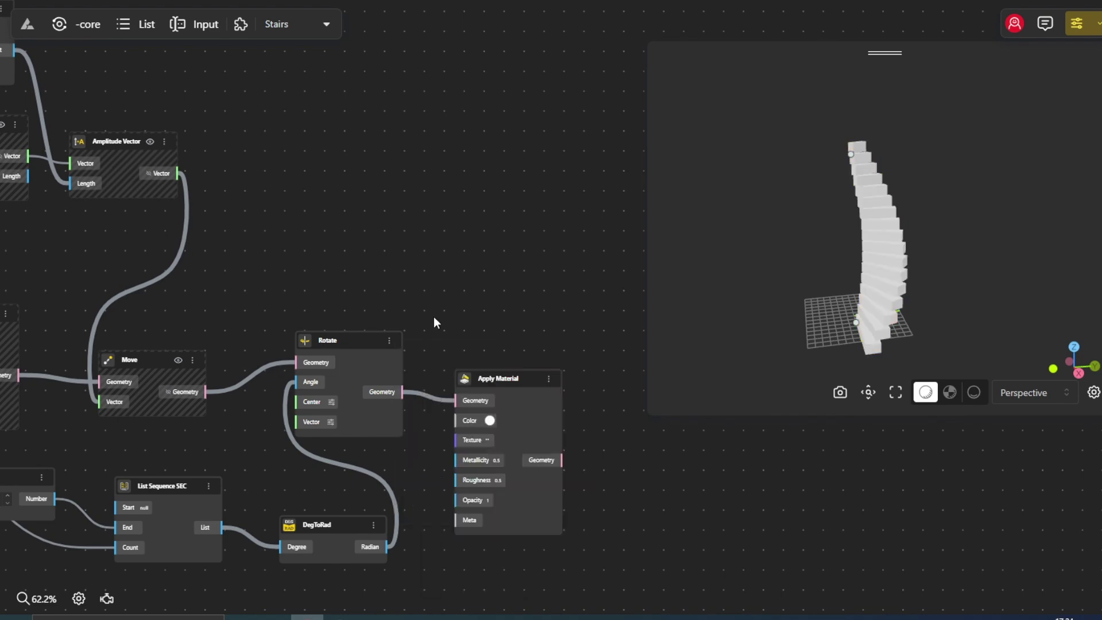
right_click(362, 364)
left_click(390, 371)
- Add a Cylinder node above the upper List Sequence SEC and connect the Radius slider to its Radius input
scroll(220, 231, "left", 3)
scroll(220, 231, "up", 1)
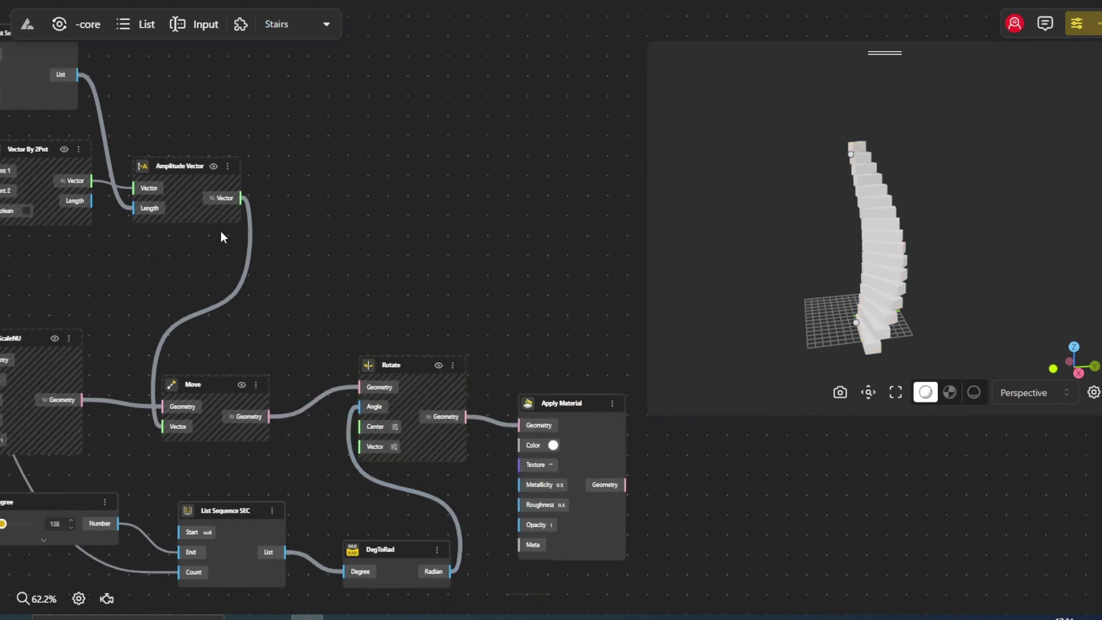
scroll(220, 231, "left", 5)
scroll(221, 231, "up", 3)
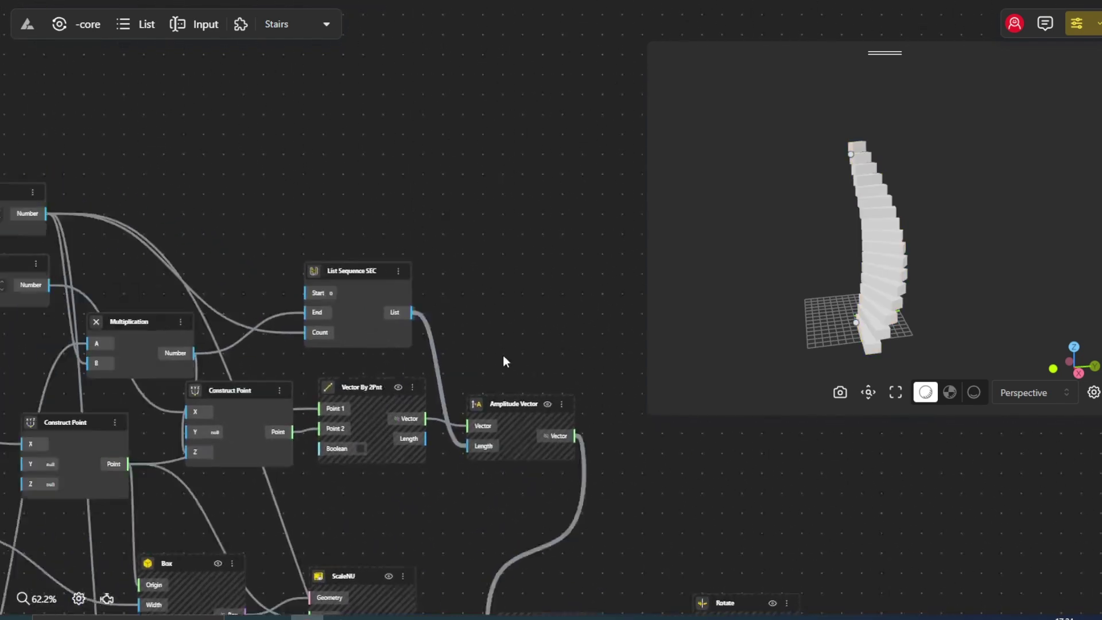
double_click(329, 263)
type("c")
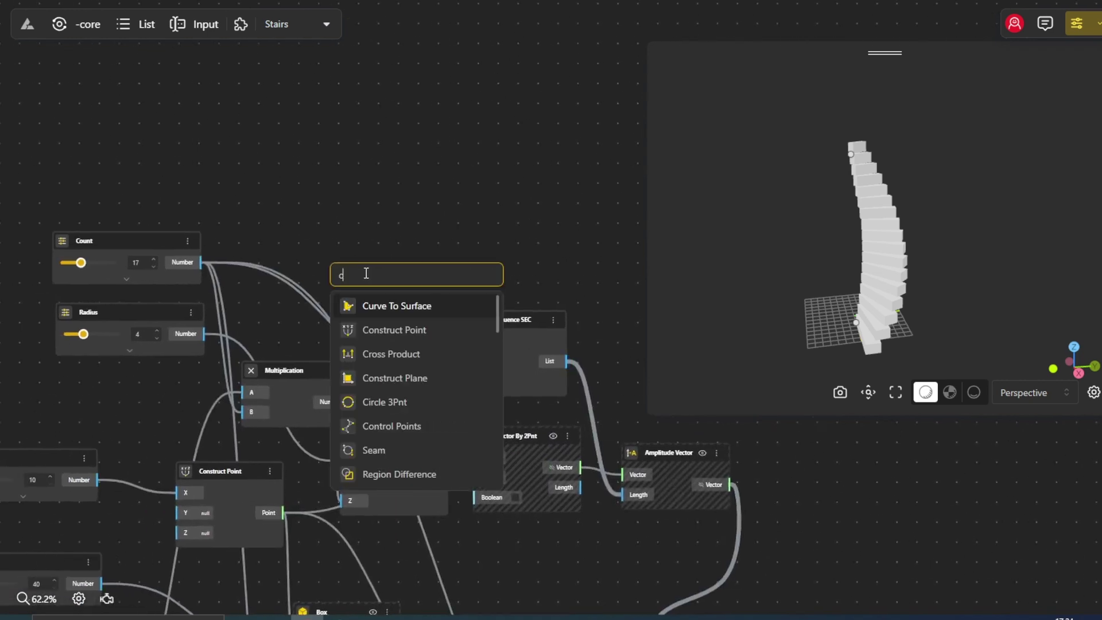
type("ylinder")
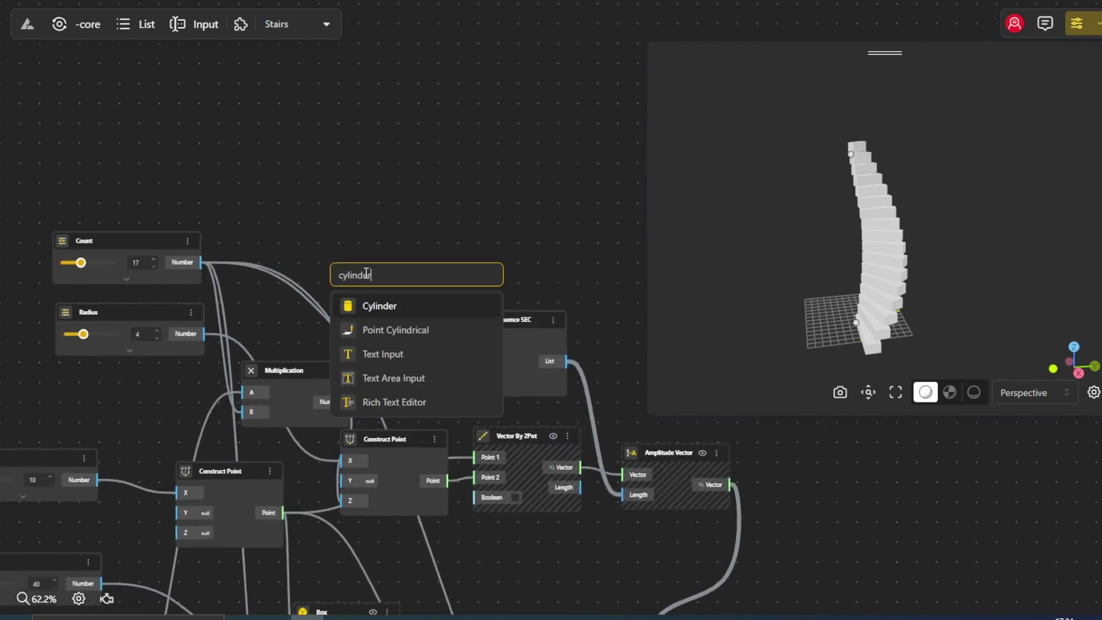
left_click(380, 306)
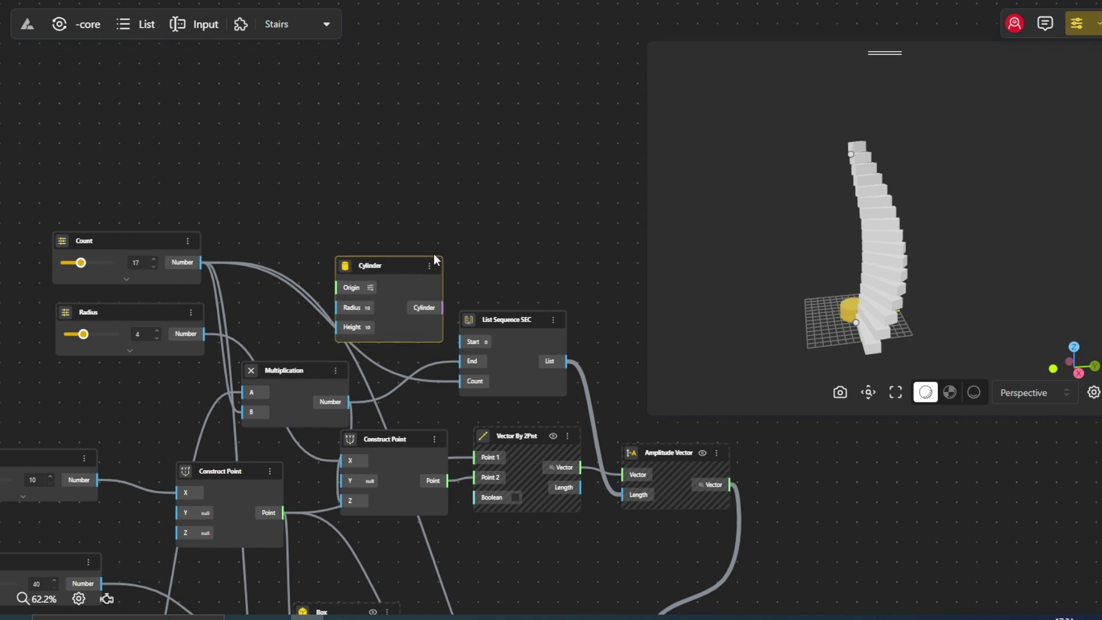
left_click_drag(432, 253, 458, 233)
left_click_drag(147, 317, 136, 315)
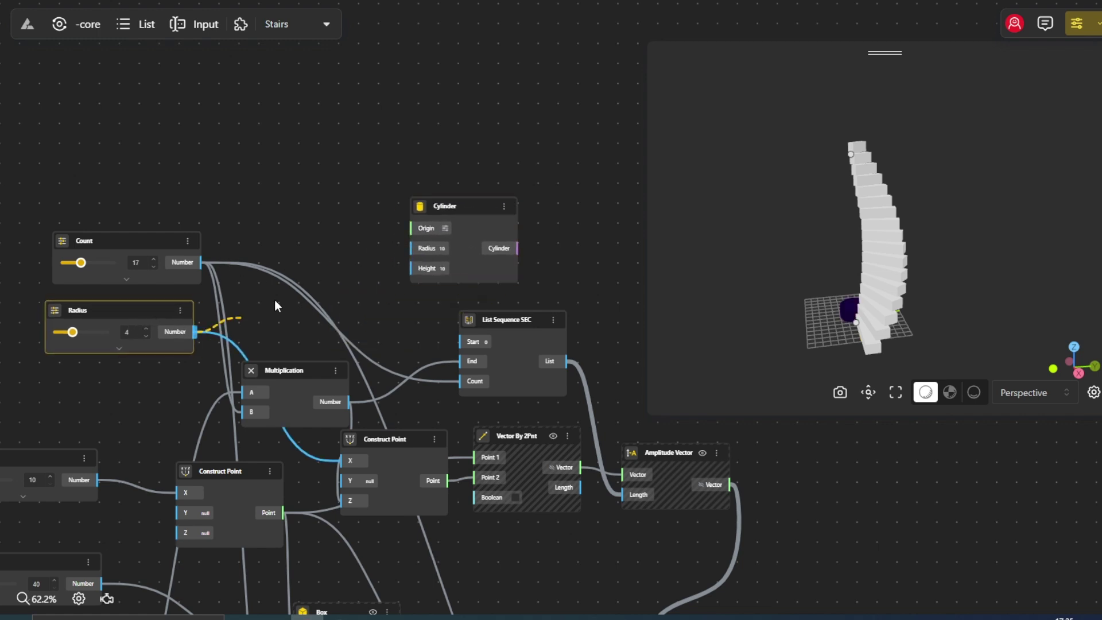
left_click_drag(414, 254, 374, 295)
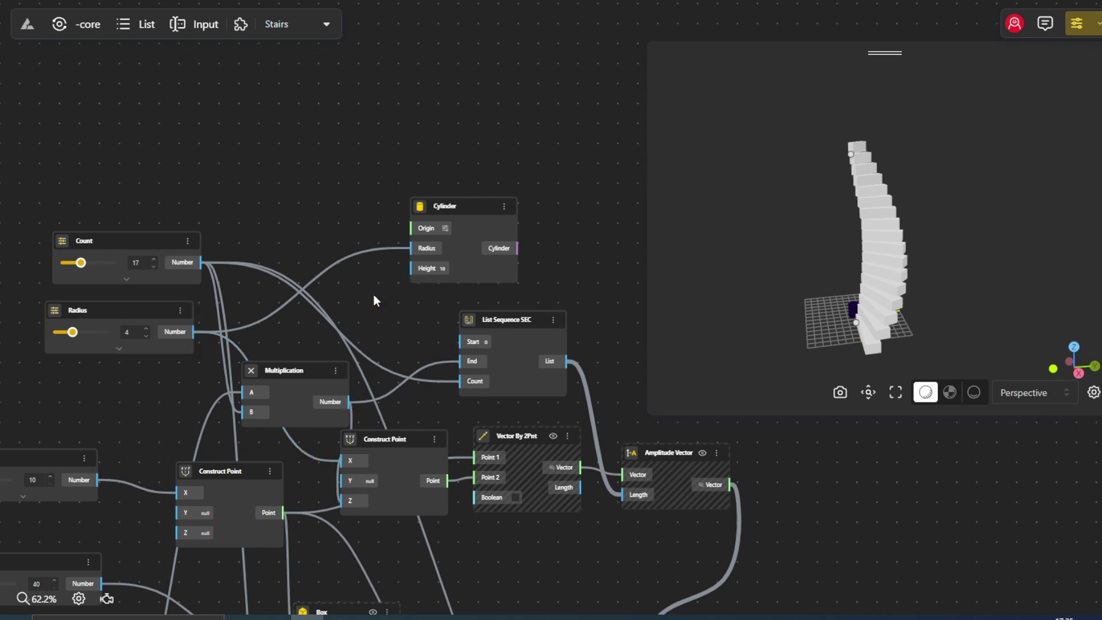
- Add an Addition node, feeding the Multiplication result into A and the Height slider into B
double_click(373, 295)
type("add")
left_click(423, 338)
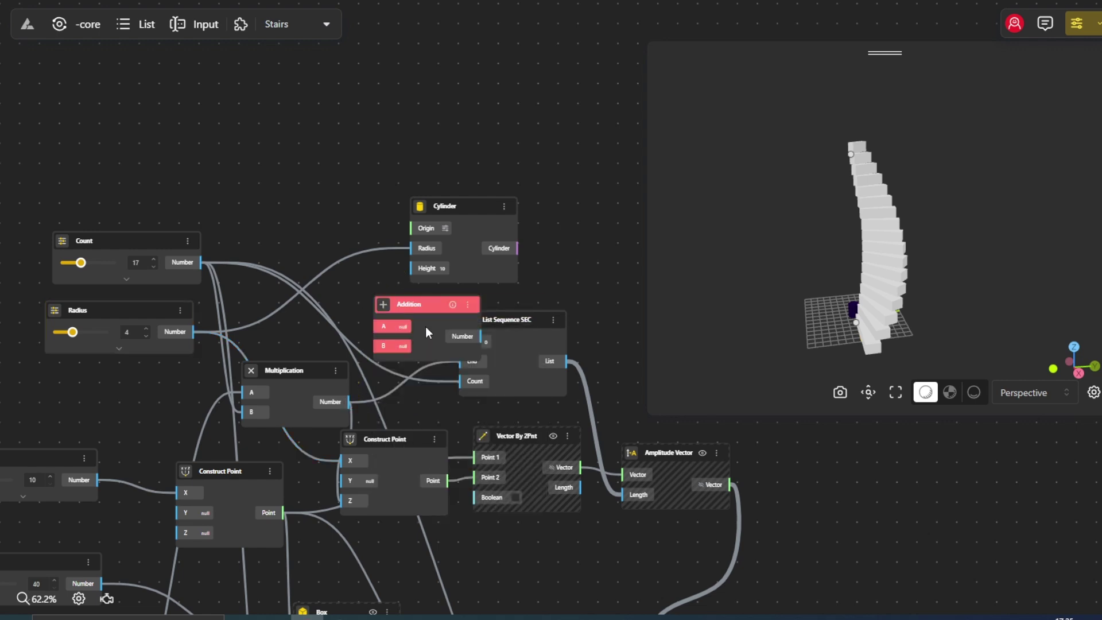
left_click_drag(425, 327, 326, 173)
left_click_drag(350, 402, 280, 176)
left_click_drag(252, 328, 360, 169)
scroll(360, 170, "down", 1)
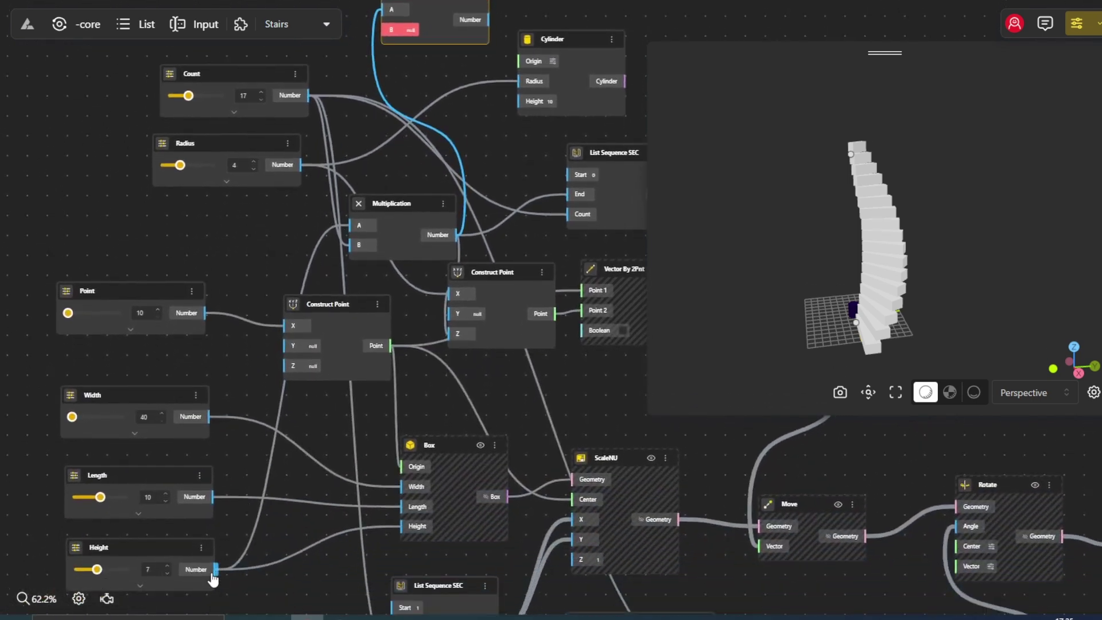
left_click_drag(215, 568, 392, 29)
- Connect the Addition node's Number output to the Cylinder's Height input and reposition both nodes for a tidier layout
left_click_drag(439, 109, 322, 291)
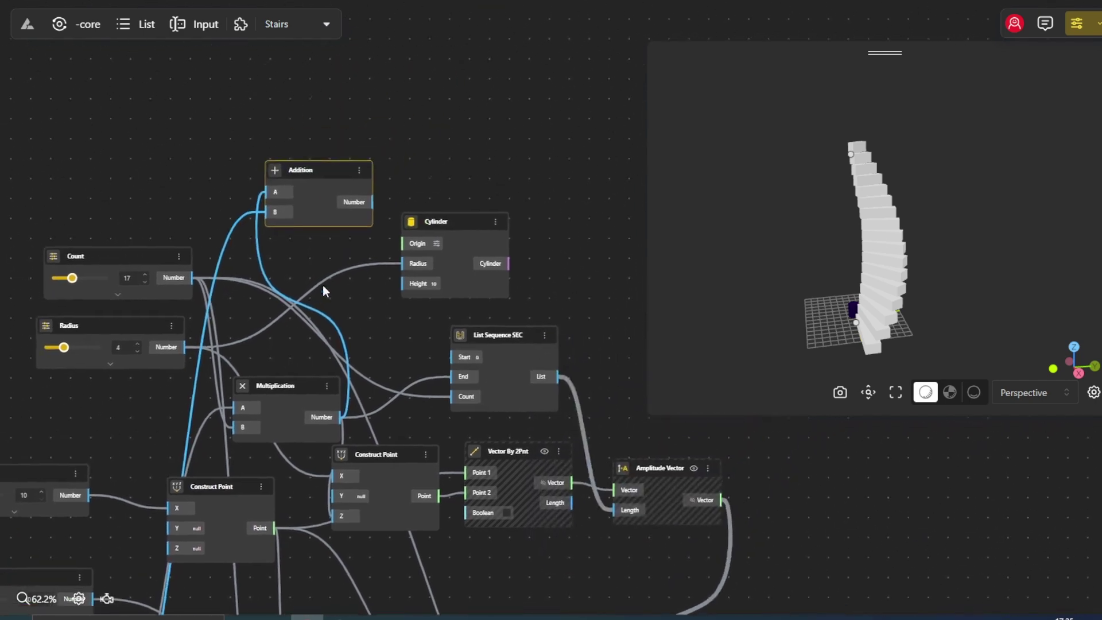
left_click_drag(403, 291, 398, 286)
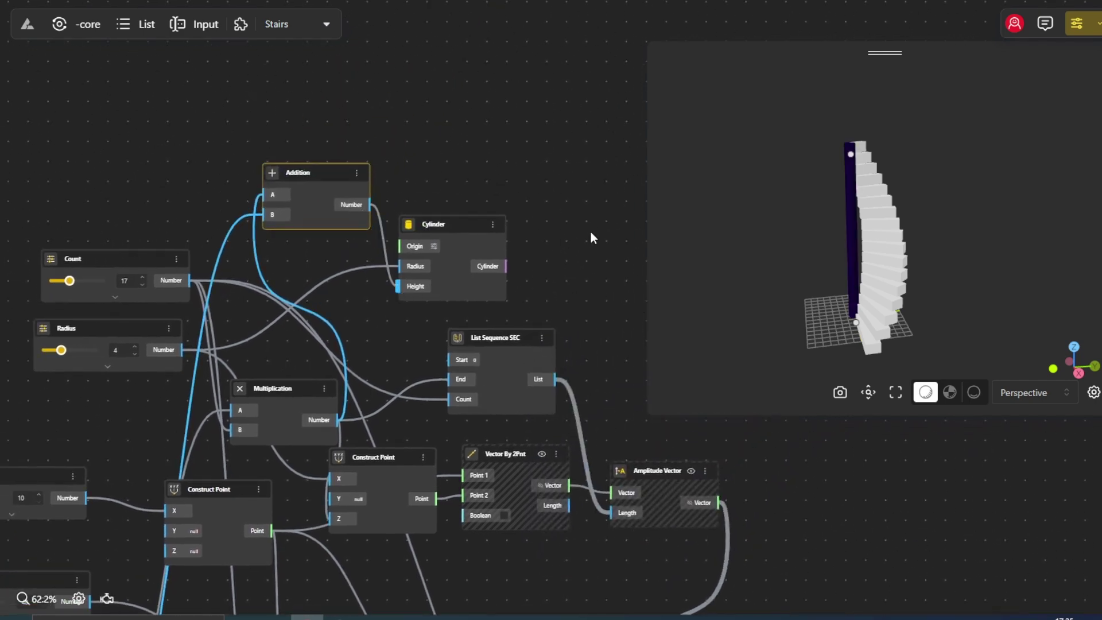
left_click_drag(741, 246, 744, 223)
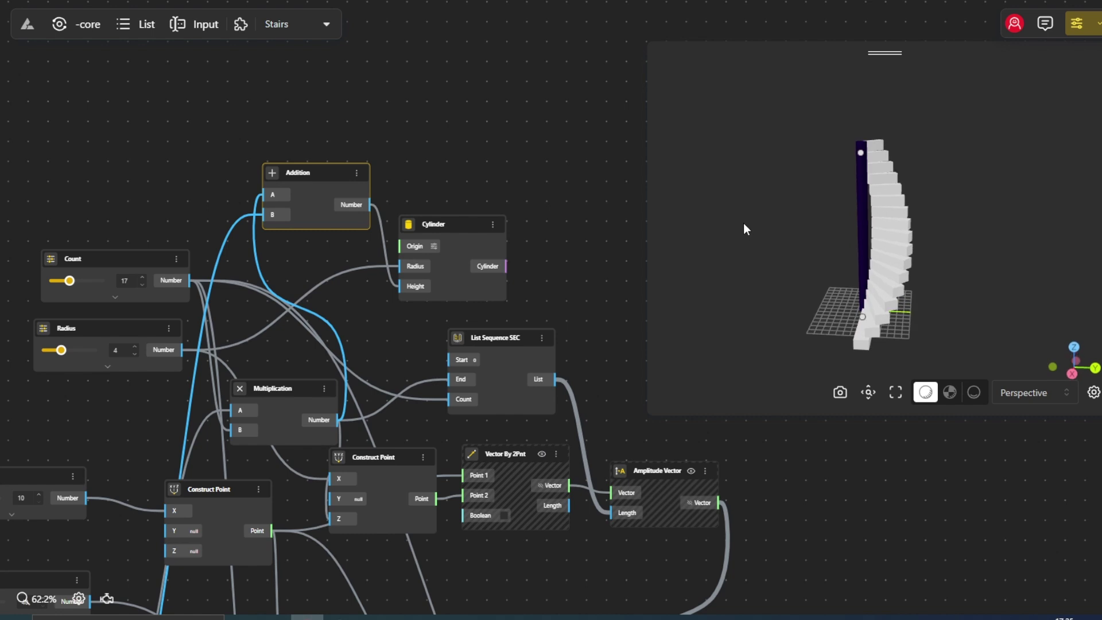
left_click_drag(302, 195, 300, 222)
left_click_drag(436, 235, 472, 218)
scroll(344, 190, "right", 5)
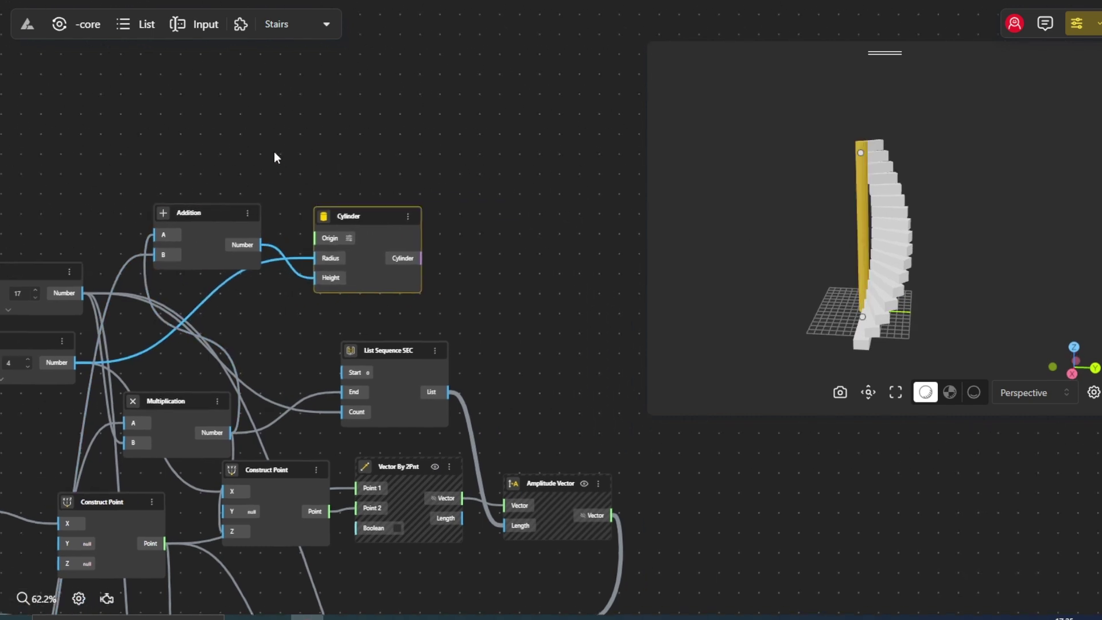
- Add an Apply Material node fed by the Cylinder output and set its color to black
double_click(363, 240)
type("apply")
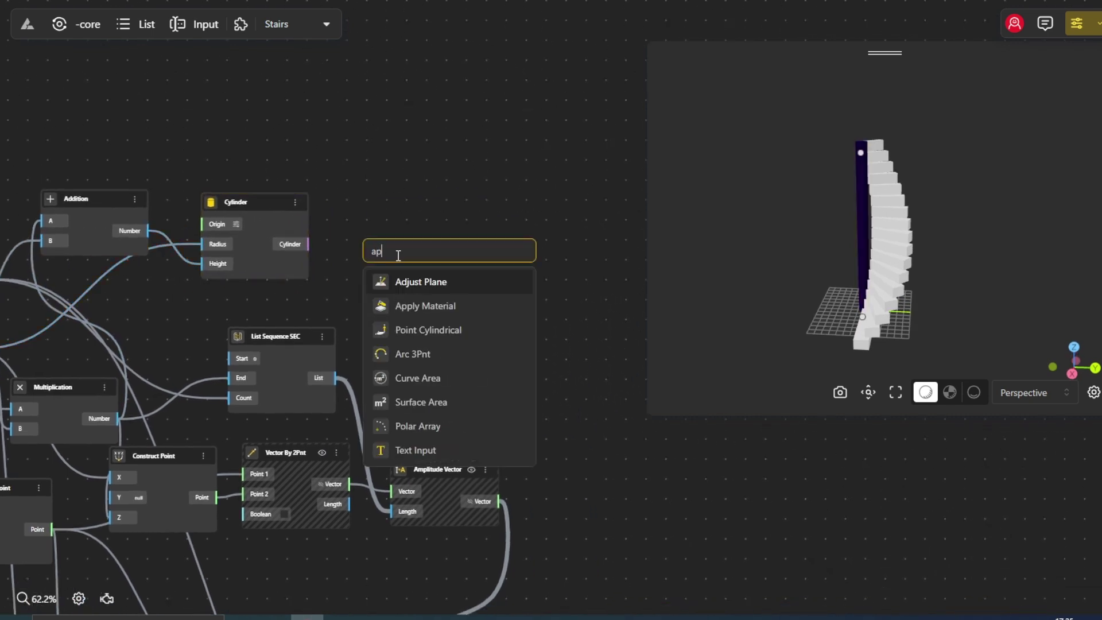
left_click(429, 282)
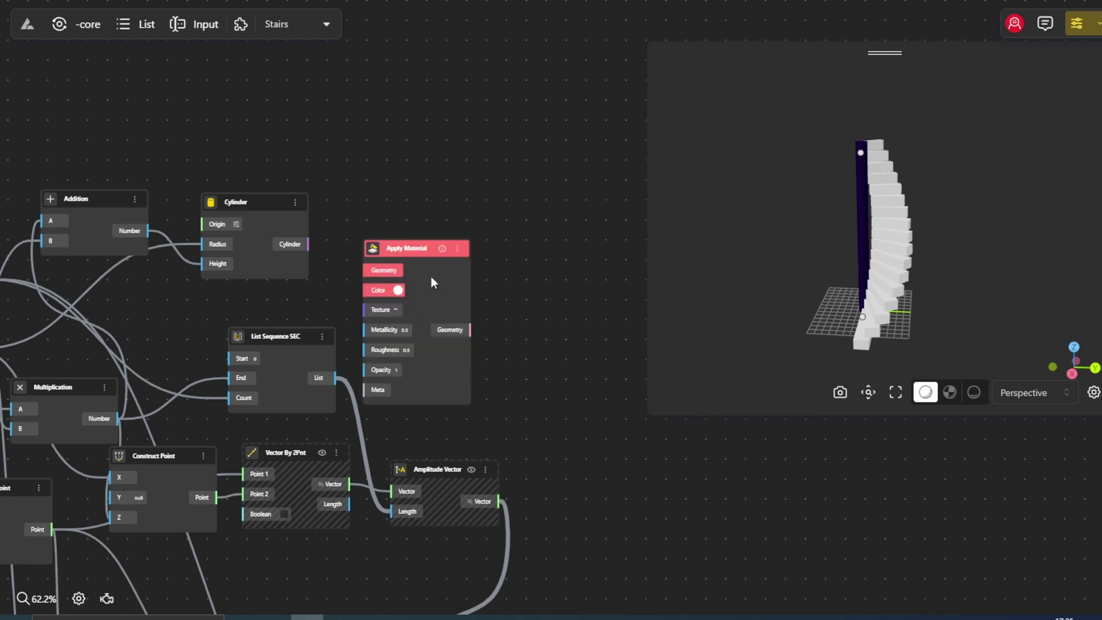
left_click_drag(308, 244, 426, 228)
left_click(453, 247)
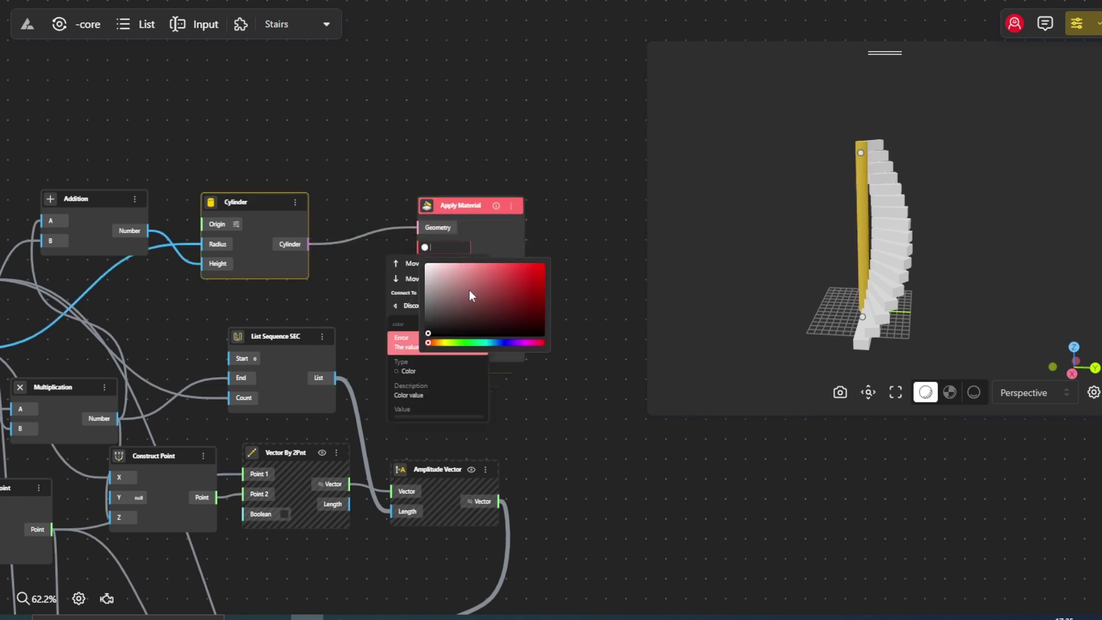
left_click(440, 339)
- Hide the Cylinder node's geometry preview
right_click(249, 215)
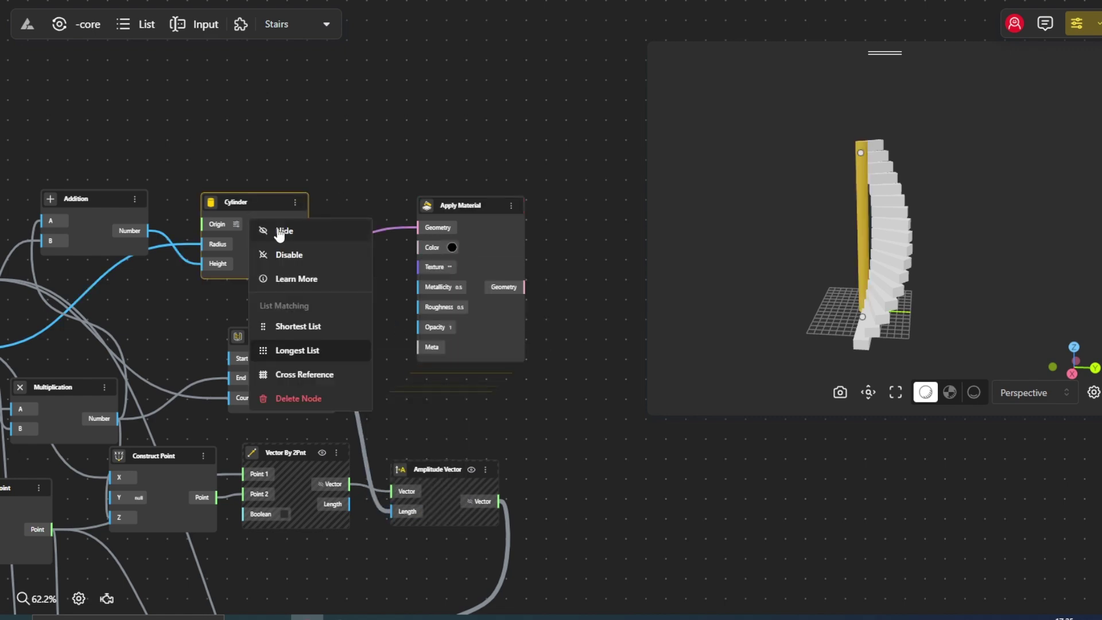